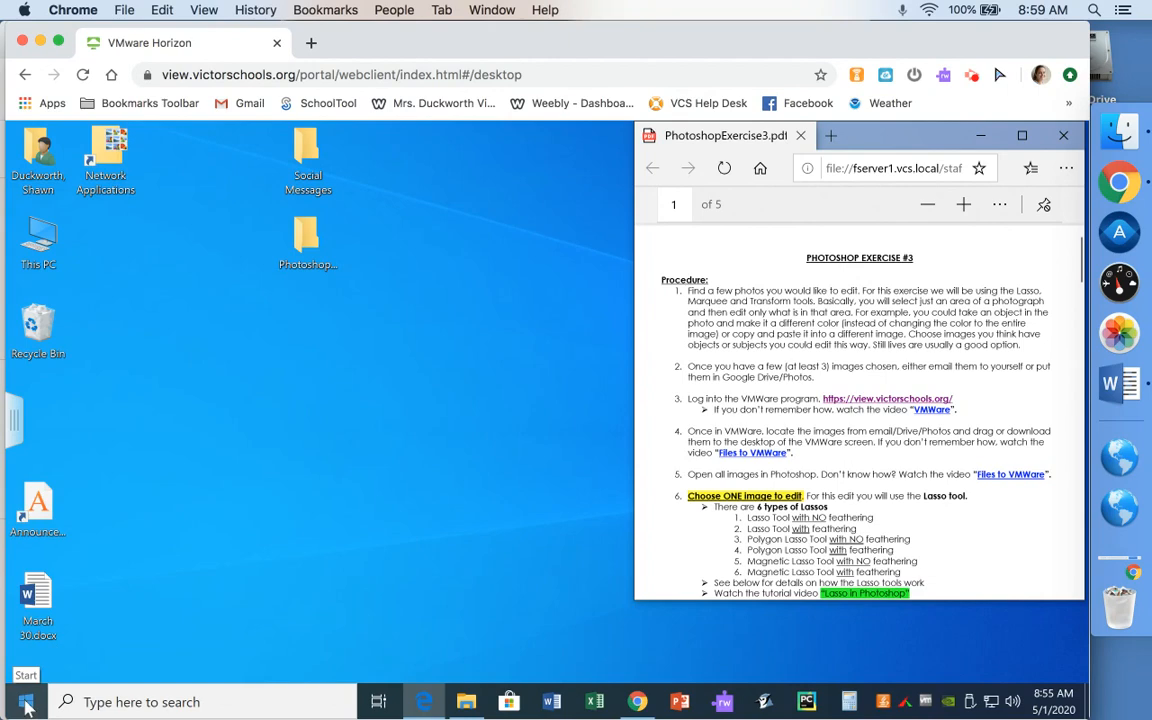
- Launch Adobe Photoshop CS6 from the Adobe Design and Web Premium folder in the Start menu
left_click(26, 703)
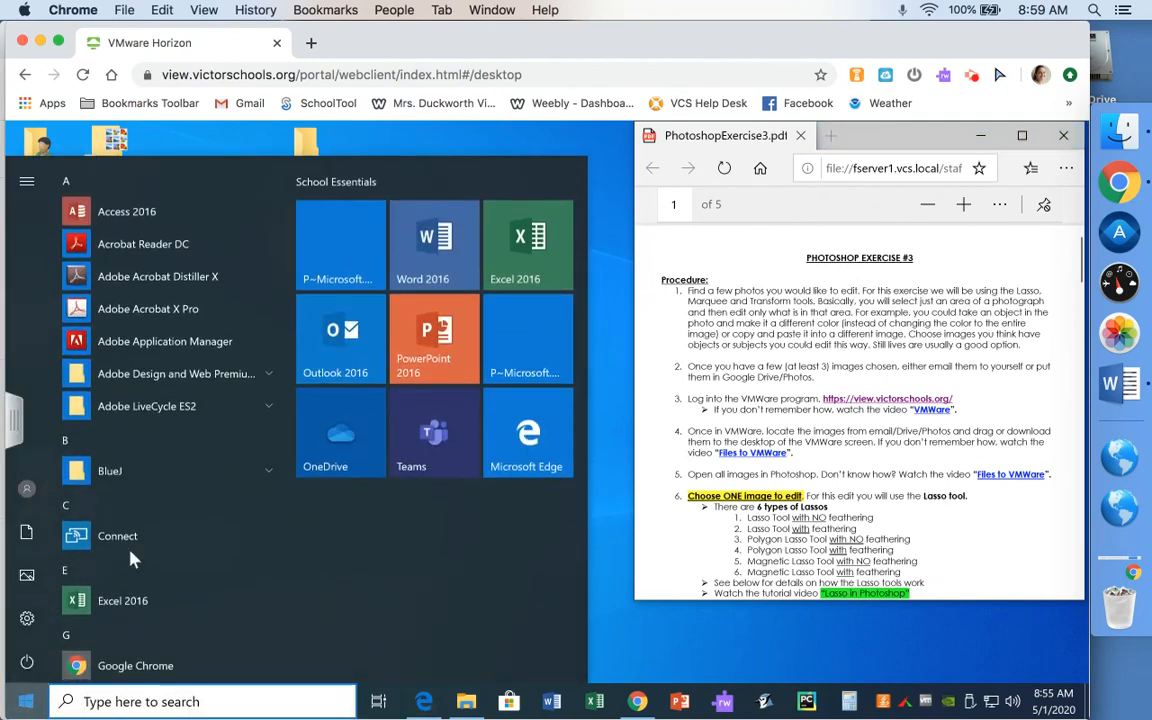
left_click(126, 377)
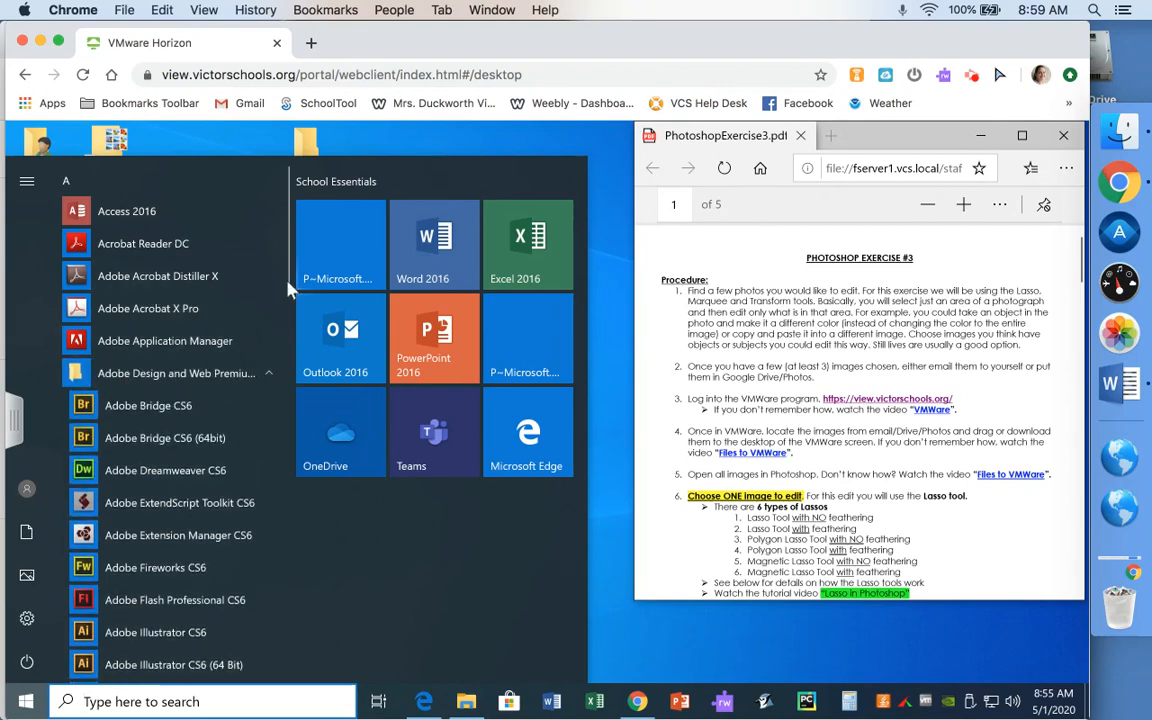
left_click_drag(284, 270, 280, 376)
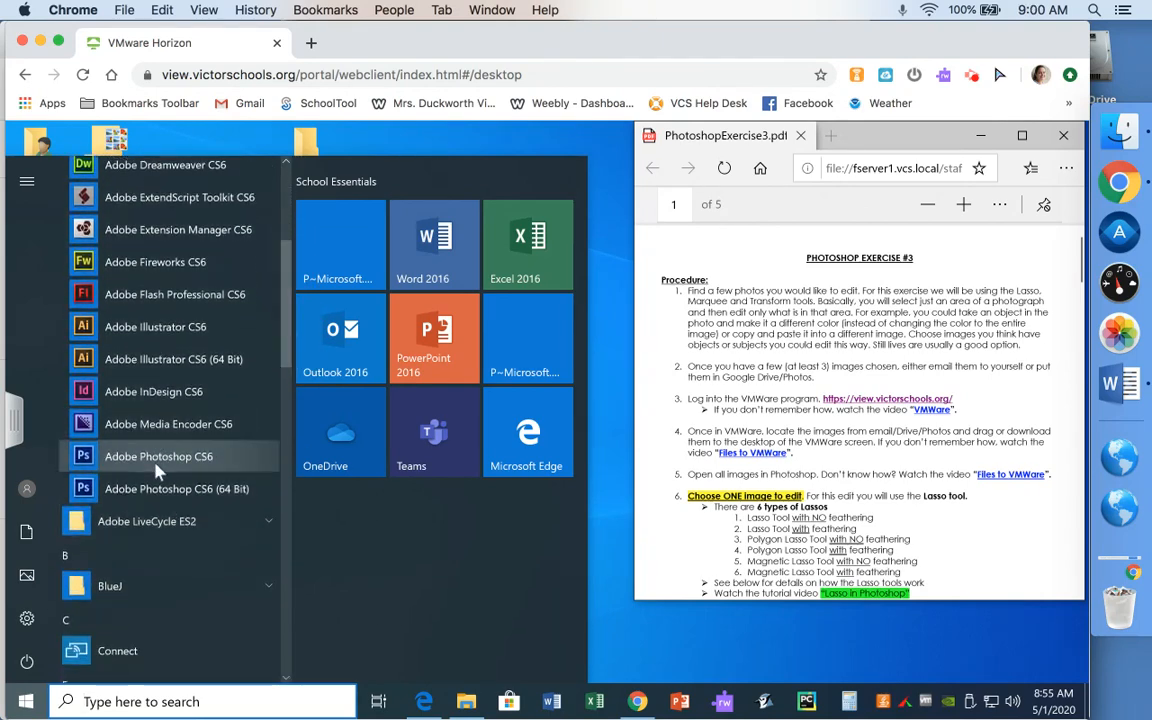
left_click(157, 464)
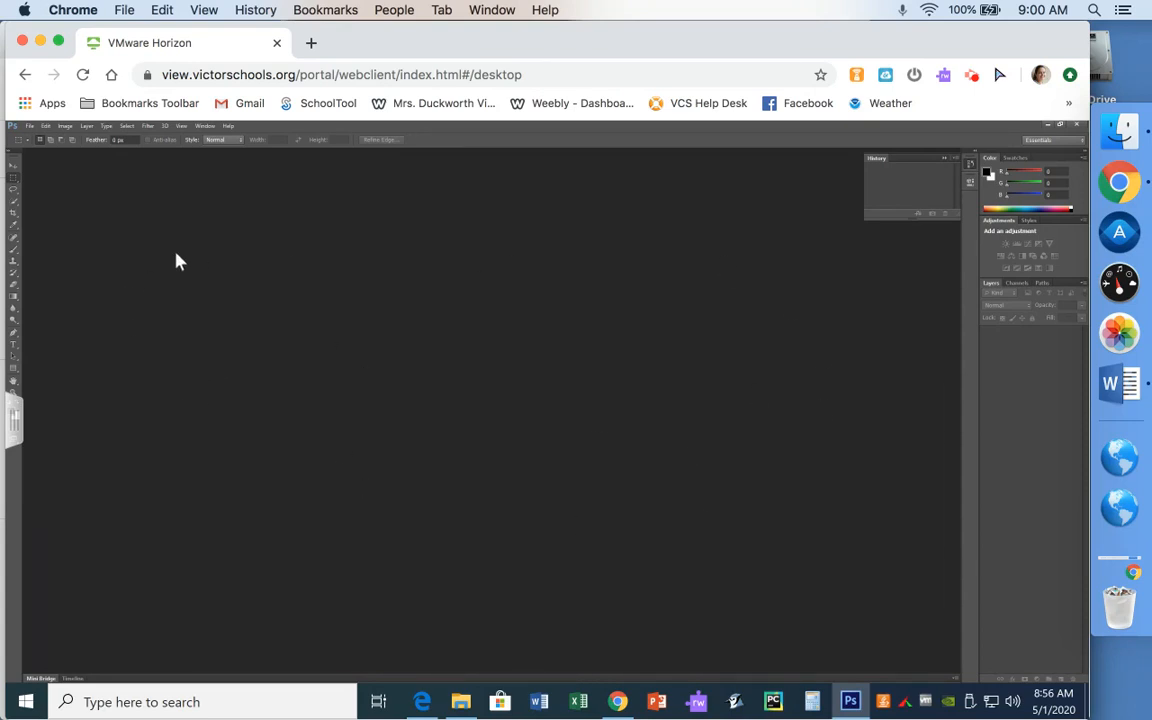
- Open Hydrenga.jpg and the seven IMG photos from Desktop > PhotoshopExercise3 in one go
left_click(32, 129)
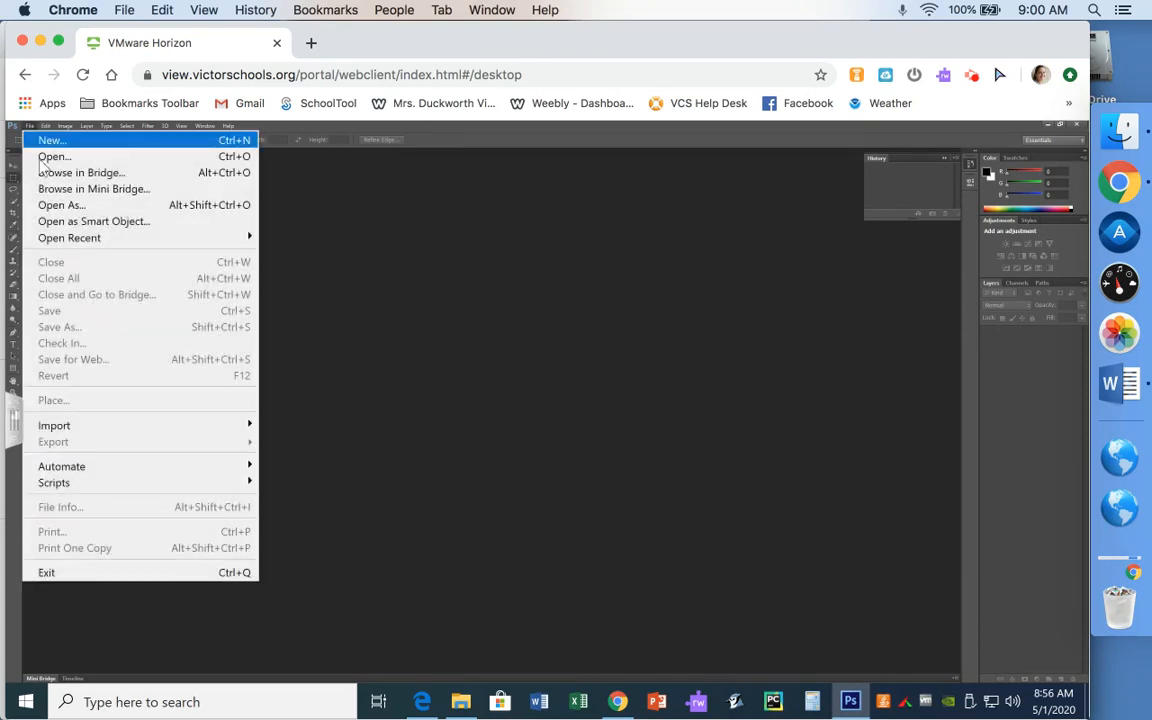
left_click(46, 156)
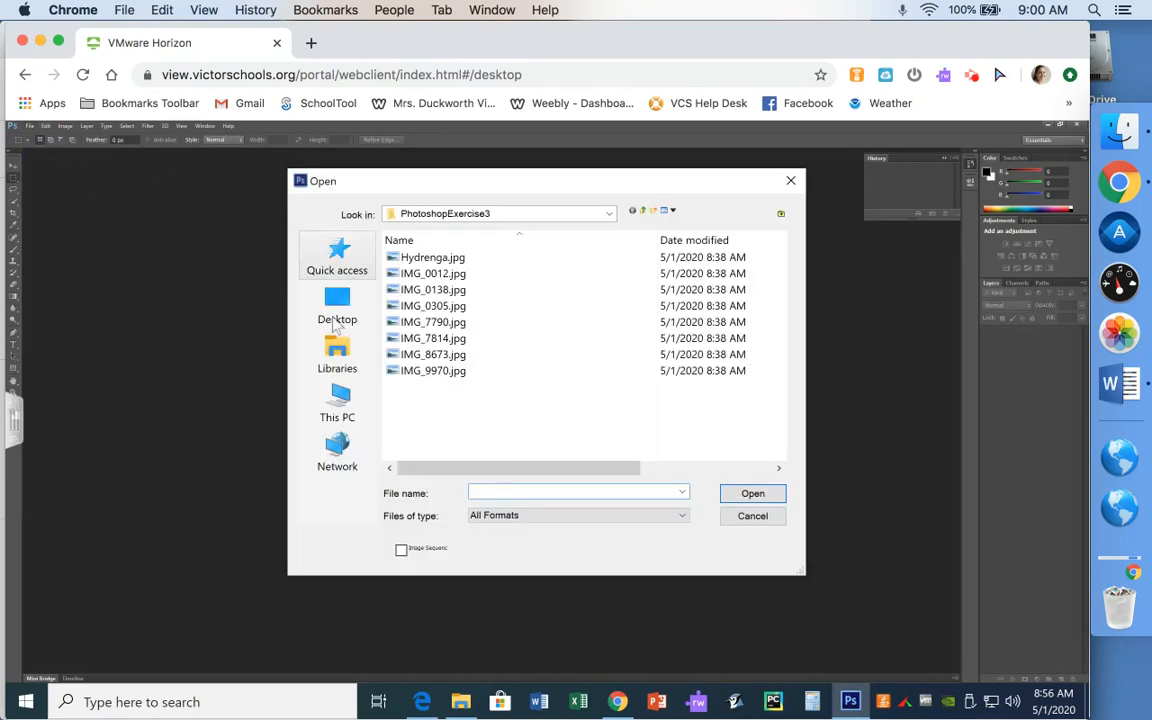
left_click(335, 302)
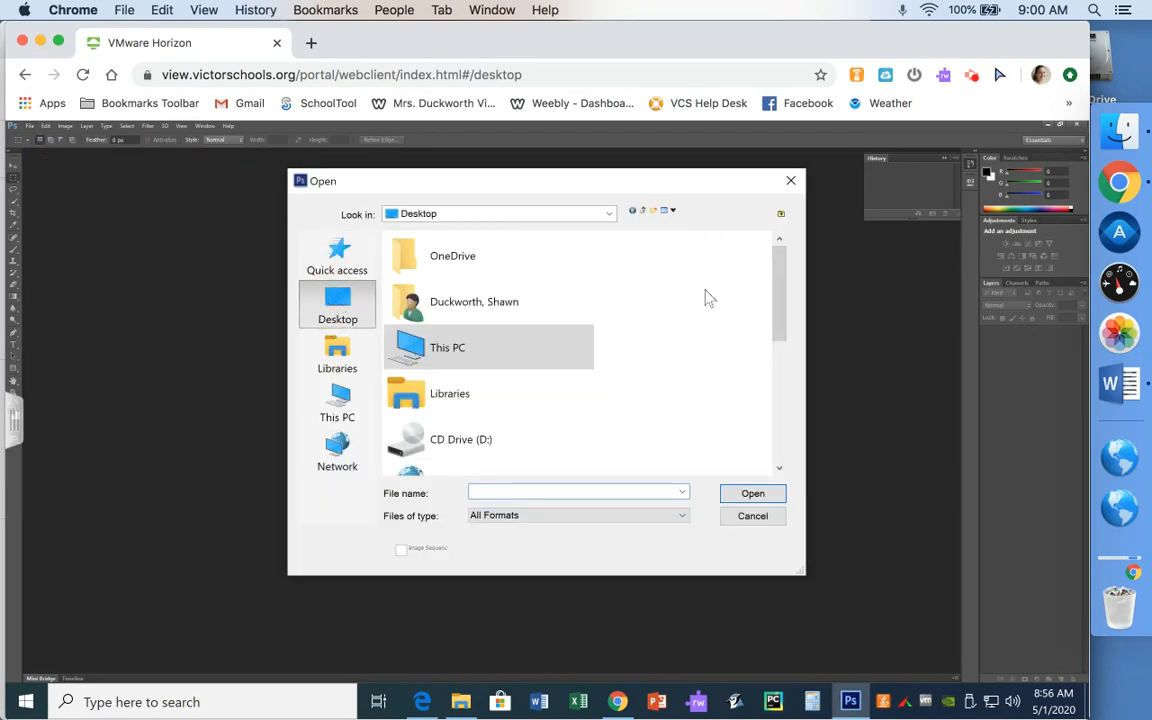
left_click_drag(779, 318, 779, 380)
left_click(453, 335)
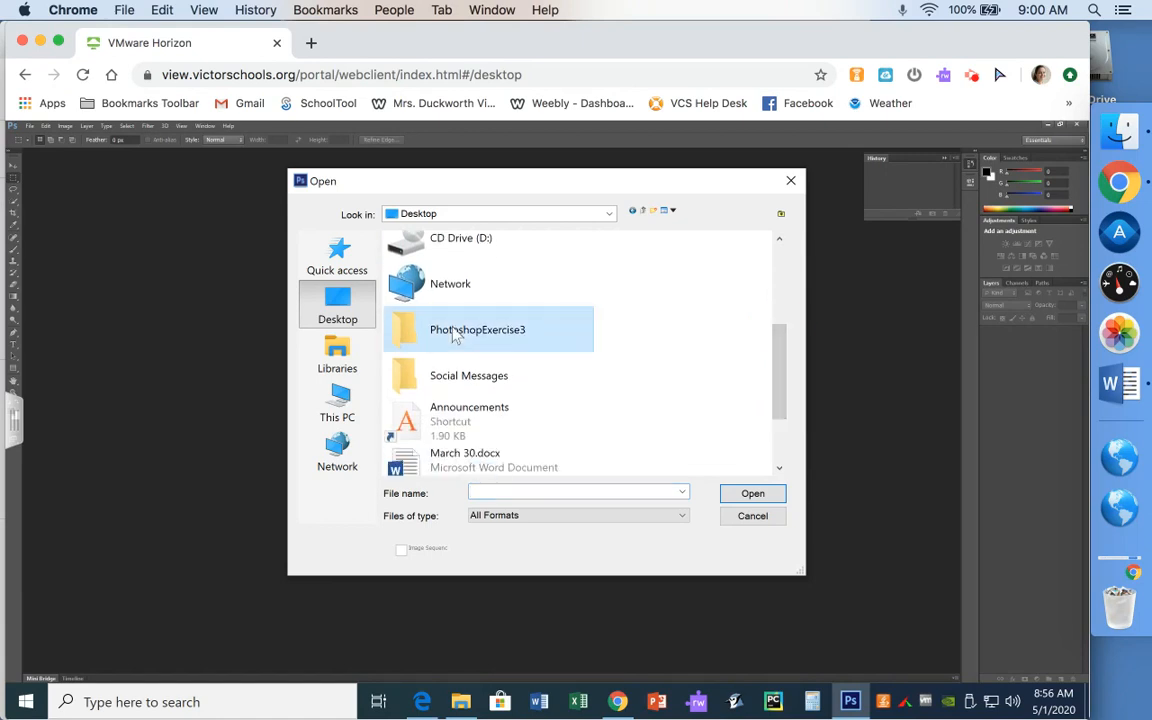
double_click(453, 335)
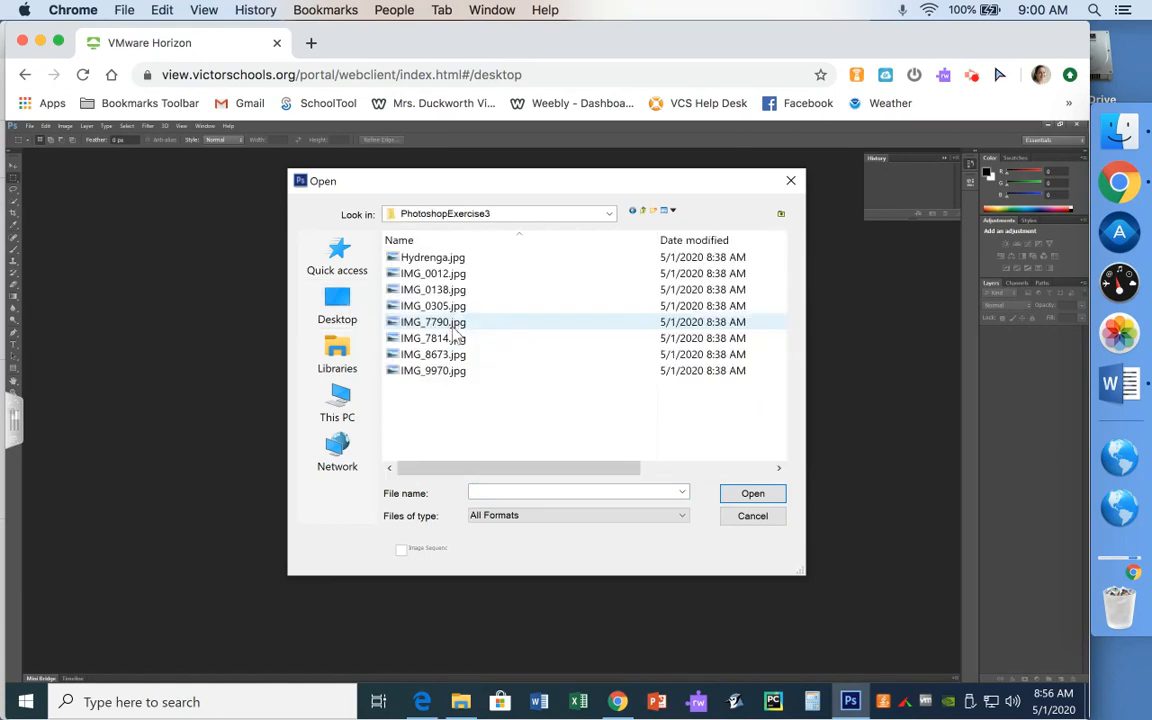
left_click(442, 261)
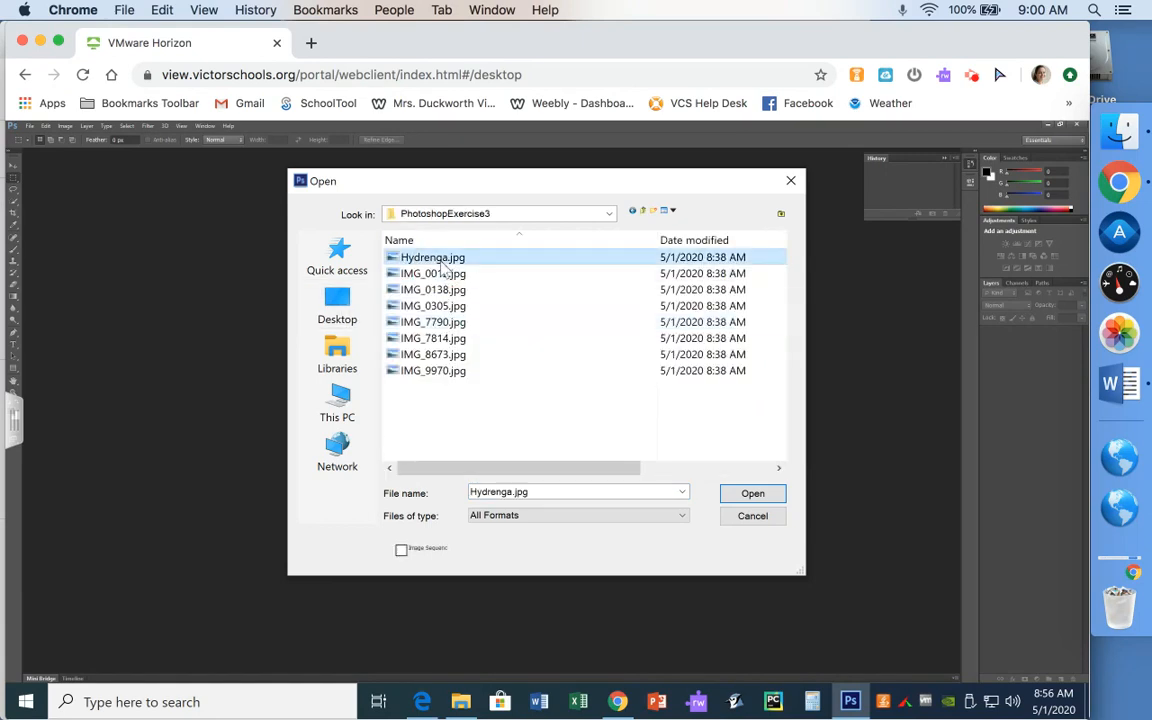
left_click(436, 373, "shift")
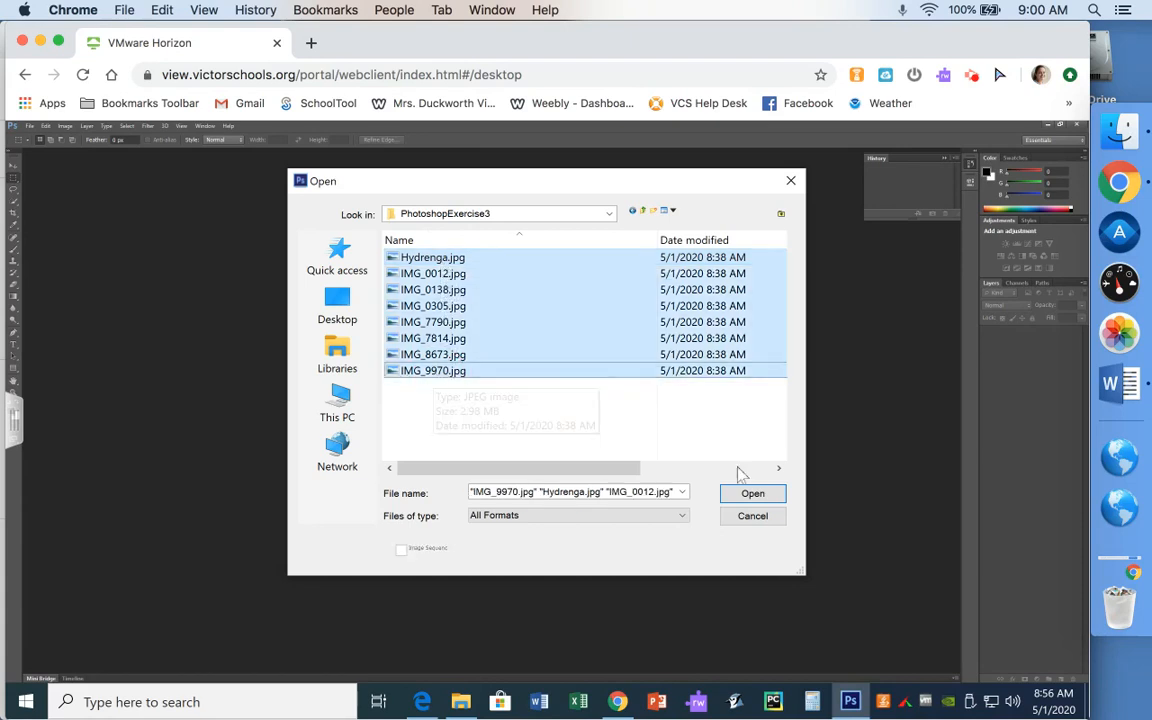
left_click(753, 494)
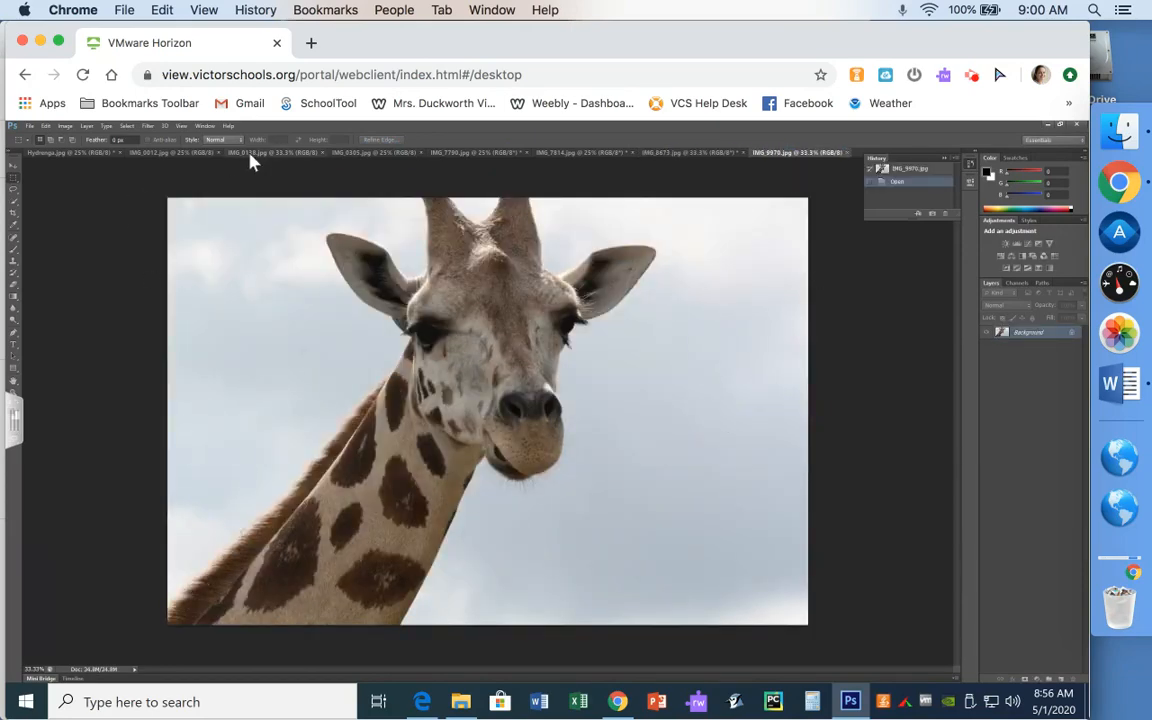
- Make IMG_0138.jpg the active document and show the lasso tool variants
left_click(251, 155)
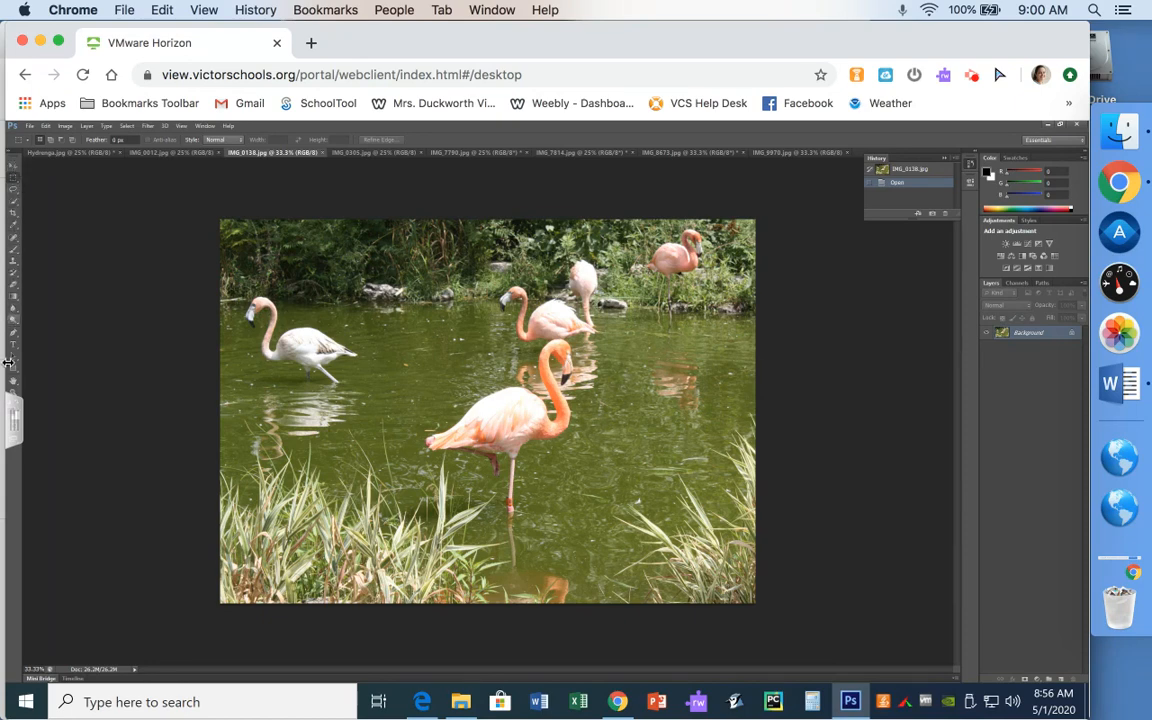
left_click(13, 191)
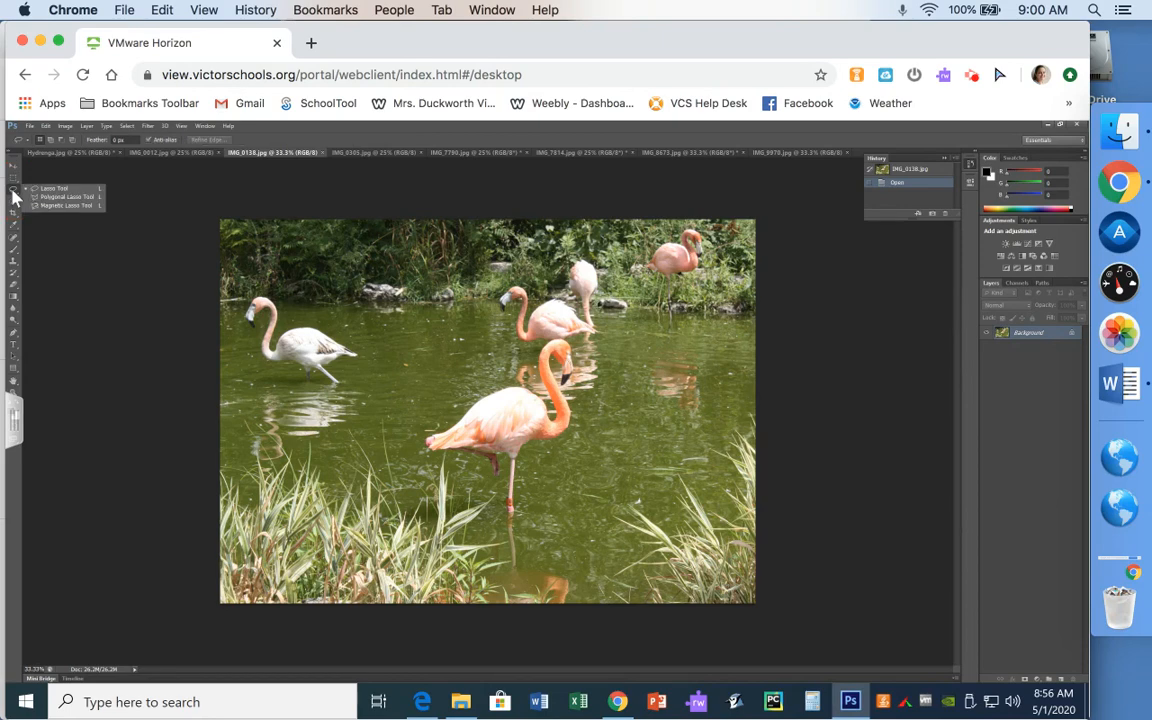
- Lasso a loose area around the front flamingo and fill it with the white background color
left_click(66, 193)
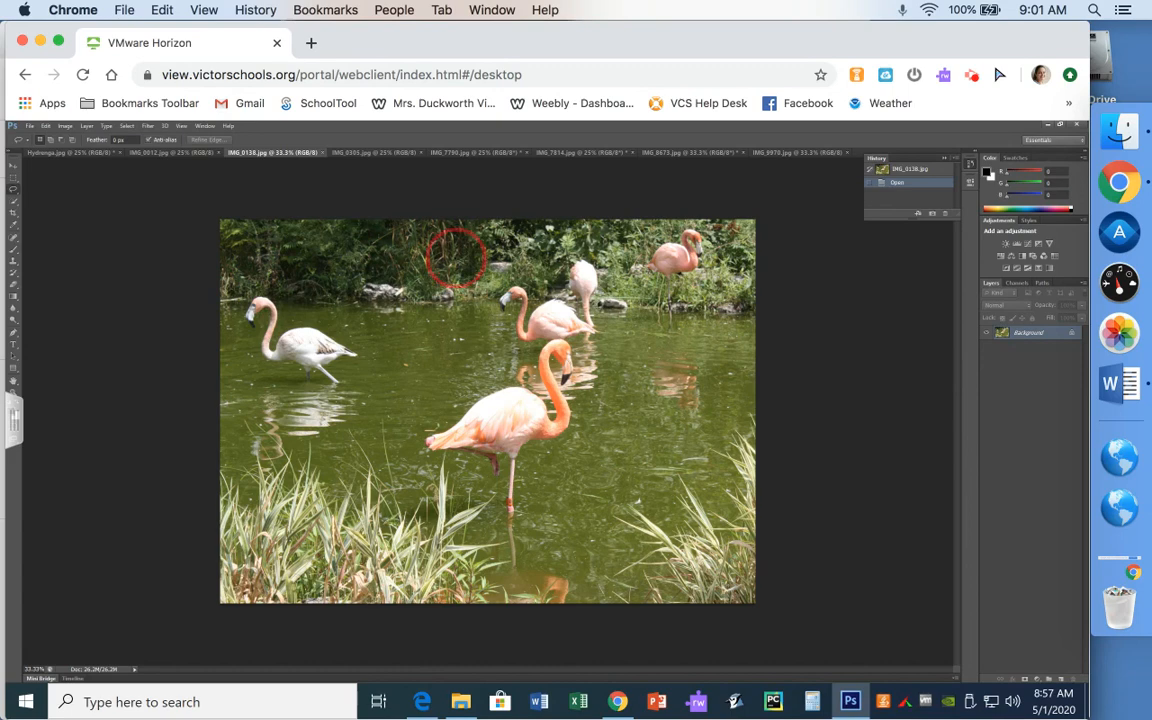
left_click_drag(498, 259, 514, 260)
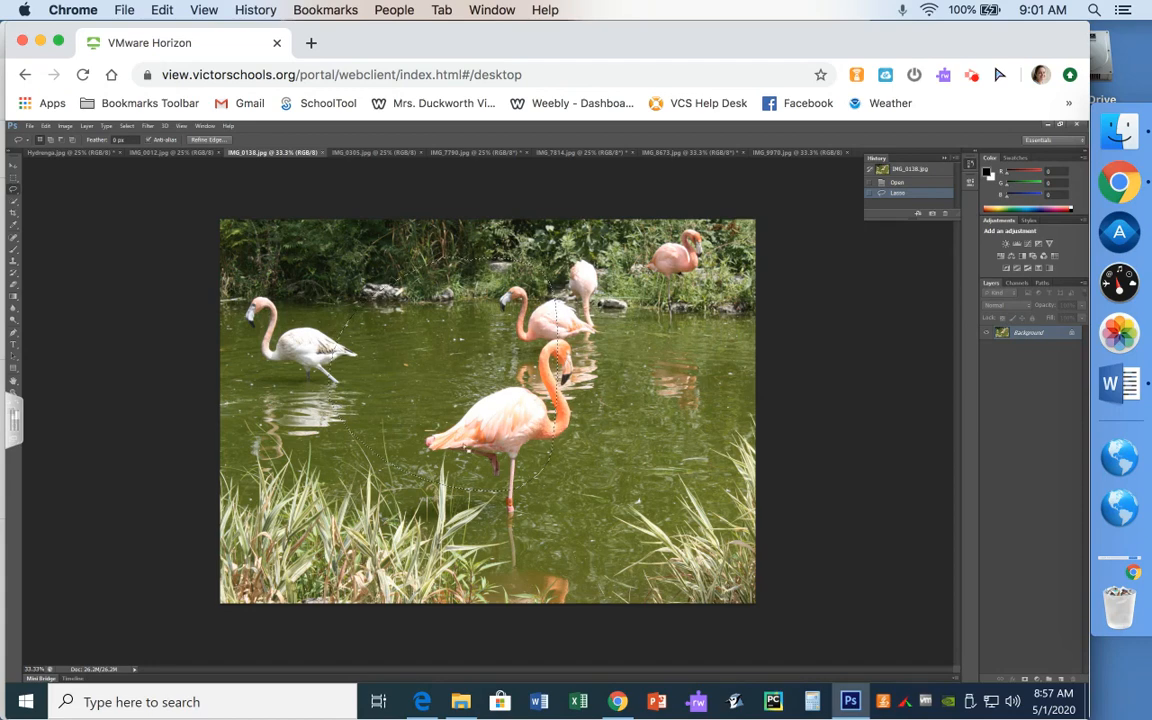
key("shift+BackSpace")
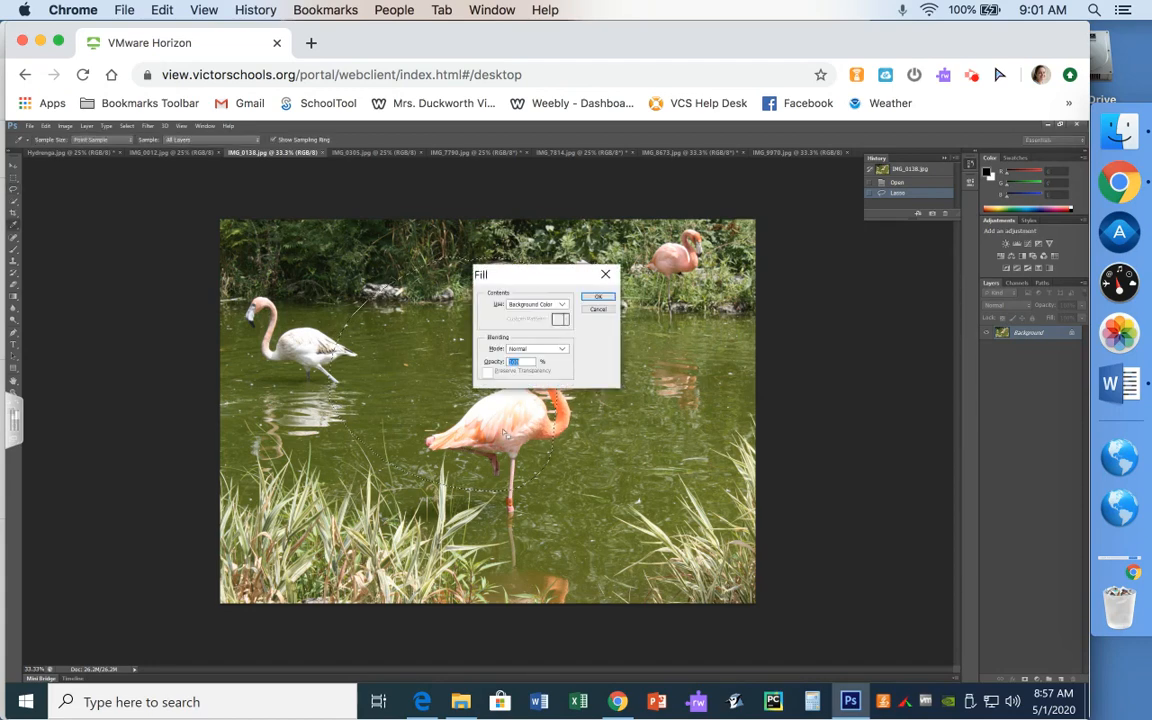
left_click(597, 297)
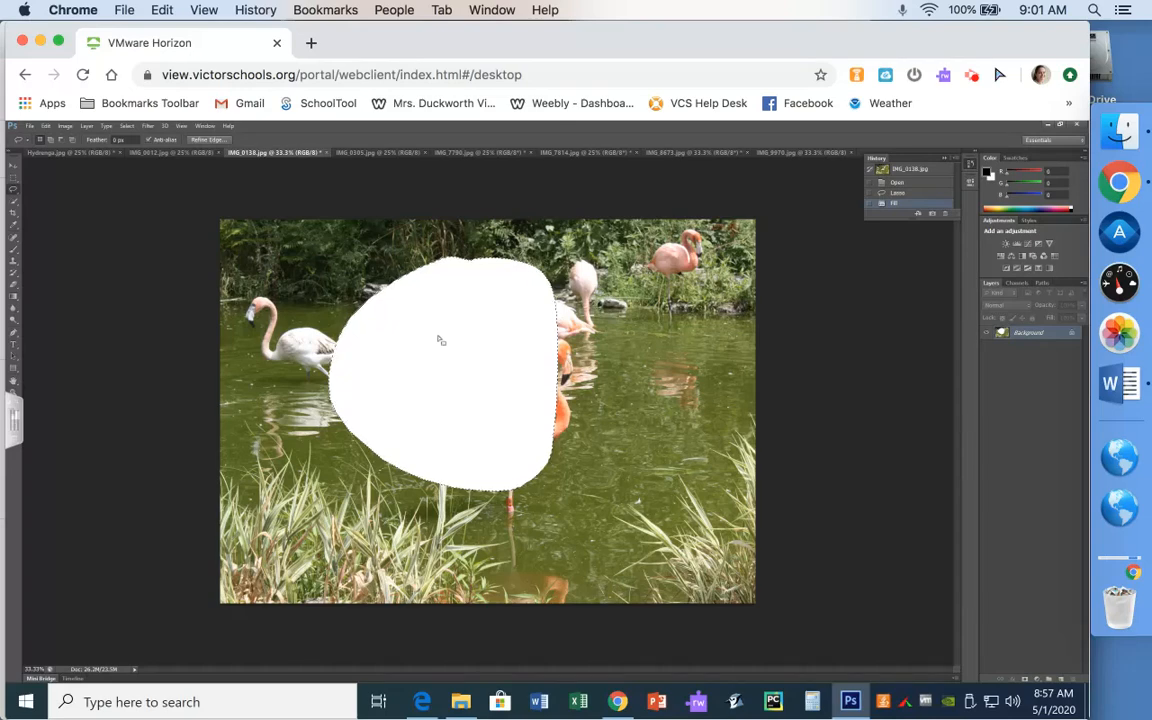
- Undo the white fill, drop the selection, and make the History panel taller
key("z")
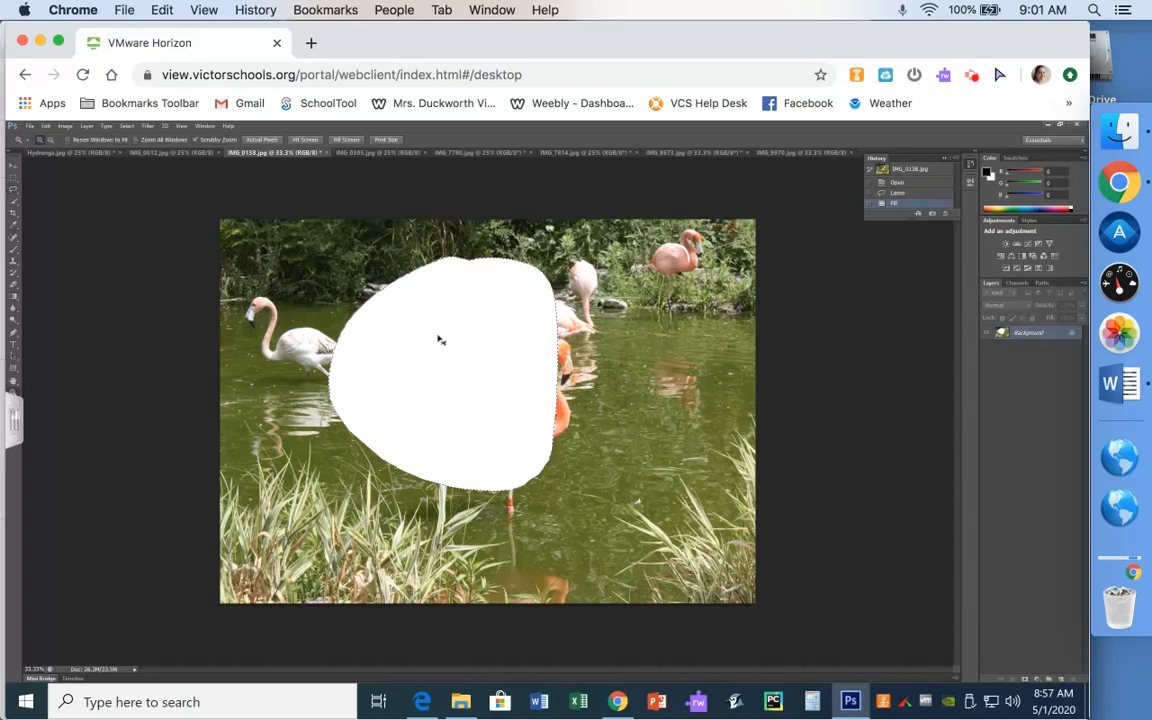
key("ctrl+z")
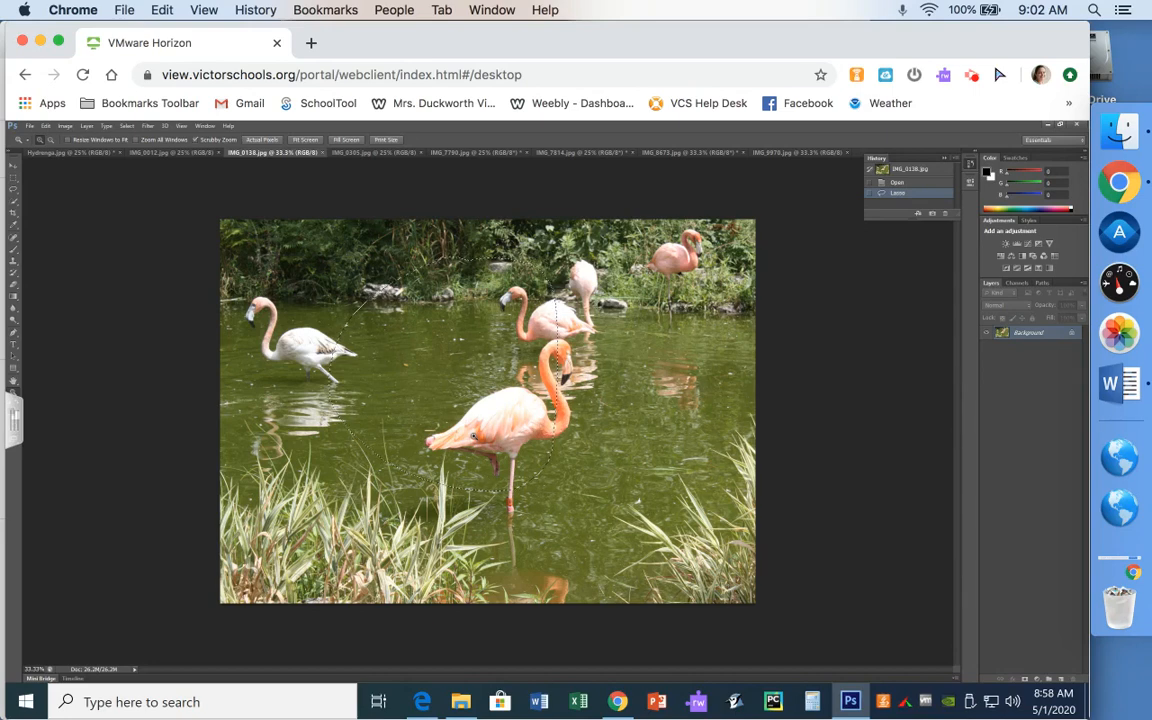
left_click(431, 392)
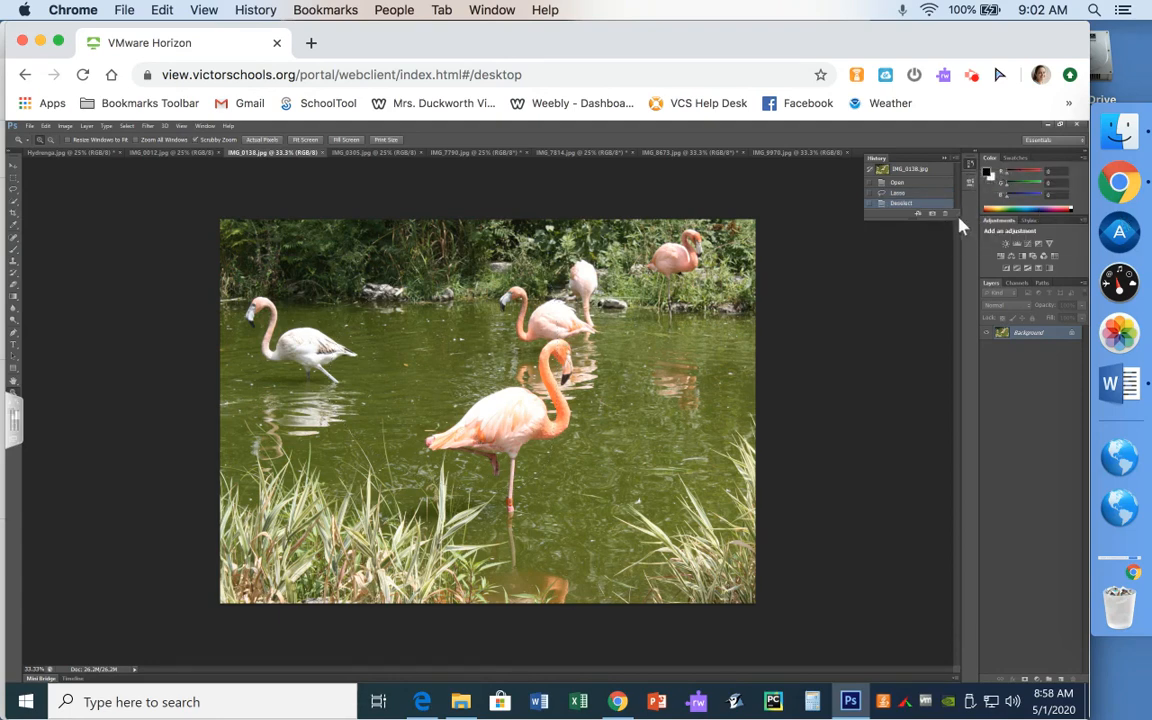
left_click_drag(958, 217, 956, 308)
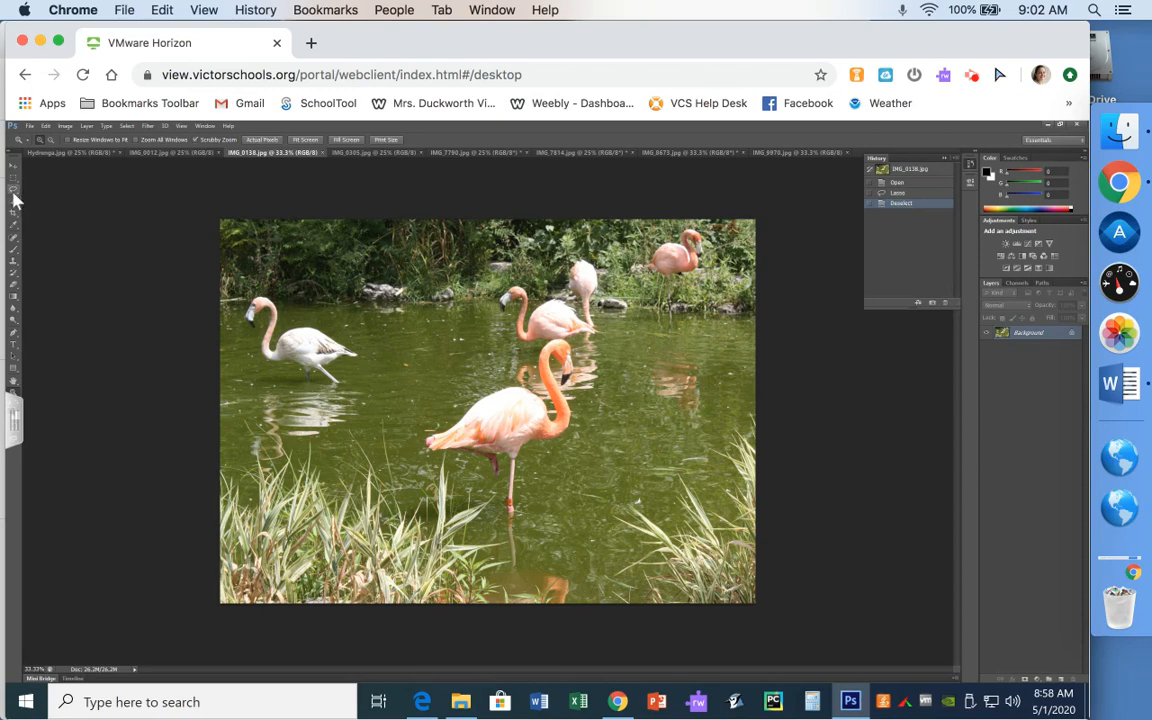
- Pick the Lasso Tool and draw a loose outline around the front and pale left flamingos
left_click_drag(13, 191, 50, 197)
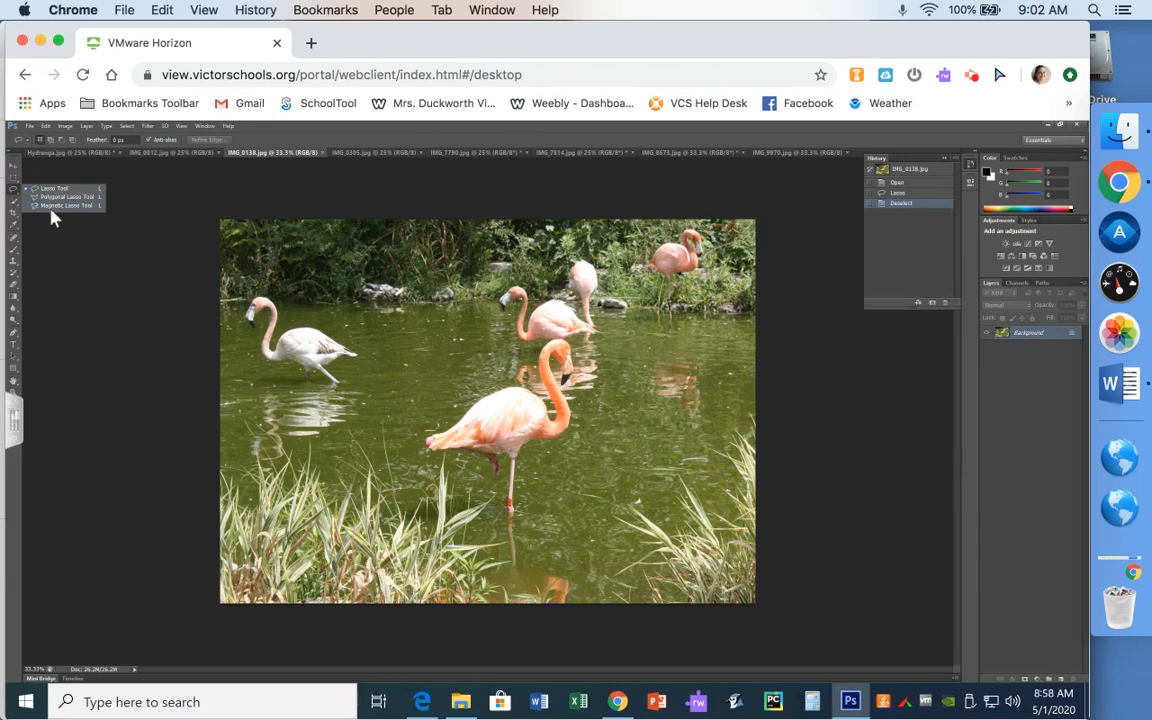
left_click(50, 189)
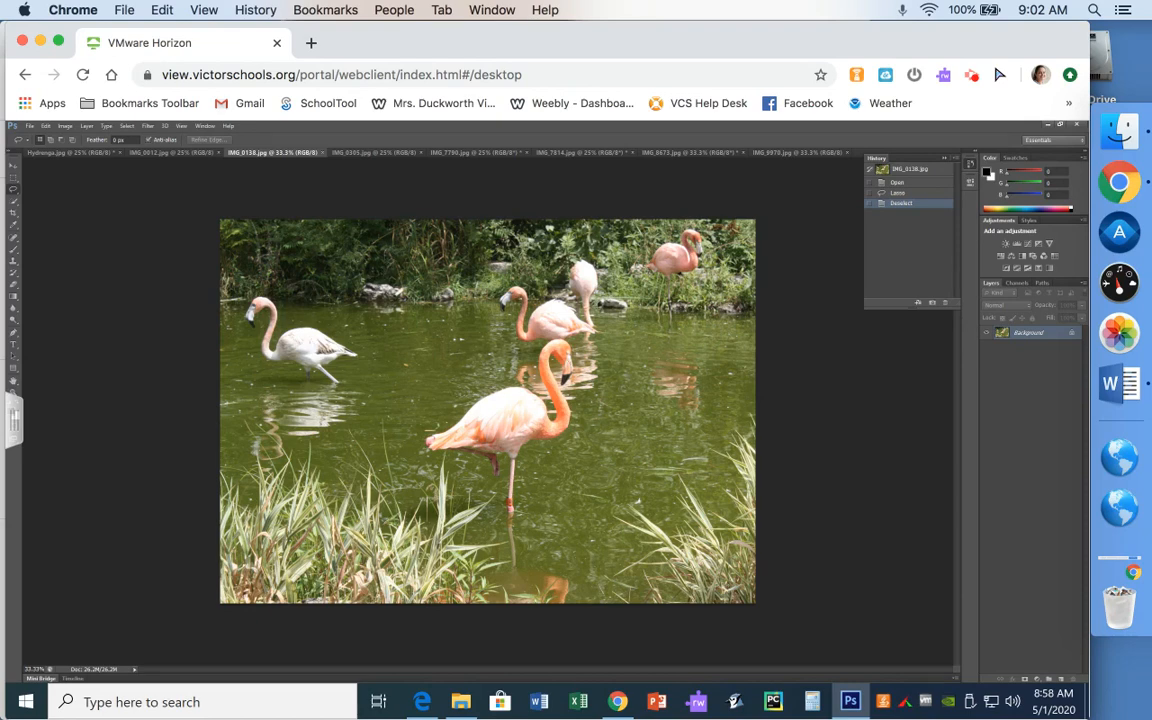
mouse_move(348, 236)
left_mouse_down()
mouse_move(271, 312)
mouse_move(352, 309)
mouse_move(360, 336)
mouse_move(260, 445)
mouse_move(335, 465)
mouse_move(395, 511)
mouse_move(430, 395)
mouse_move(480, 385)
mouse_move(505, 395)
mouse_move(470, 345)
mouse_move(500, 300)
mouse_move(452, 326)
mouse_move(507, 270)
mouse_move(415, 215)
mouse_move(270, 236)
left_mouse_up()
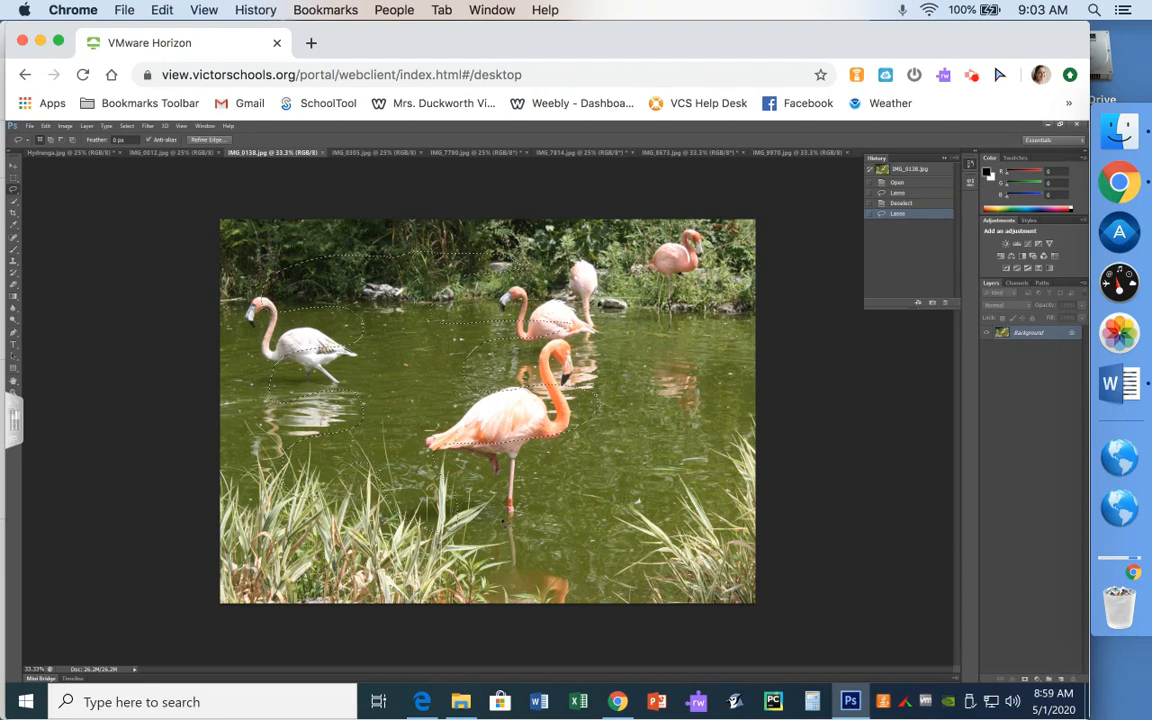
- Draw and clear several trial lasso outlines, ending with a selection of foreground grass
left_click(505, 521)
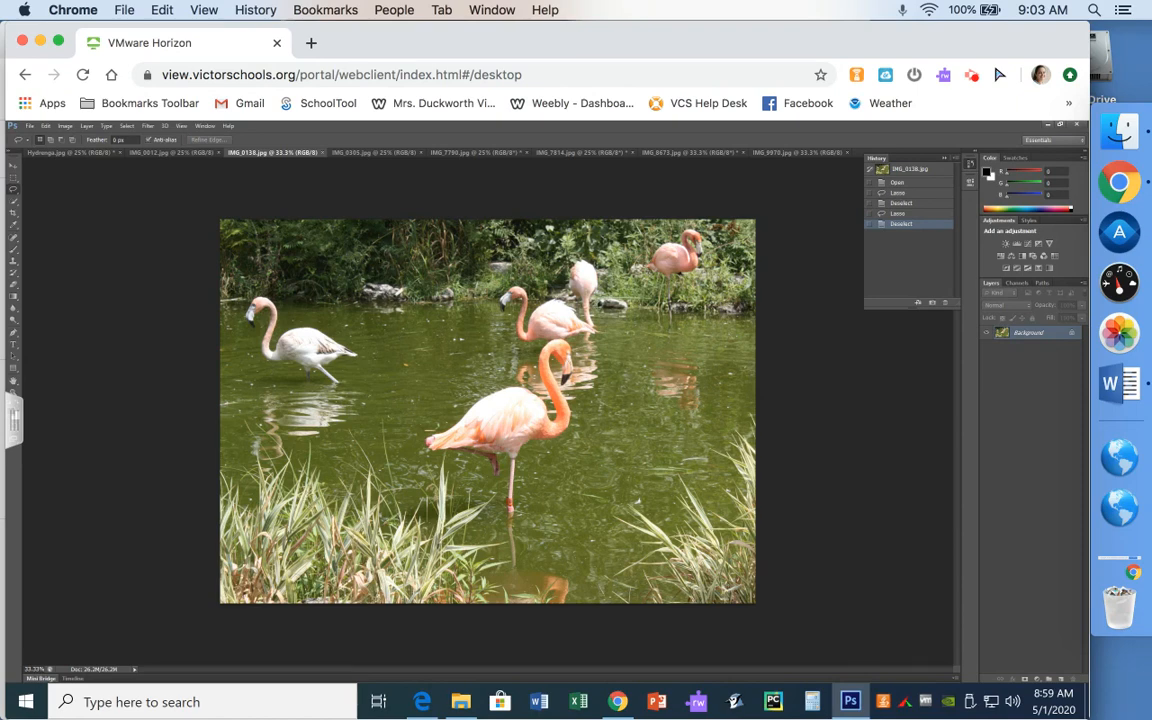
mouse_move(358, 268)
left_mouse_down()
mouse_move(268, 300)
mouse_move(292, 452)
mouse_move(352, 495)
mouse_move(420, 462)
mouse_move(466, 482)
left_mouse_up()
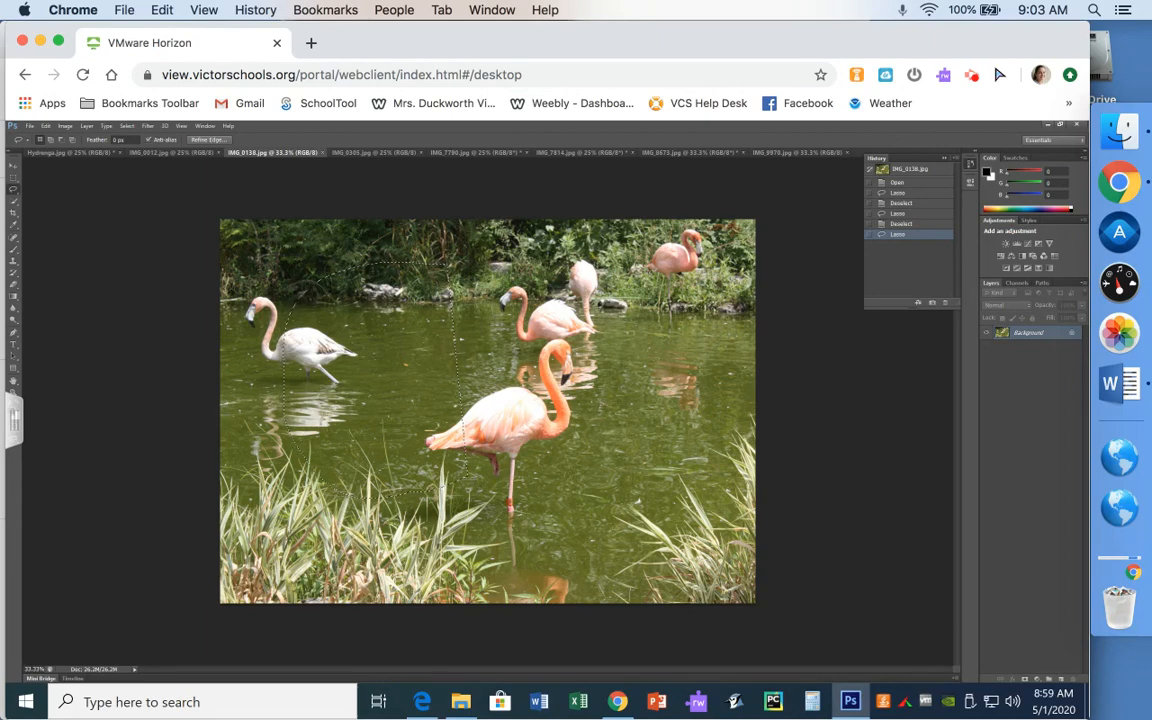
key("ctrl+d")
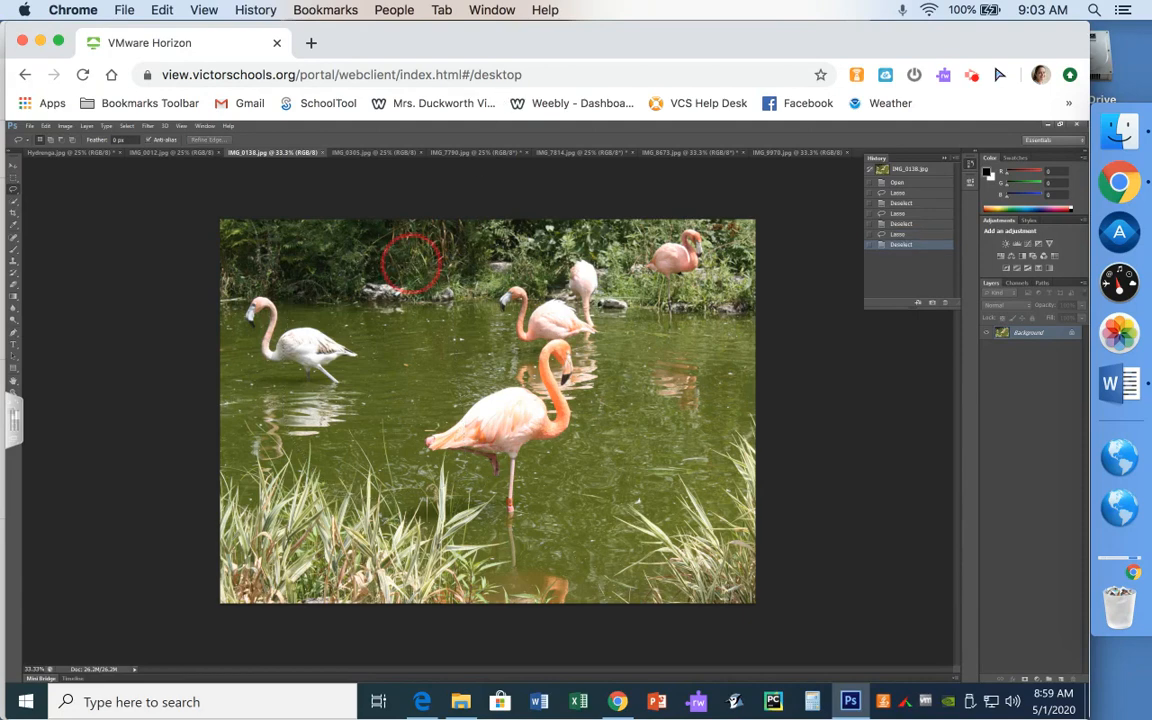
mouse_move(485, 395)
left_mouse_down()
mouse_move(492, 302)
mouse_move(470, 250)
mouse_move(458, 250)
mouse_move(463, 259)
left_mouse_up()
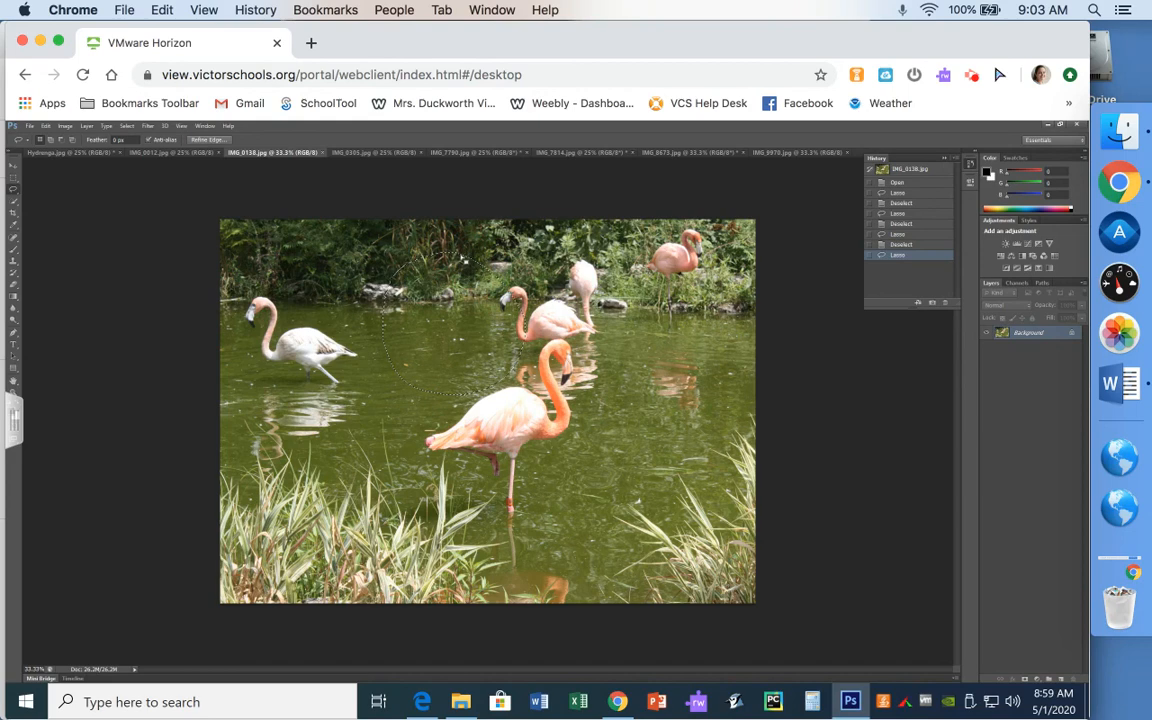
key("ctrl+d")
mouse_move(301, 254)
left_mouse_down()
mouse_move(291, 540)
mouse_move(358, 511)
mouse_move(539, 501)
mouse_move(630, 351)
left_mouse_up()
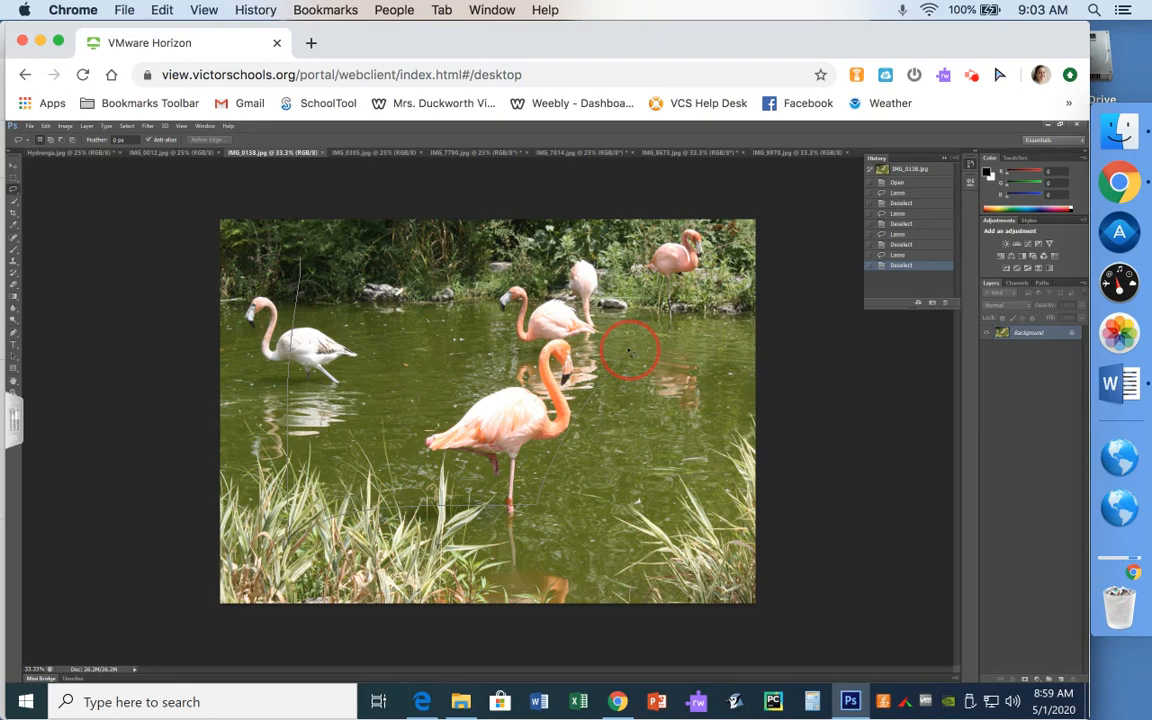
left_click_drag(630, 351, 629, 350)
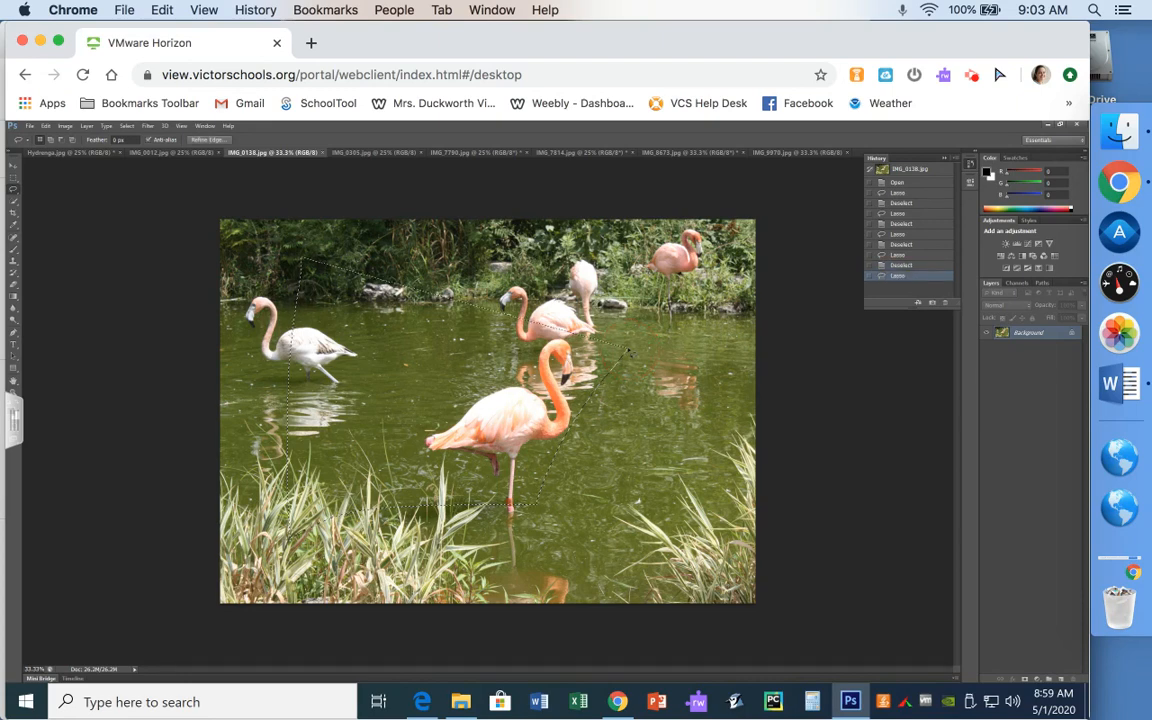
key("ctrl+d")
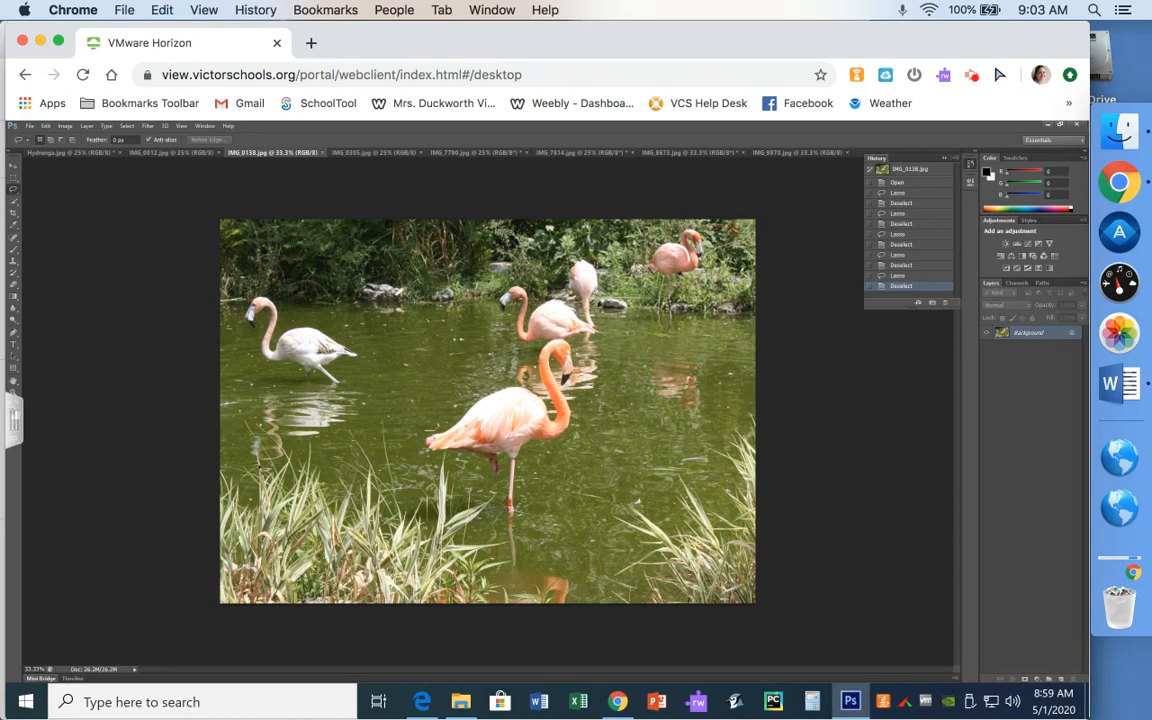
mouse_move(260, 471)
left_mouse_down()
mouse_move(257, 508)
mouse_move(237, 483)
mouse_move(226, 522)
mouse_move(240, 592)
mouse_move(268, 532)
mouse_move(292, 515)
mouse_move(345, 525)
left_mouse_up()
left_click_drag(287, 455, 259, 469)
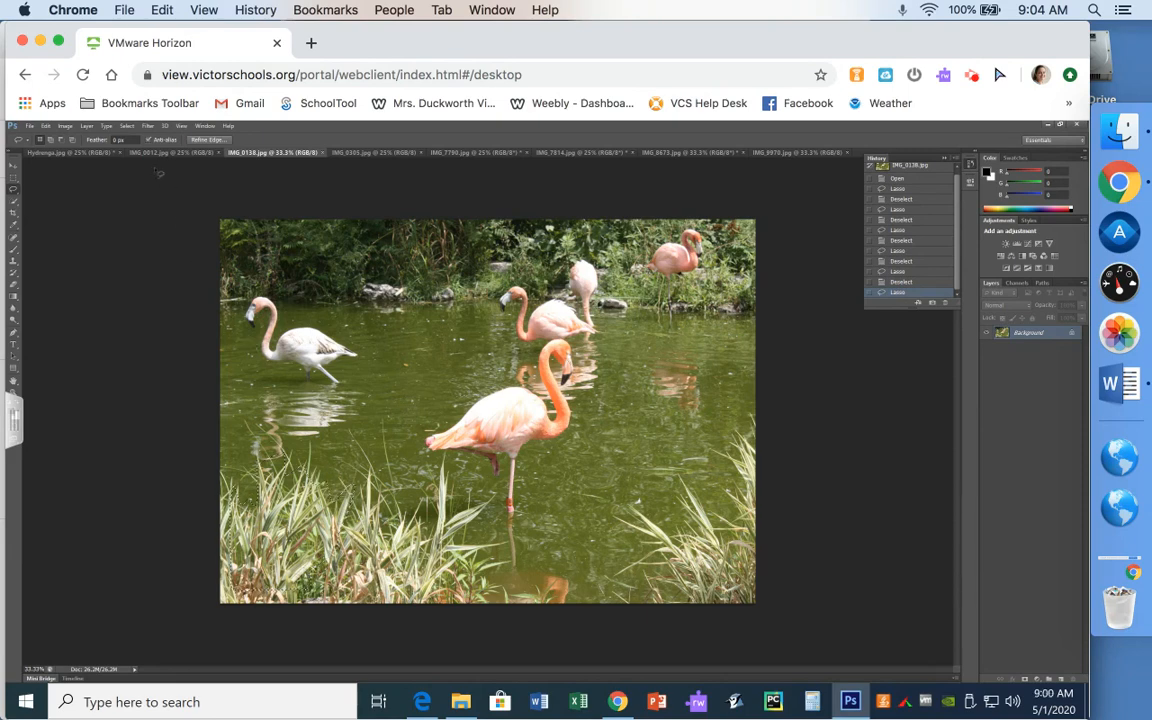
- Raise the selected grass's brightness to 45 with Brightness/Contrast
left_click(64, 127)
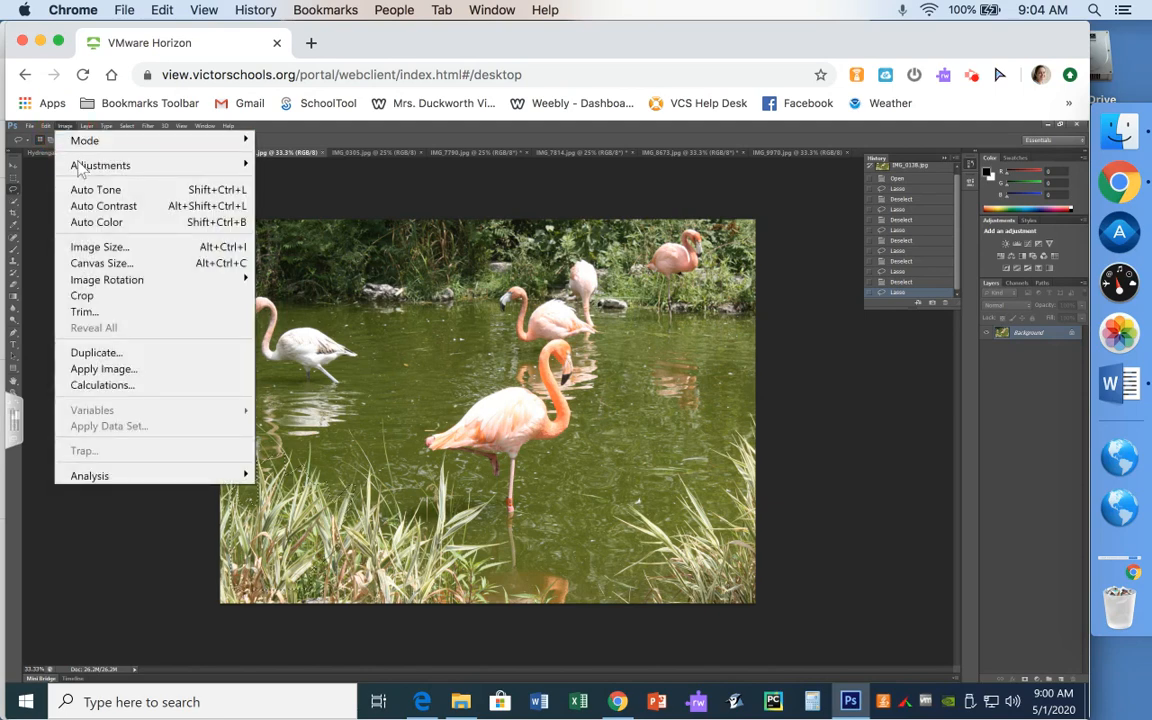
mouse_move(84, 176)
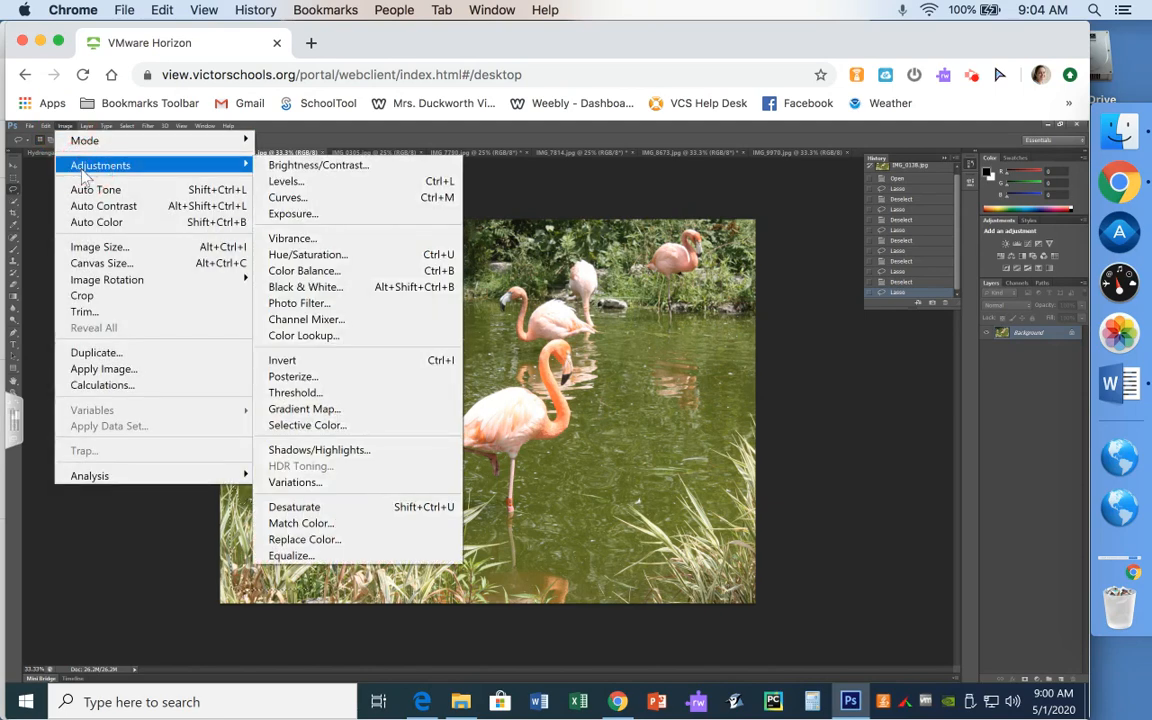
left_click(310, 170)
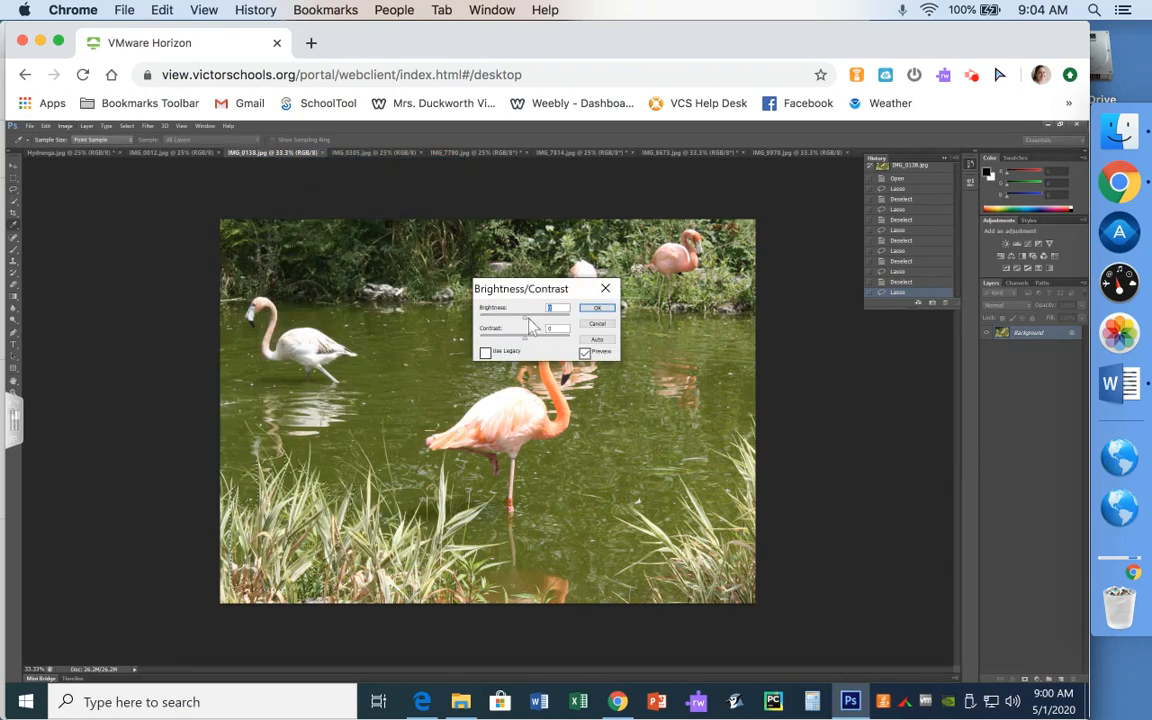
left_click_drag(525, 319, 560, 334)
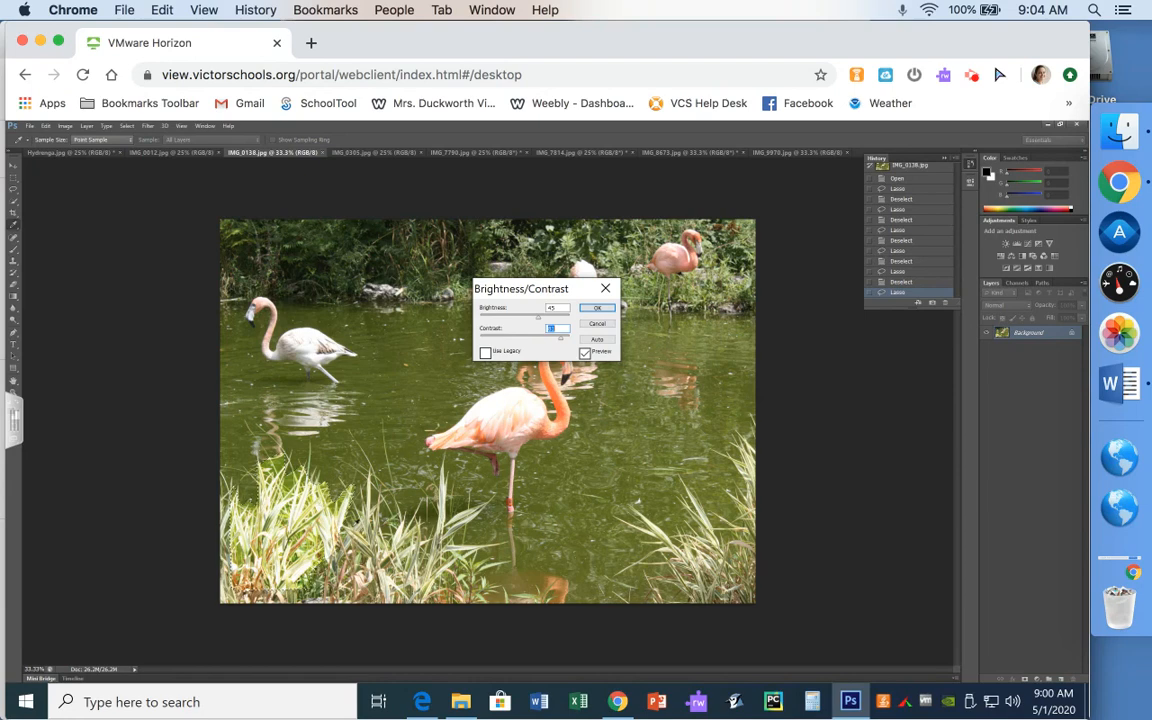
left_click(598, 309)
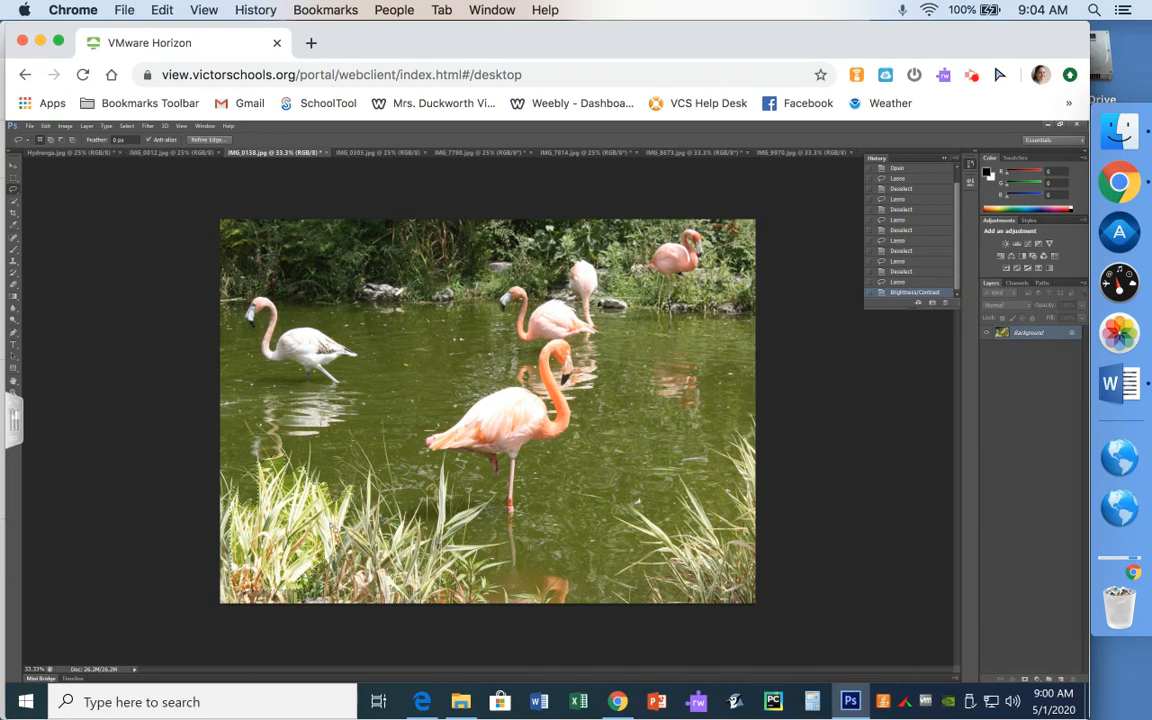
- Lasso a patch above the left flamingo, fill it with white, and deselect
key("ctrl+d")
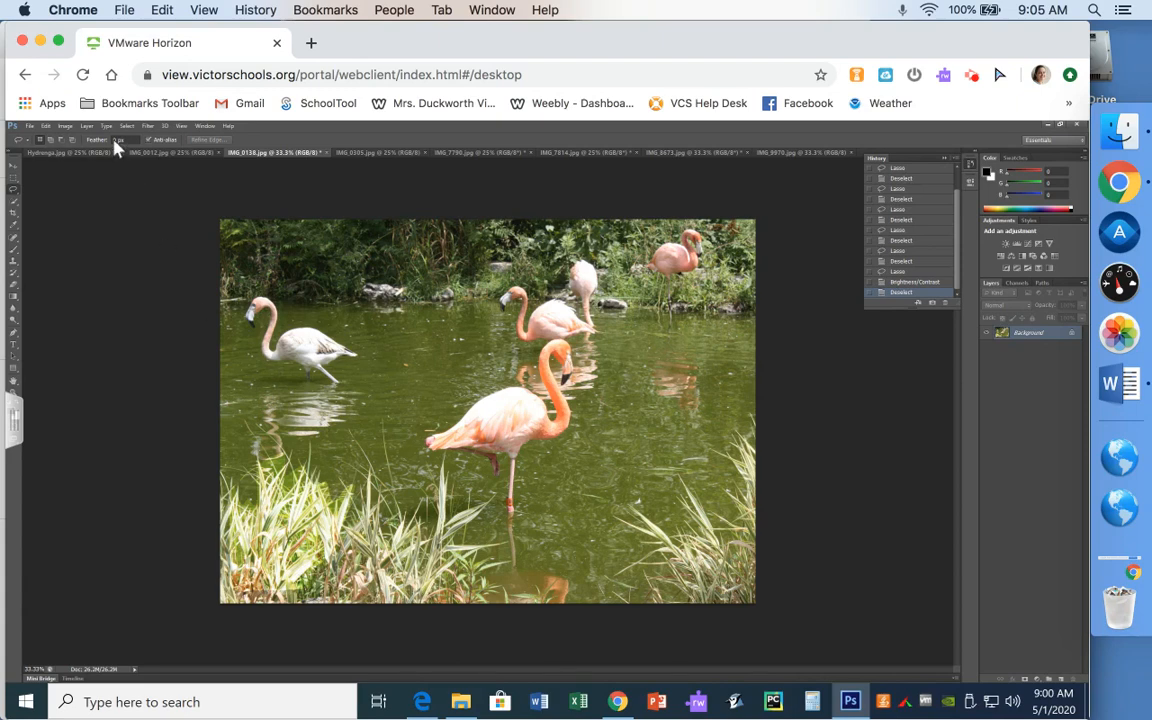
mouse_move(330, 230)
left_mouse_down()
mouse_move(325, 265)
mouse_move(386, 352)
mouse_move(432, 250)
mouse_move(368, 249)
mouse_move(330, 225)
left_mouse_up()
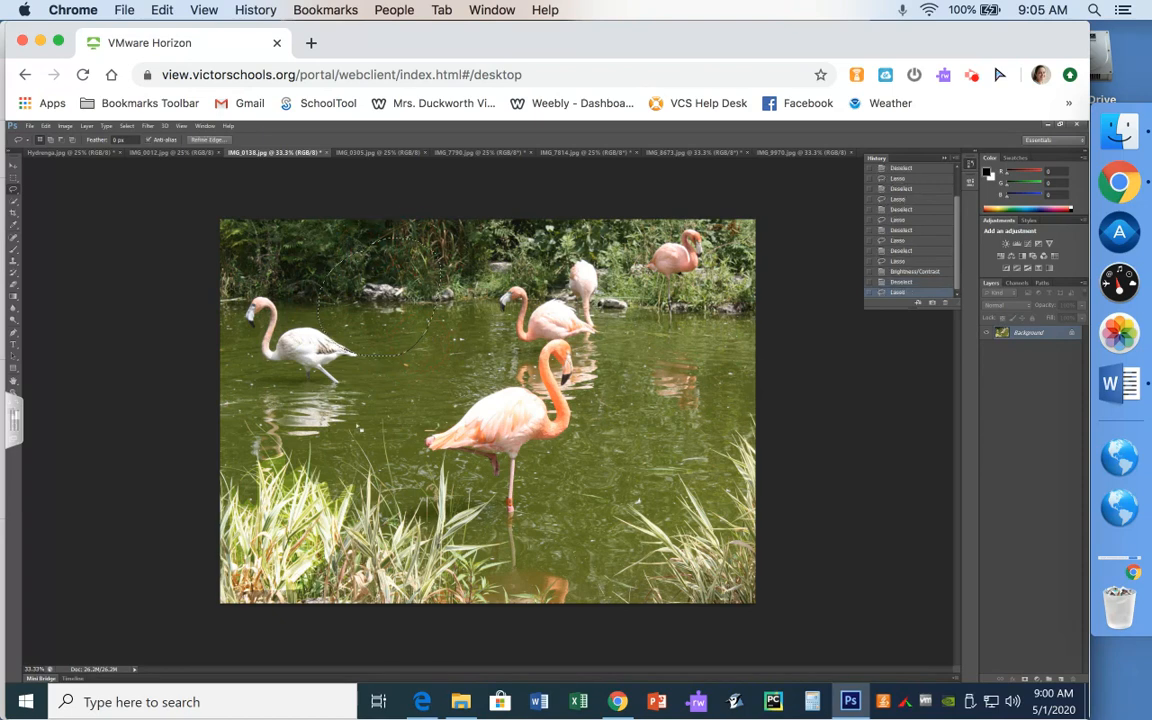
key("shift+F5")
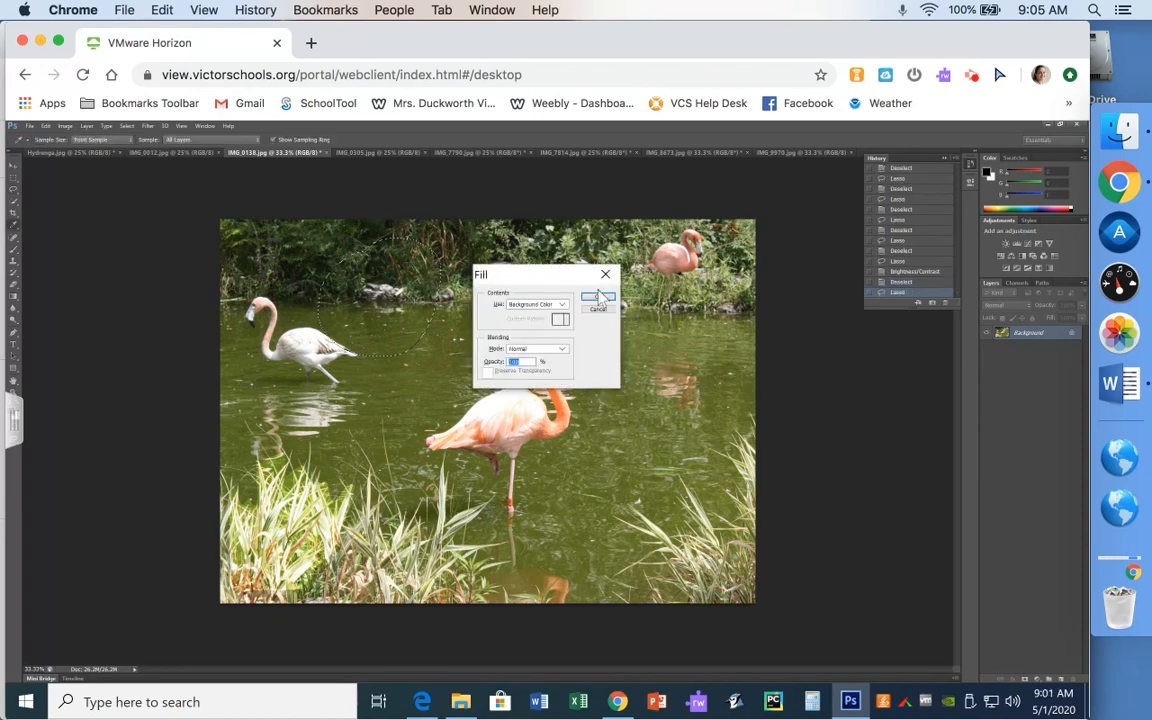
left_click(600, 299)
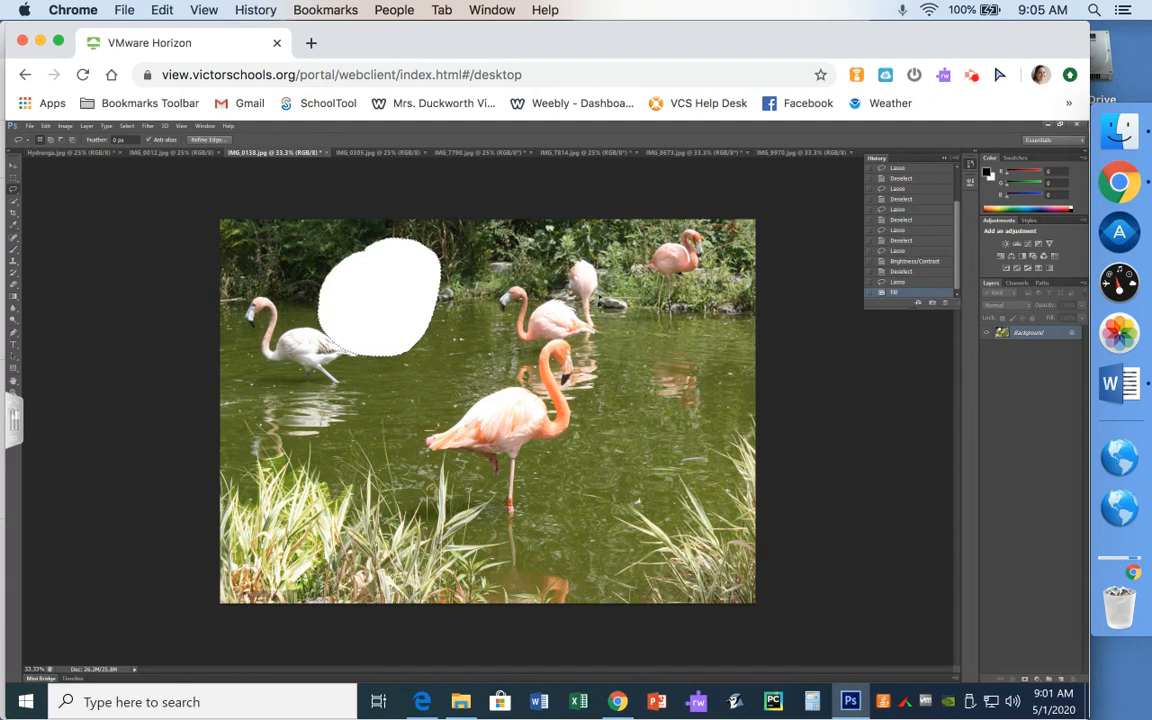
key("ctrl+d")
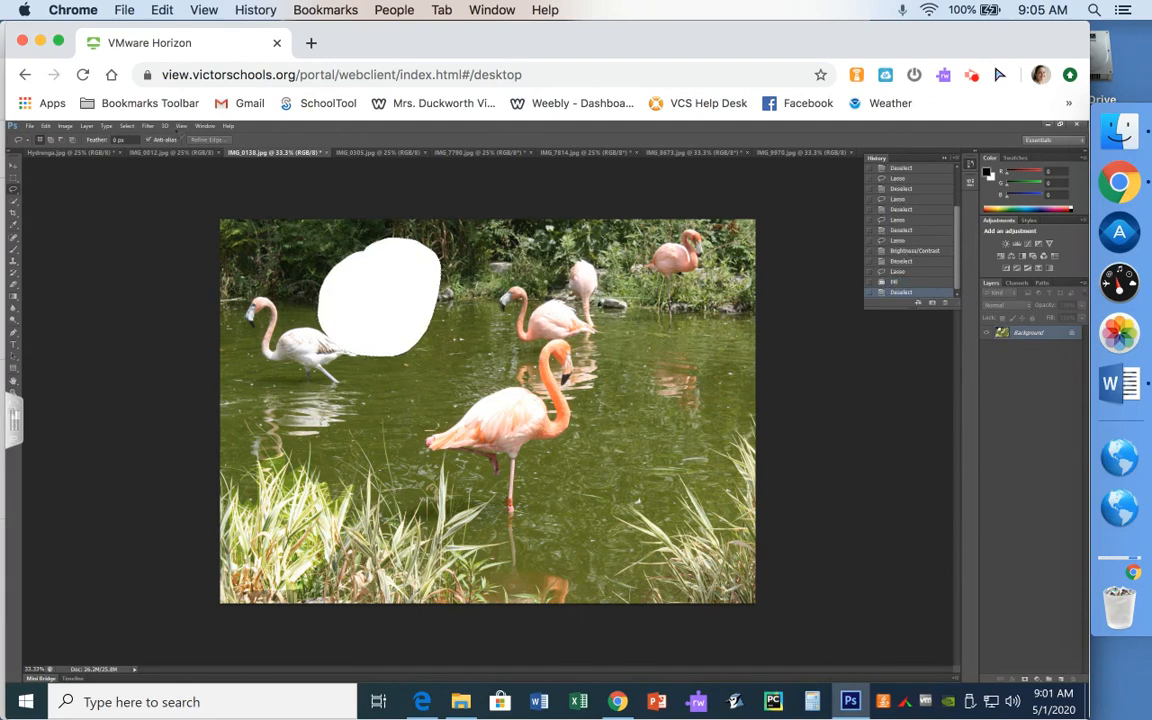
- Set the lasso's Feather value to 4
left_click(116, 140)
left_click(98, 144)
type("4")
- Fill a feathered area near the back flamingos with white, then revert History to before both fills
left_click_drag(586, 286, 540, 258)
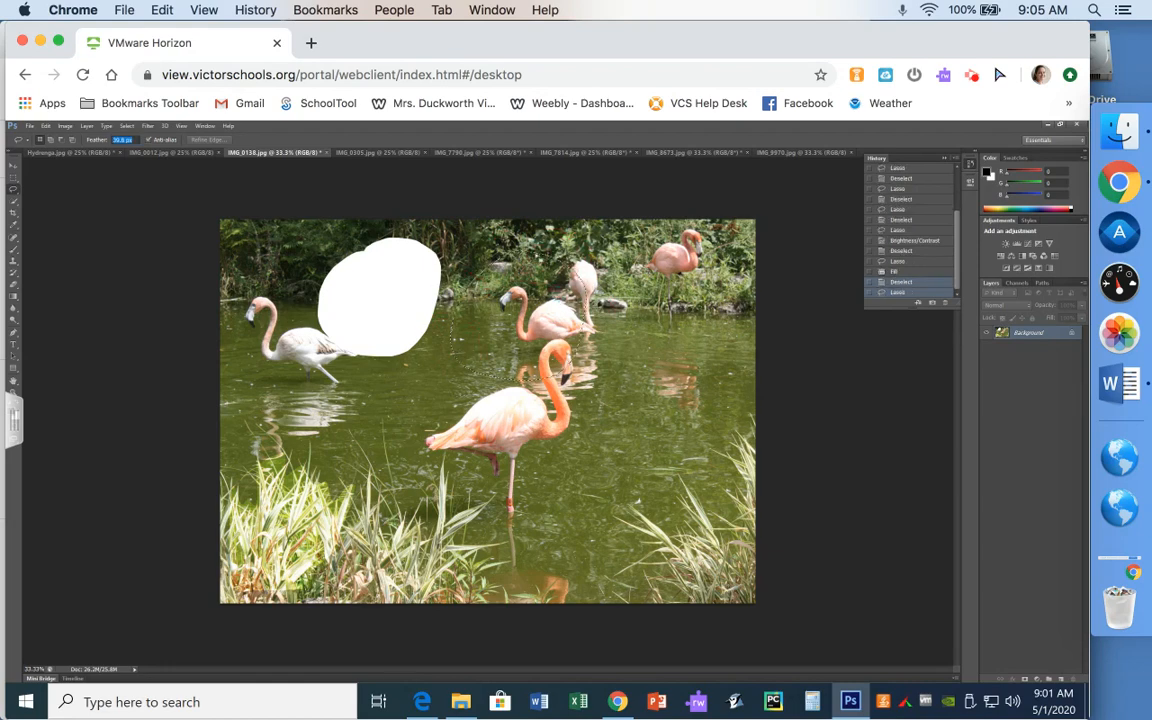
key("BackSpace")
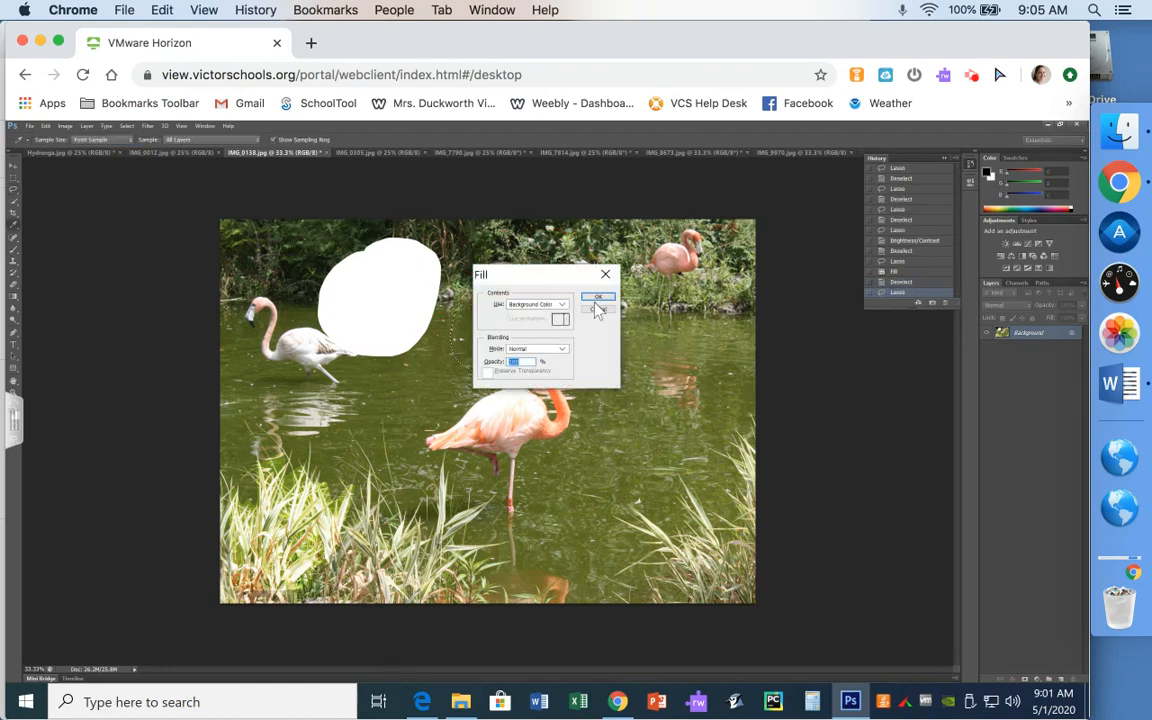
left_click(598, 298)
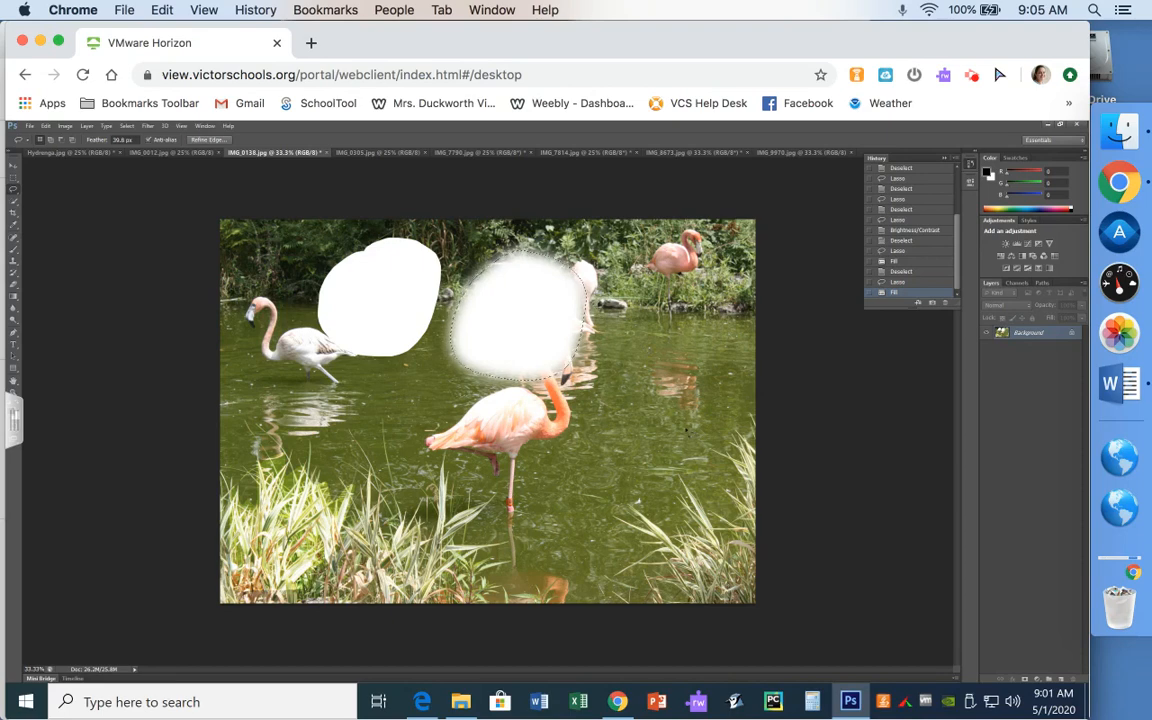
key("ctrl+d")
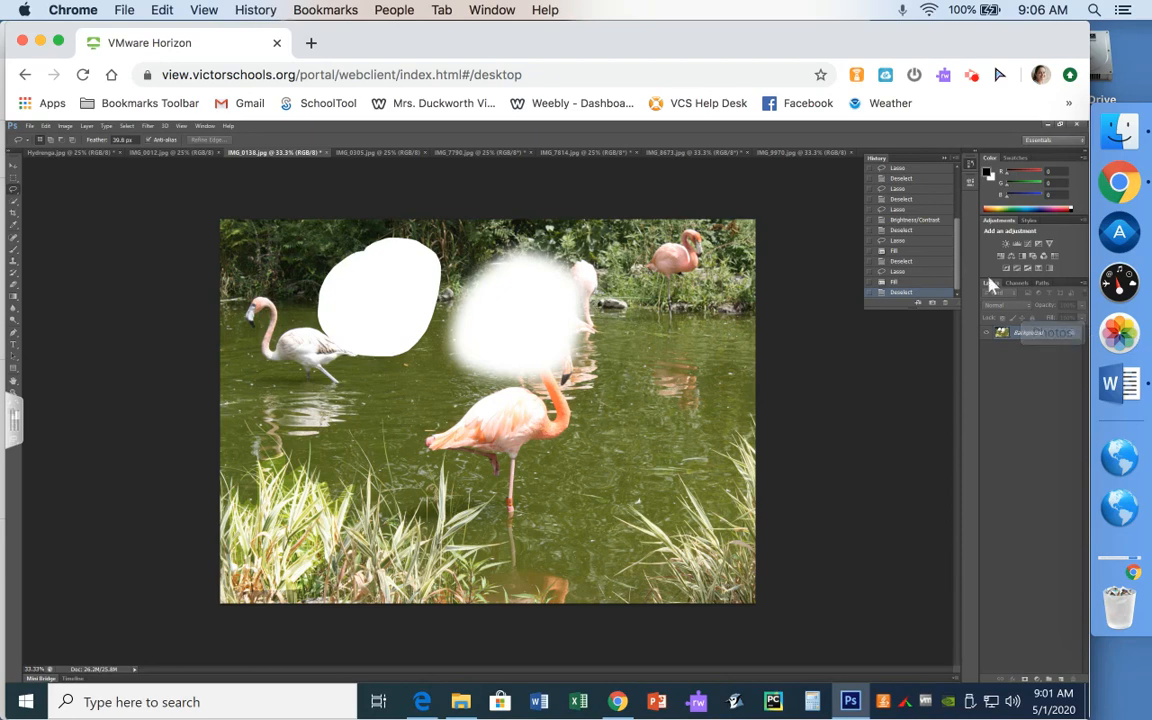
left_click(907, 231)
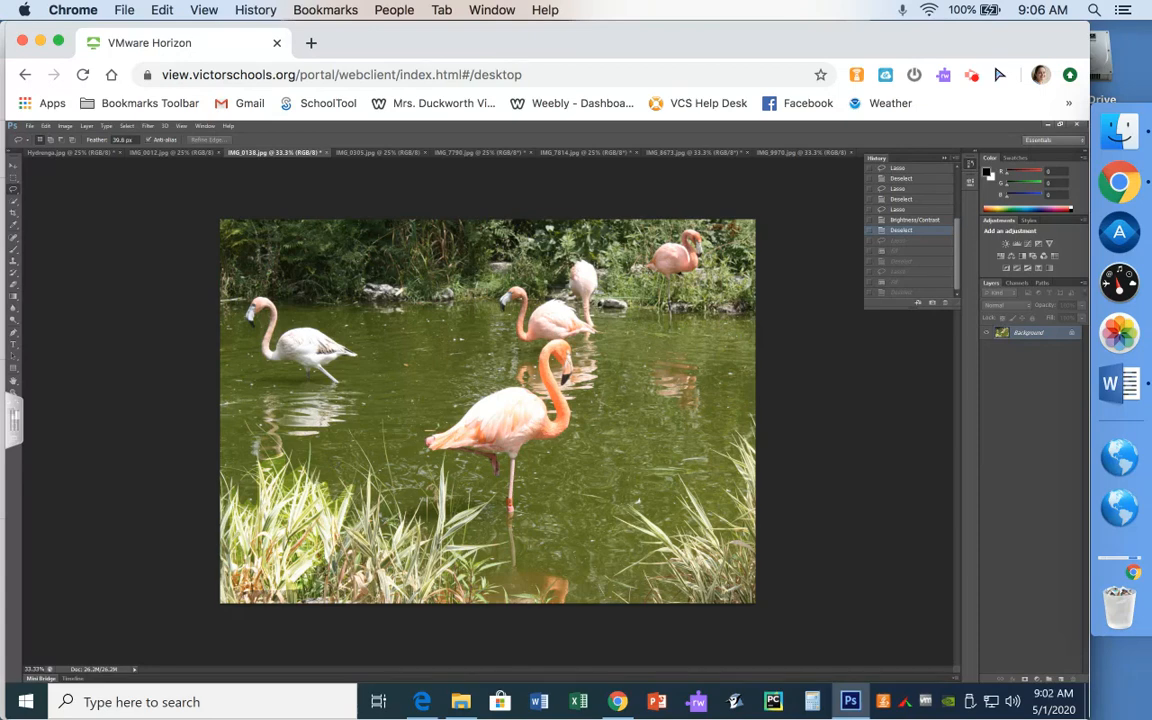
- Set the Lasso feather to 10 px and outline the left flamingo's water reflection
double_click(123, 140)
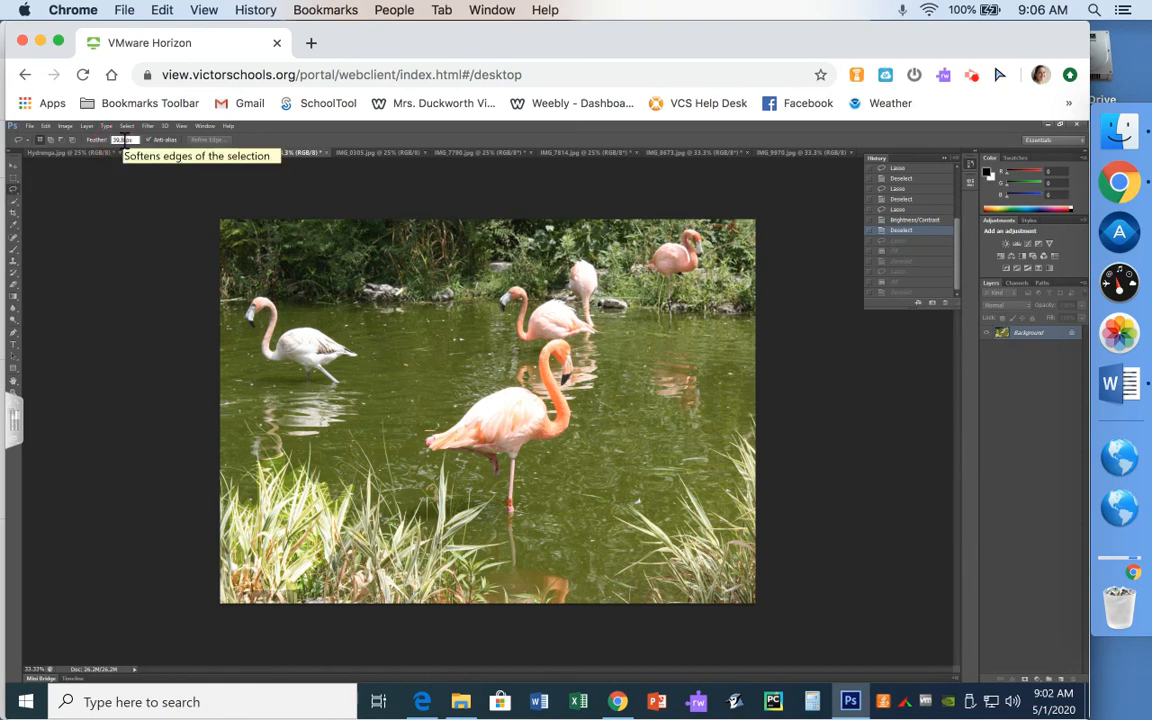
type("5")
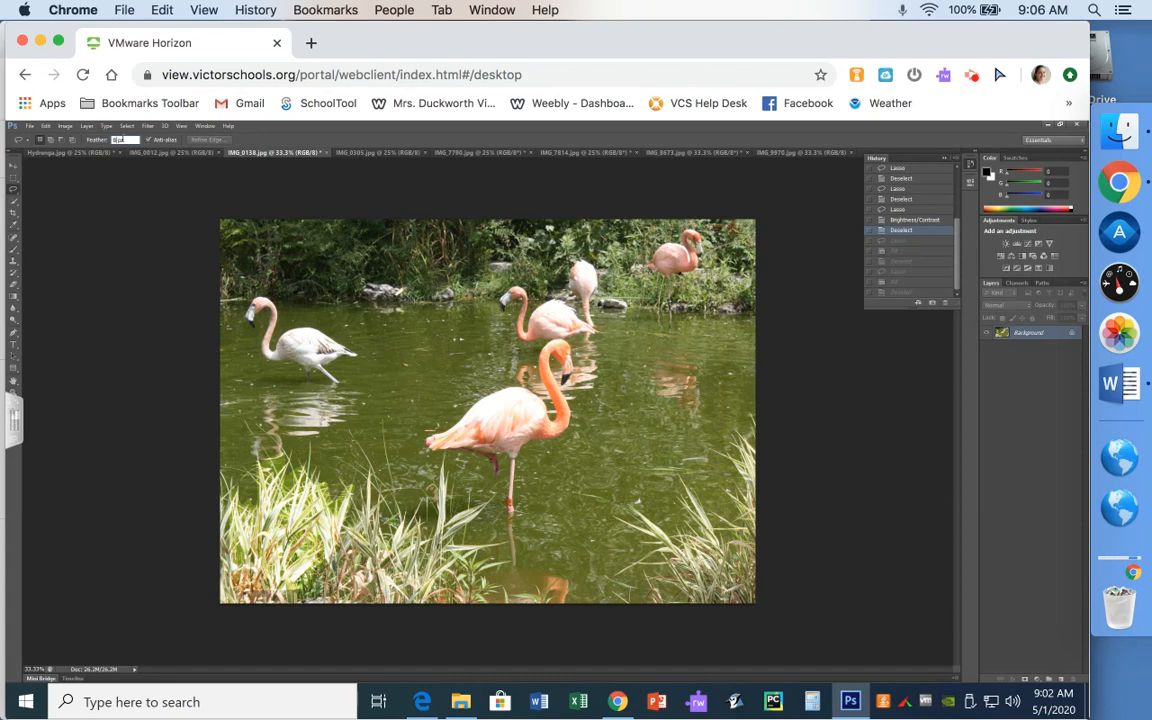
type("10")
mouse_move(308, 388)
left_mouse_down()
mouse_move(250, 390)
mouse_move(258, 424)
mouse_move(247, 429)
mouse_move(261, 464)
mouse_move(307, 436)
left_mouse_up()
left_click_drag(316, 383, 318, 385)
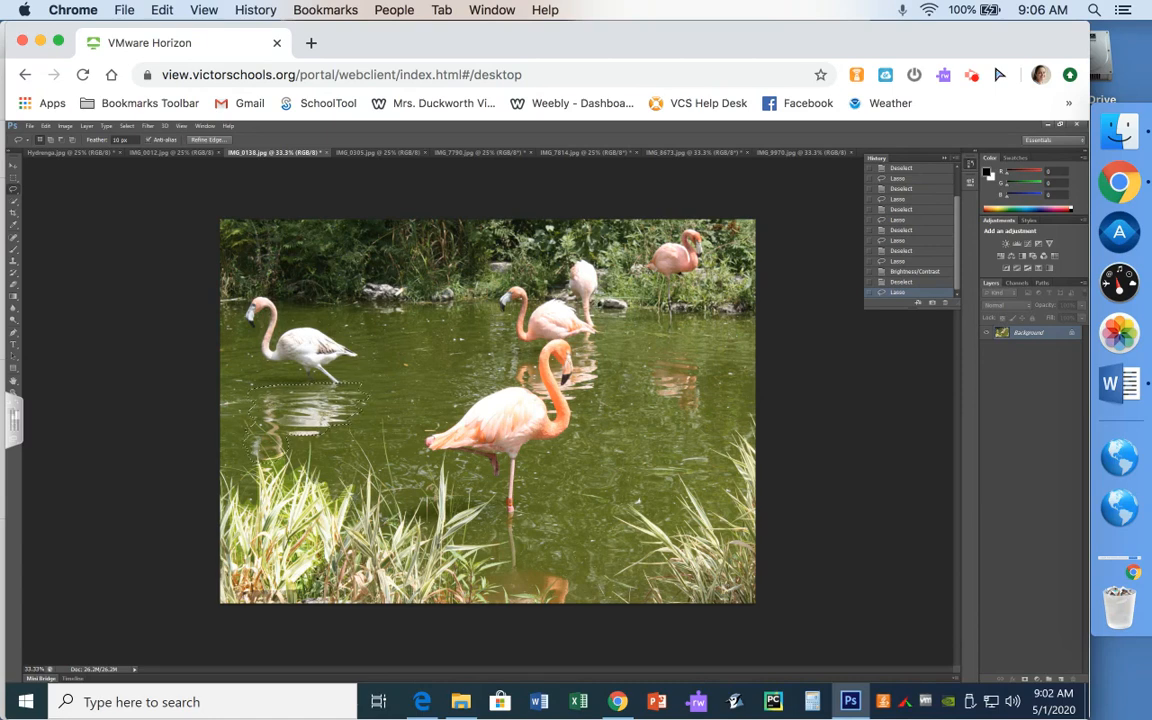
- Shift the selected reflection's hue to blue with Hue/Saturation, then deselect
left_click(51, 140)
left_click(65, 126)
mouse_move(74, 166)
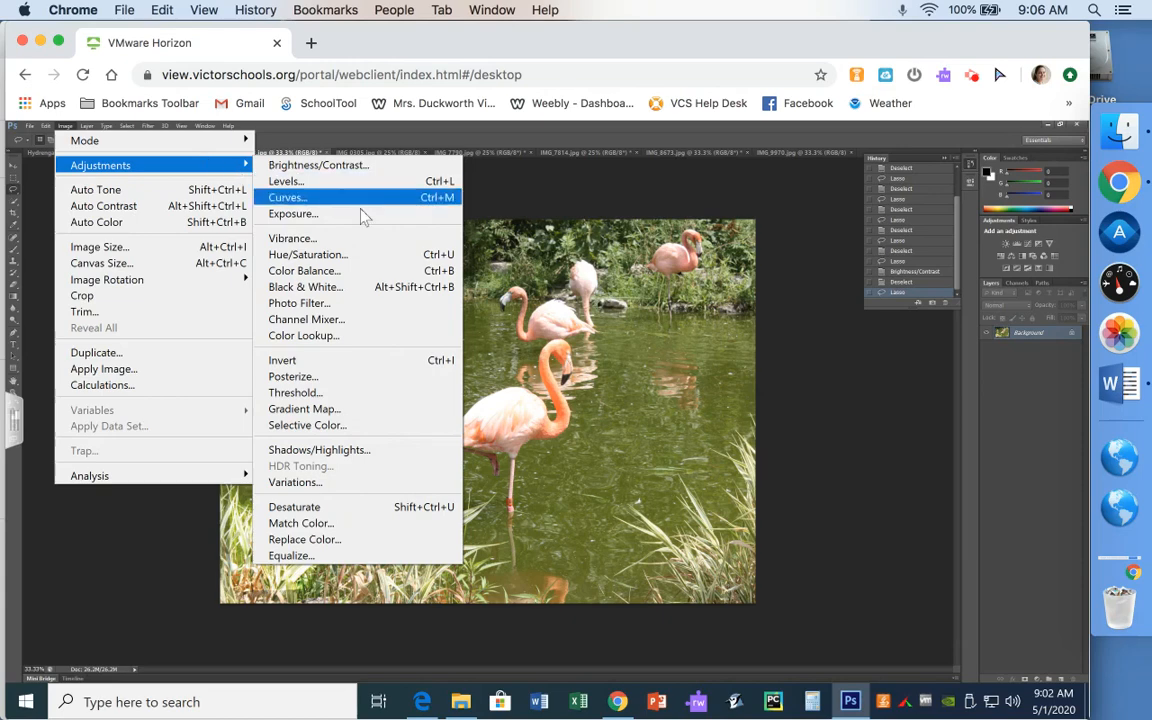
left_click(361, 258)
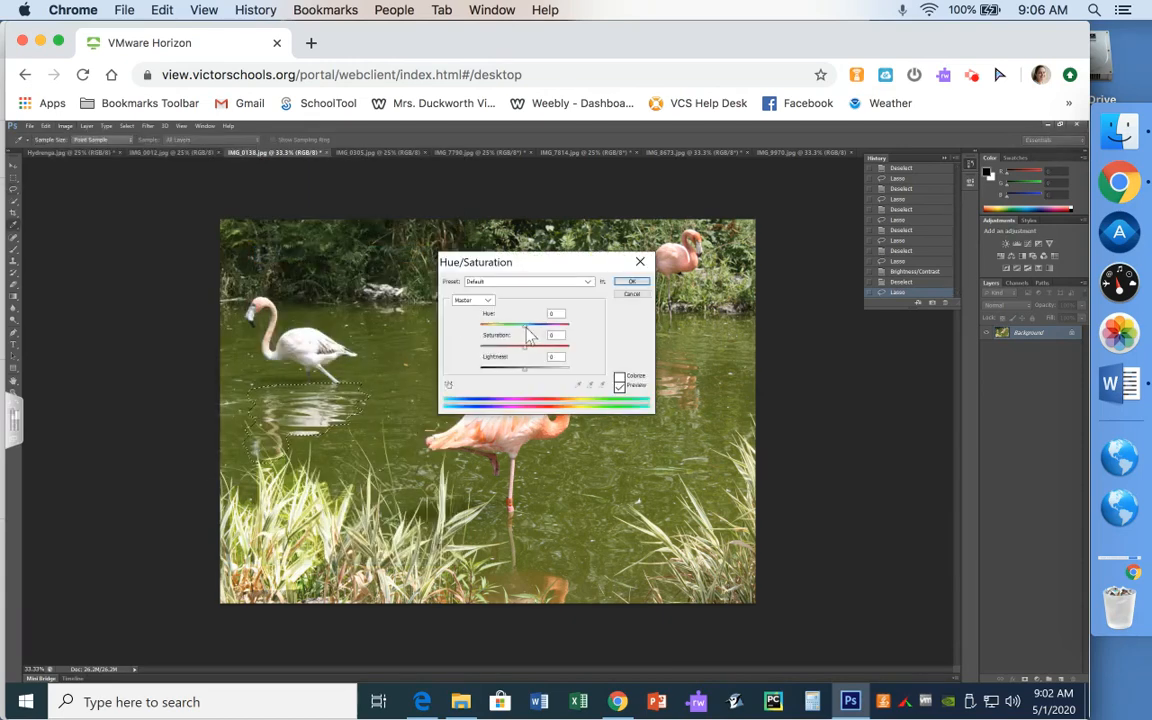
left_click_drag(524, 326, 534, 372)
left_click(630, 282)
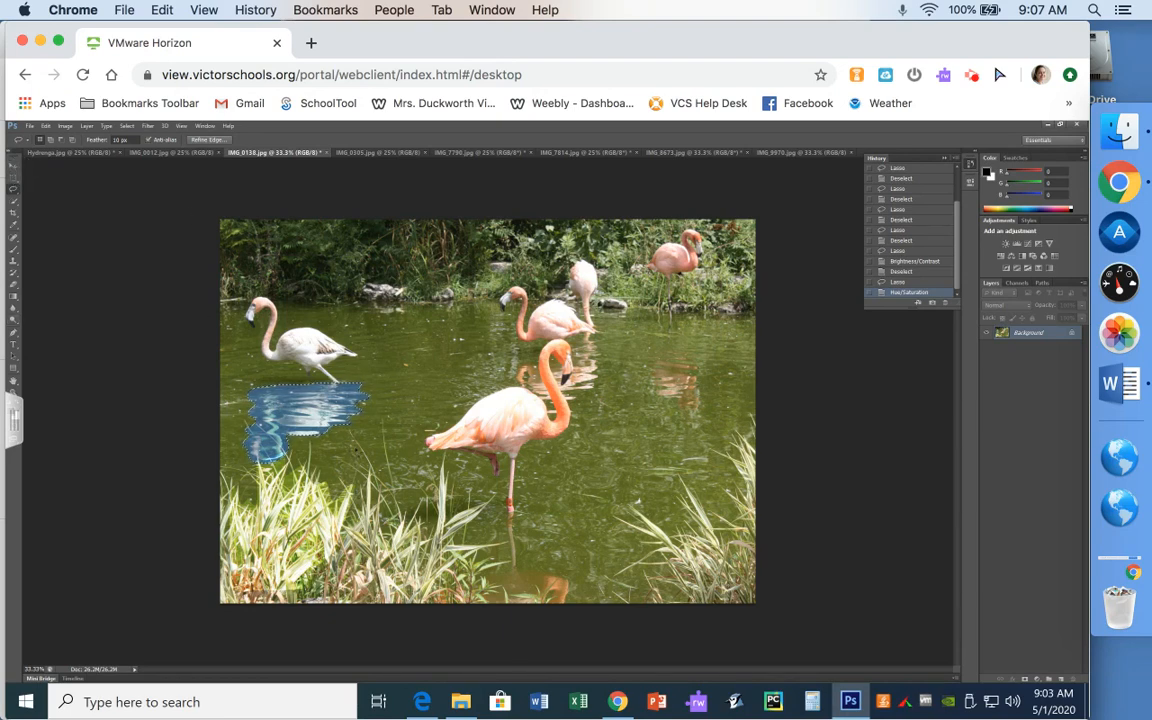
key("ctrl+d")
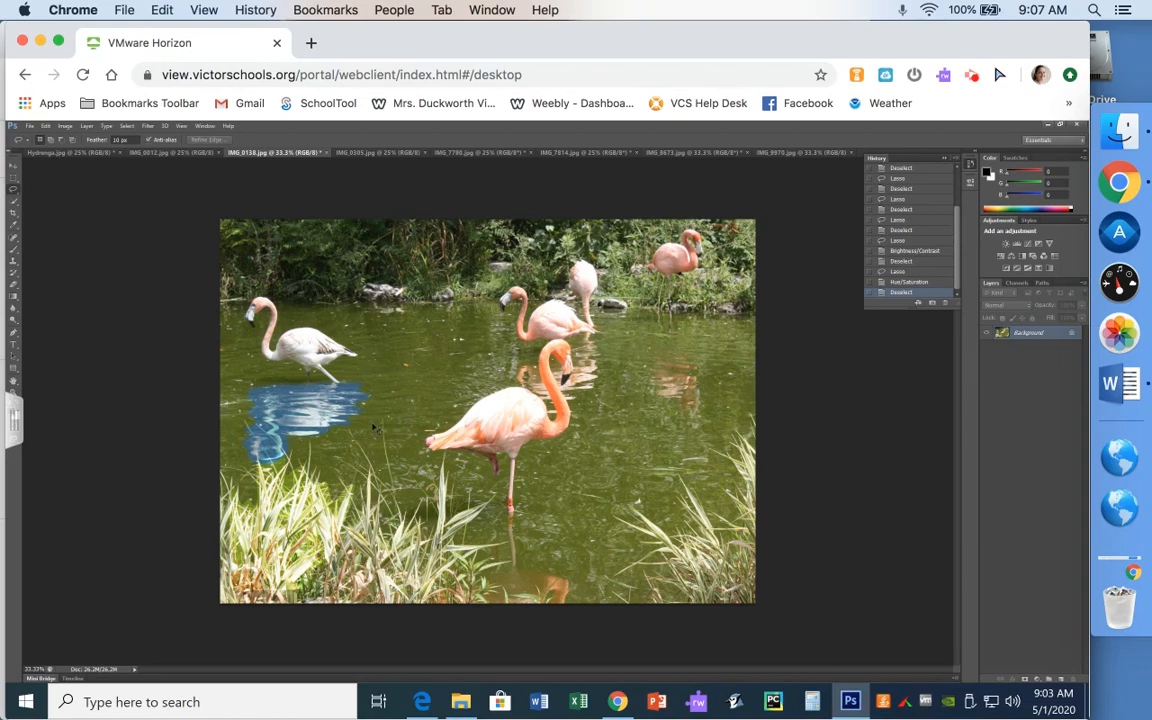
key("ctrl+plus")
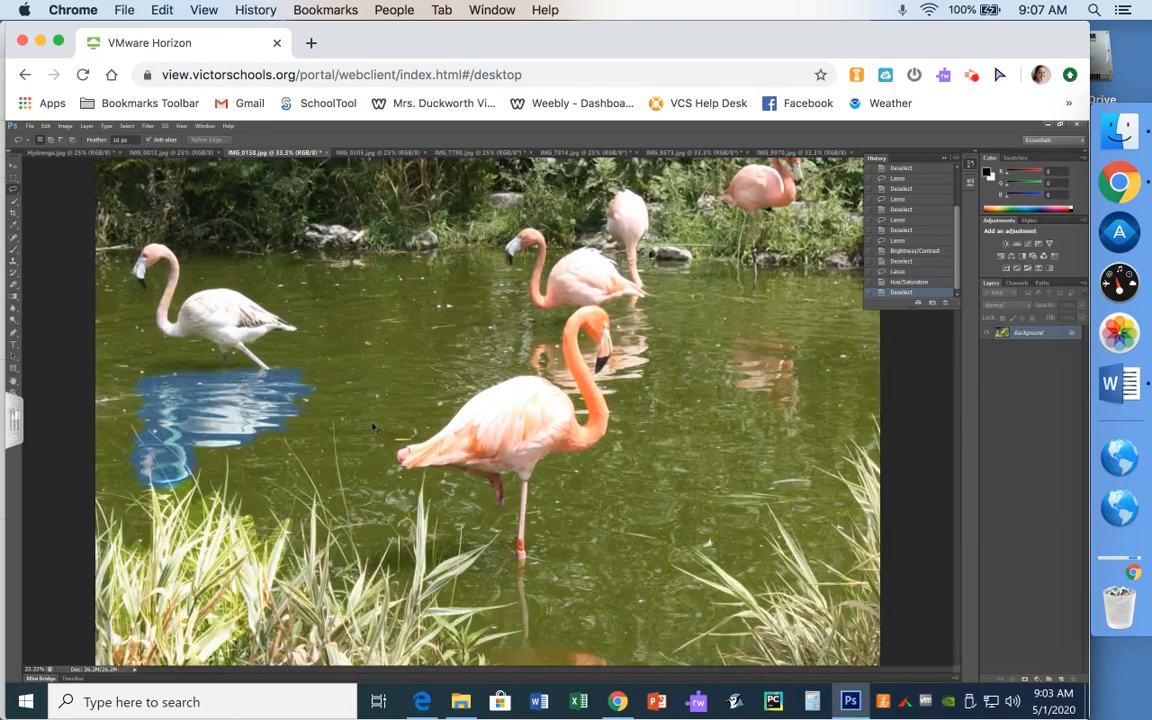
key("ctrl+plus")
key("ctrl+plus")
key("ctrl+plus")
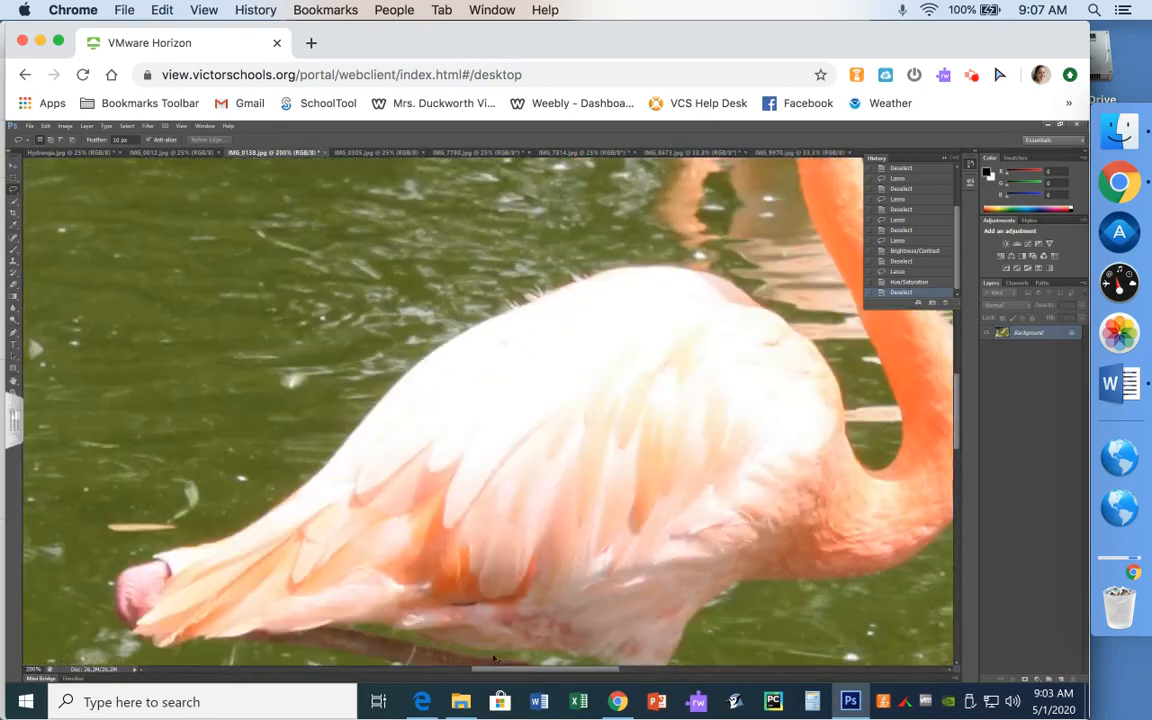
left_click_drag(501, 670, 310, 668)
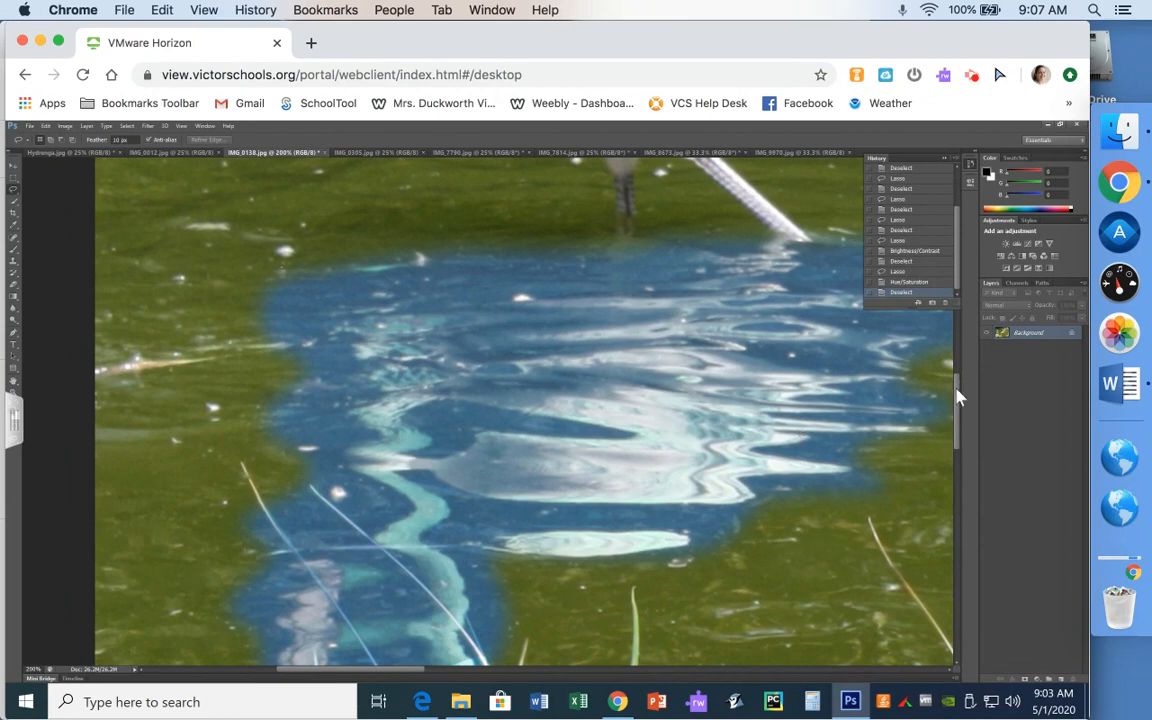
left_click_drag(957, 397, 959, 440)
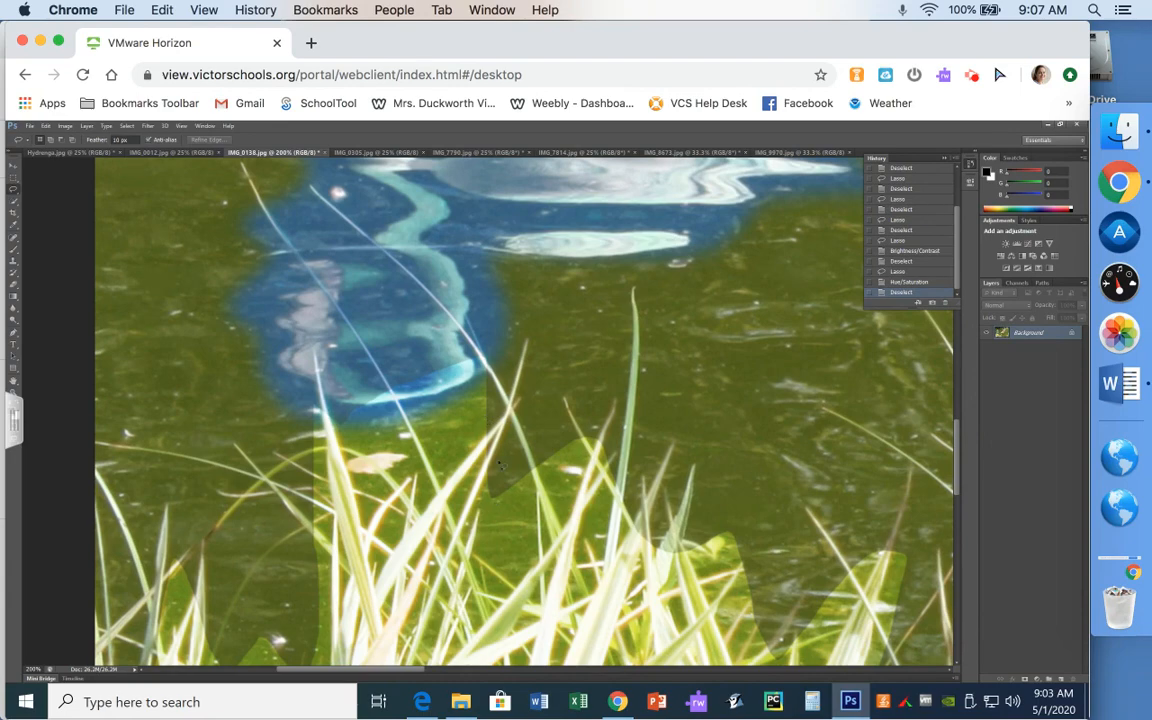
scroll(499, 465, "down", 10)
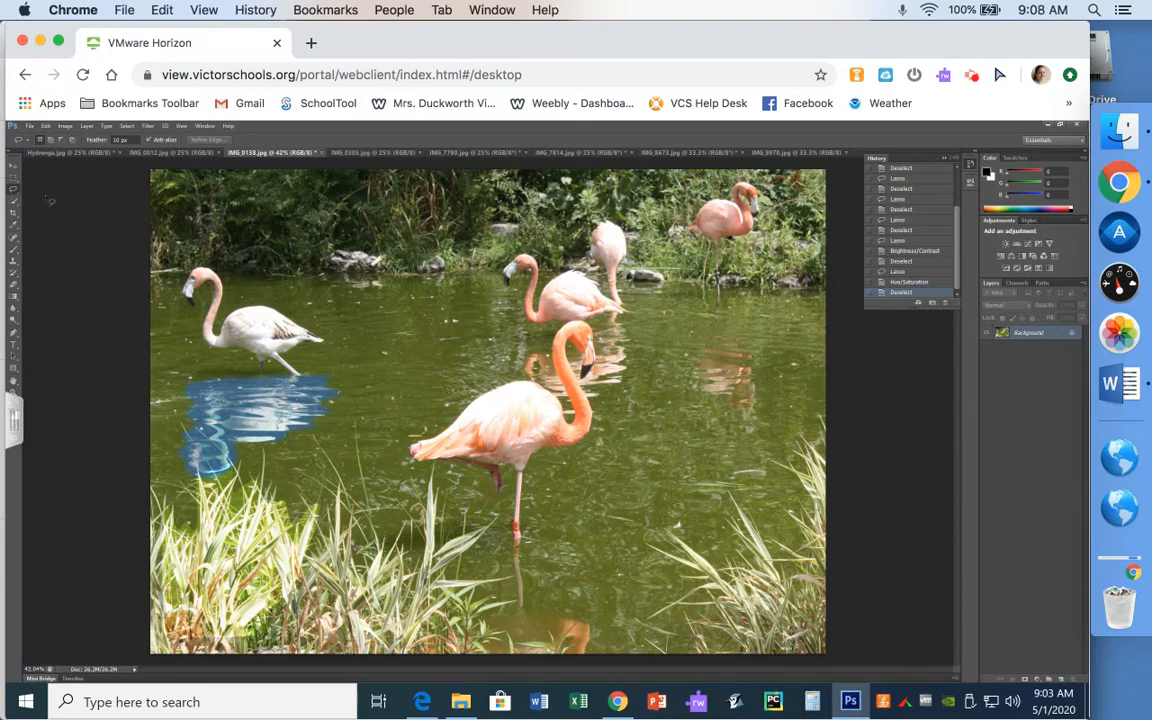
- Switch to the Polygonal Lasso and place corner points around the left flamingo
left_click(15, 190)
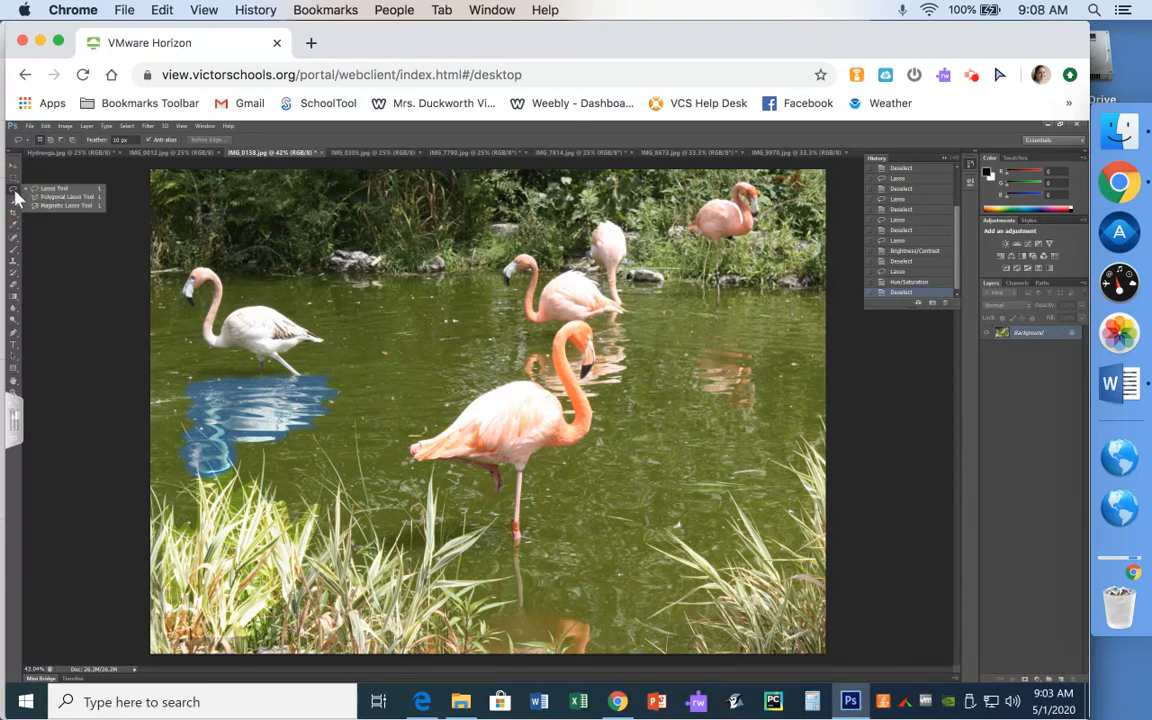
left_click(57, 198)
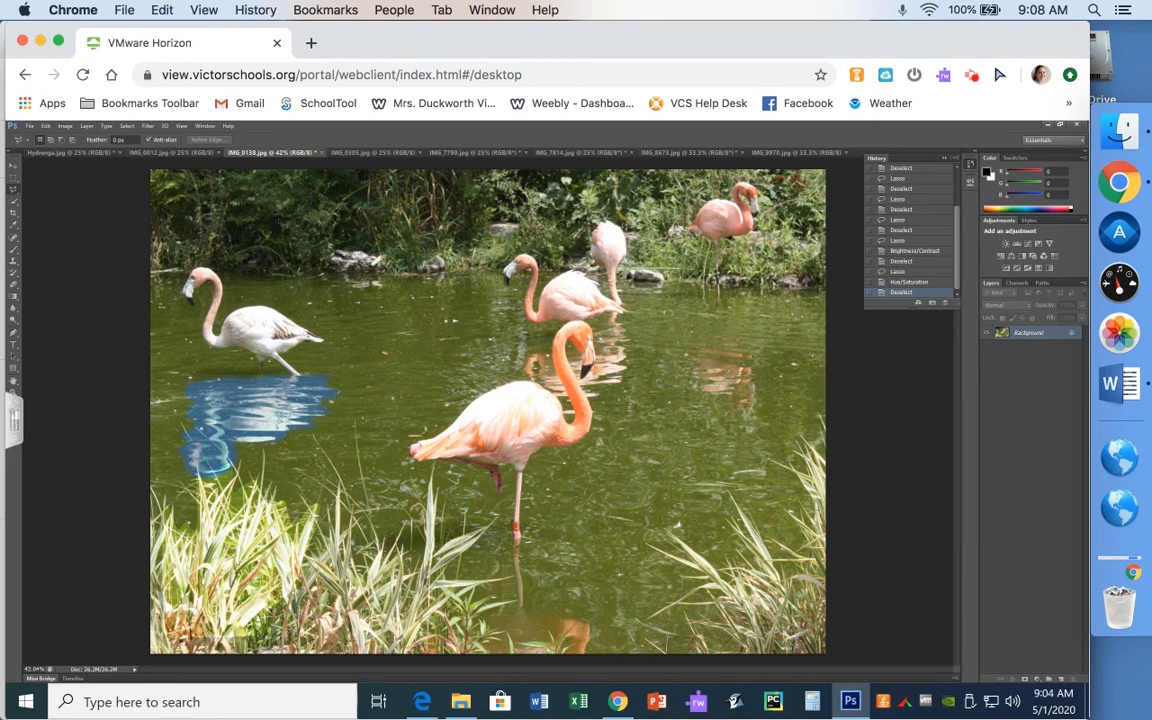
left_click(266, 172)
left_click(208, 250)
left_click(297, 274)
left_click(260, 319)
left_click(359, 320)
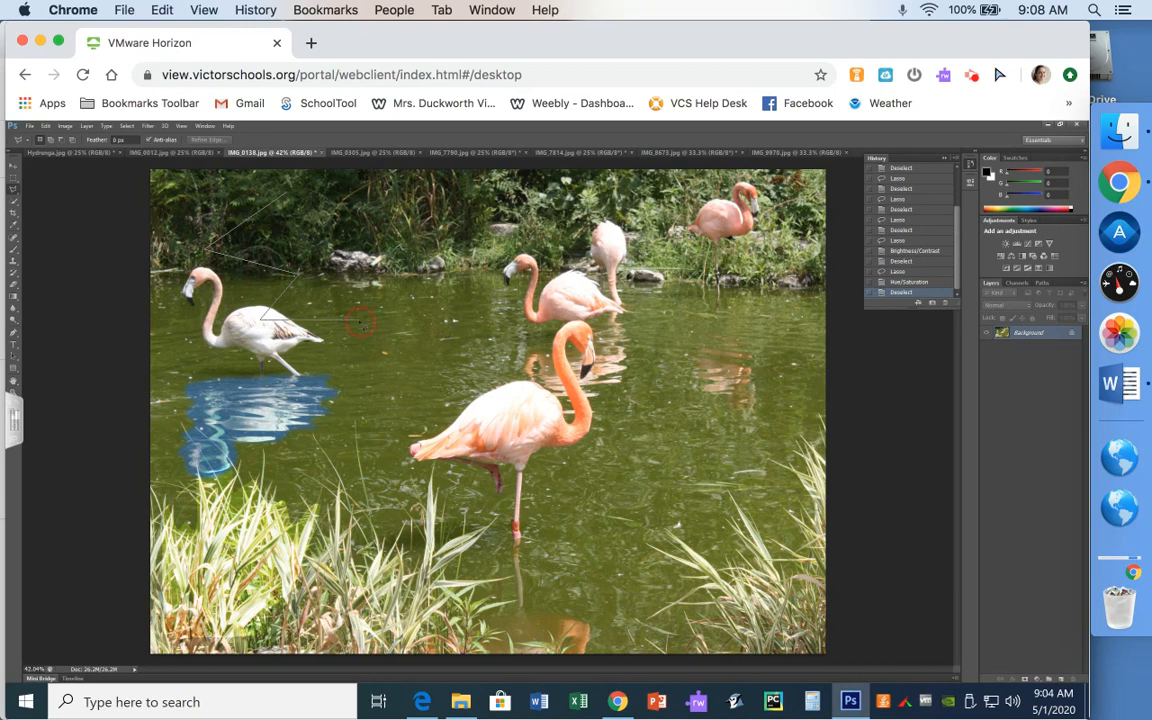
left_click(375, 420)
- Extend the polygon across the front and middle flamingos, close it, then deselect
left_click(418, 345)
left_click(527, 412)
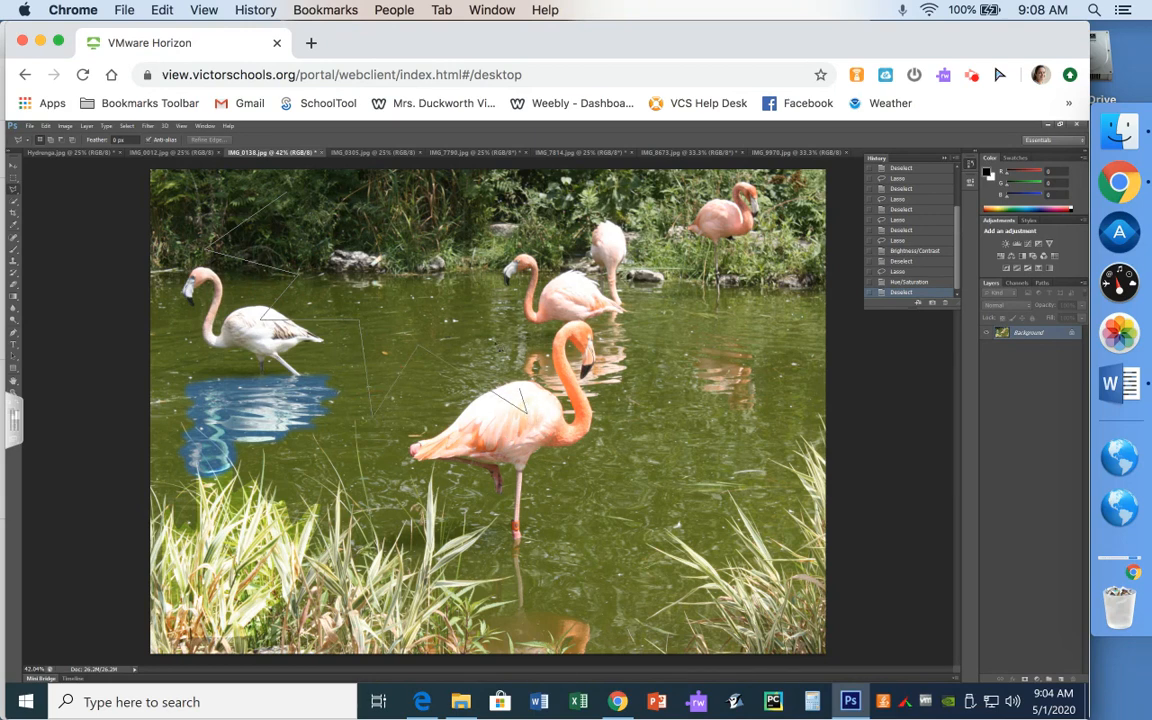
left_click(487, 332)
left_click(475, 267)
left_click(574, 217)
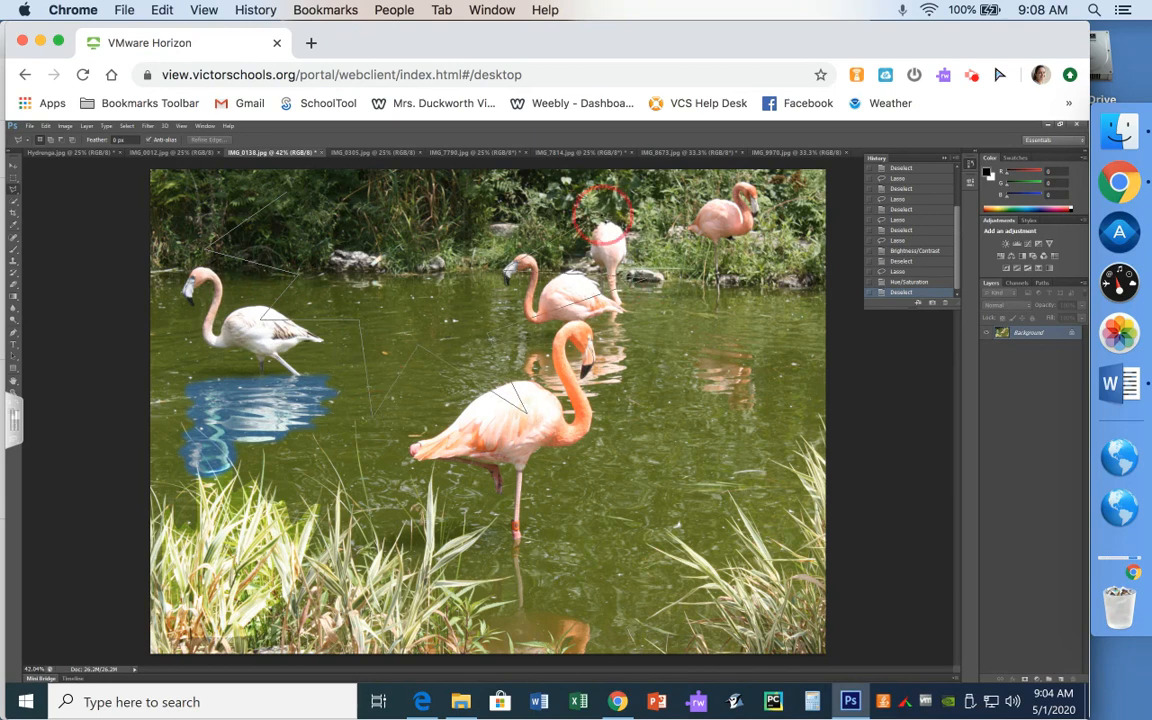
left_click(475, 227)
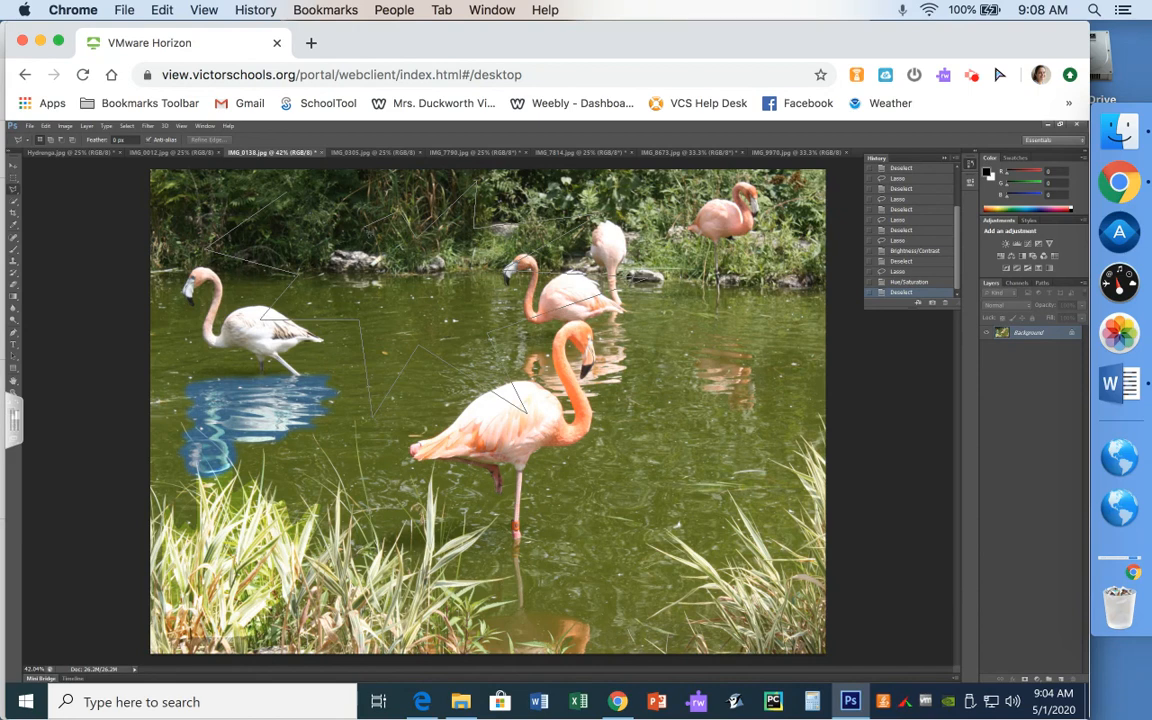
left_click(323, 236)
double_click(394, 213)
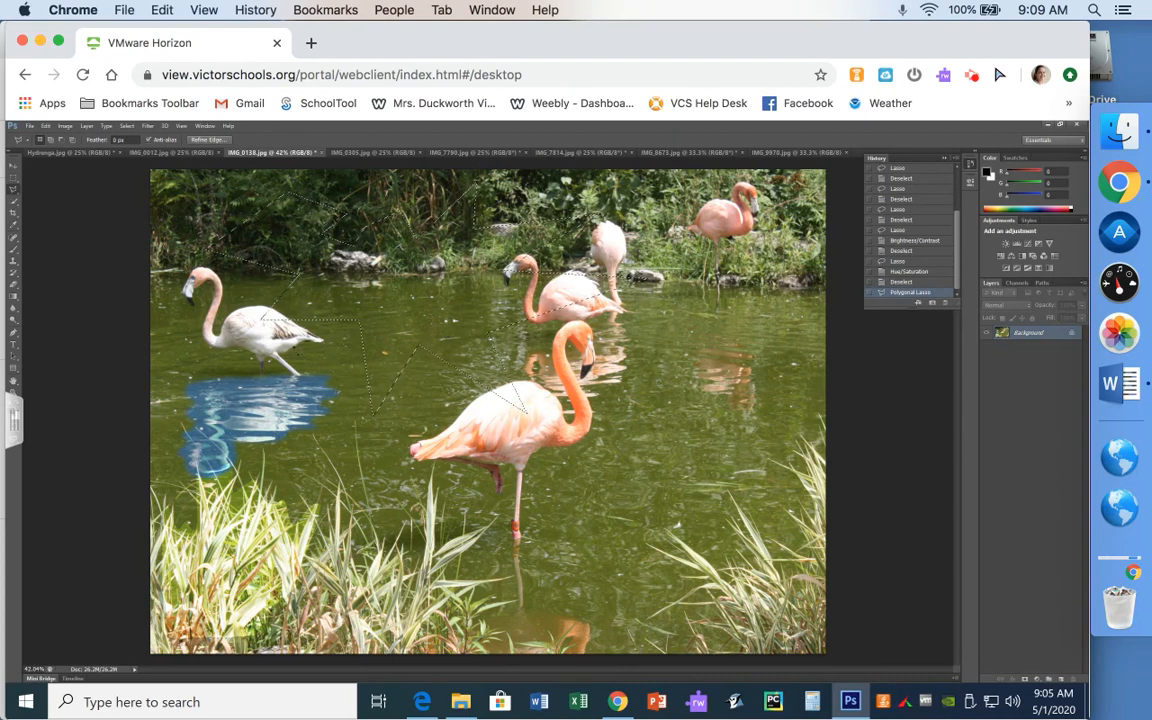
key("ctrl+d")
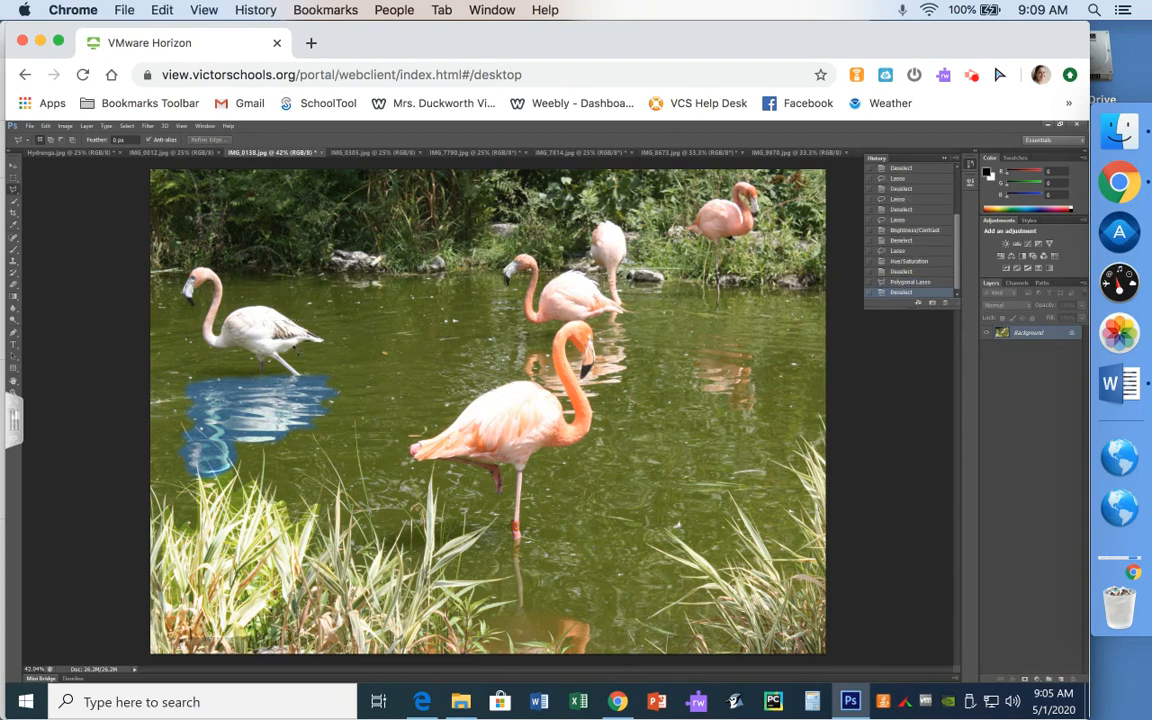
- Set the feather to 40 px and start a polygon outline around the left flamingo
left_click(116, 142)
type("40")
key("Return")
left_click(288, 219)
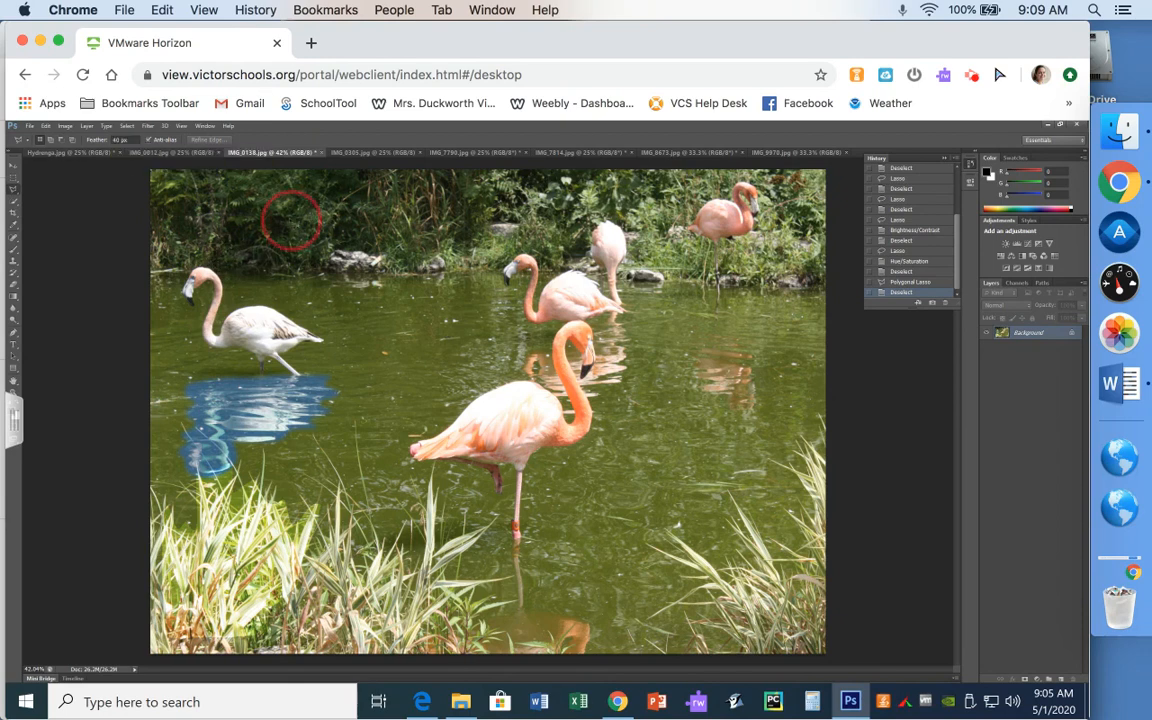
left_click(237, 287)
left_click(316, 257)
left_click(279, 430)
- Zigzag the outline across the front and back flamingos, close it, then deselect
left_click(347, 326)
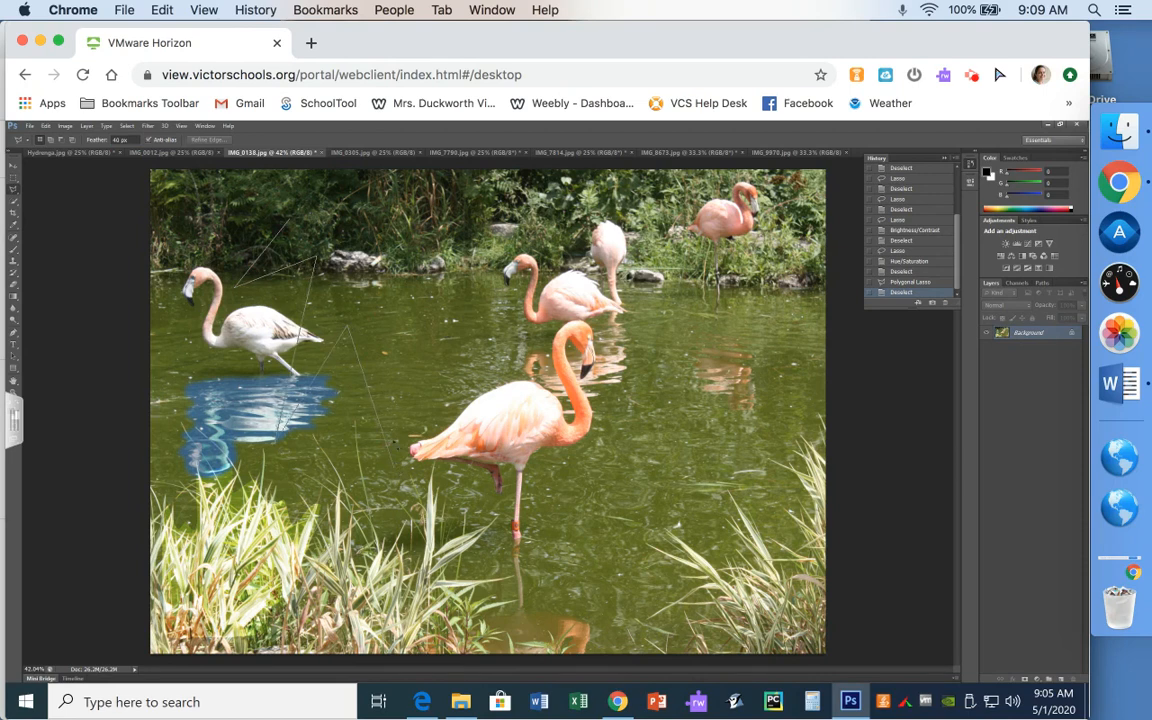
left_click(393, 466)
left_click(393, 366)
left_click(555, 410)
left_click(491, 338)
left_click(618, 294)
left_click(450, 240)
left_click(408, 220)
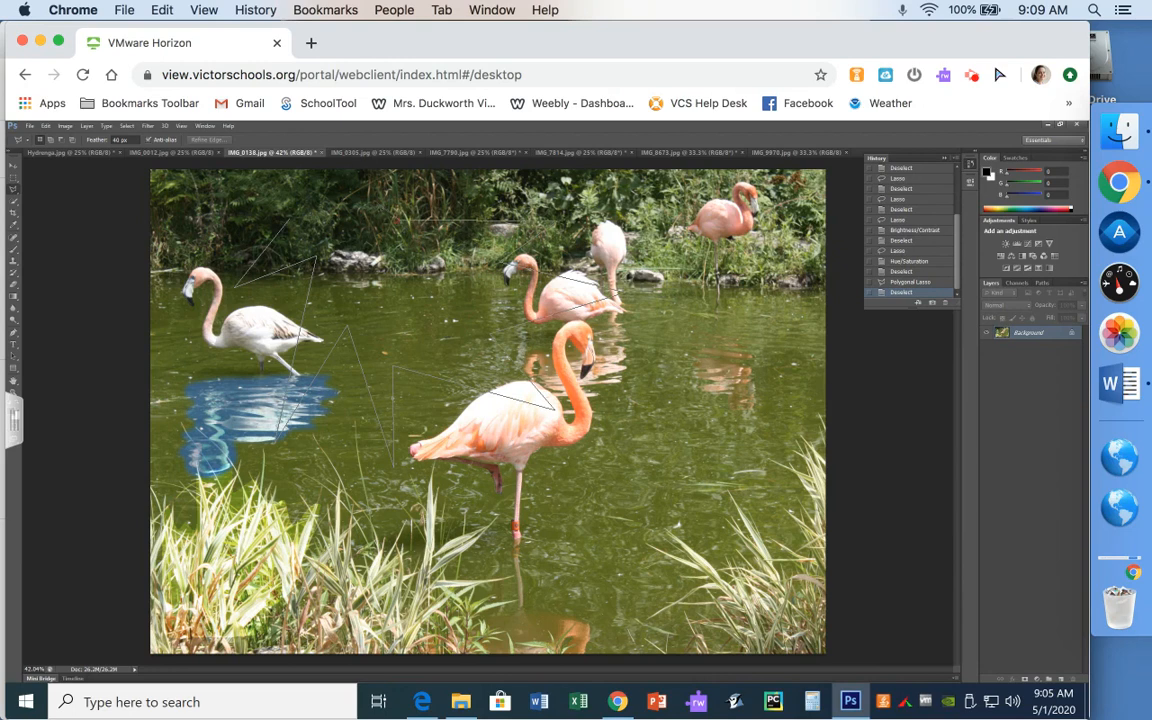
left_click(376, 202)
left_click(262, 200)
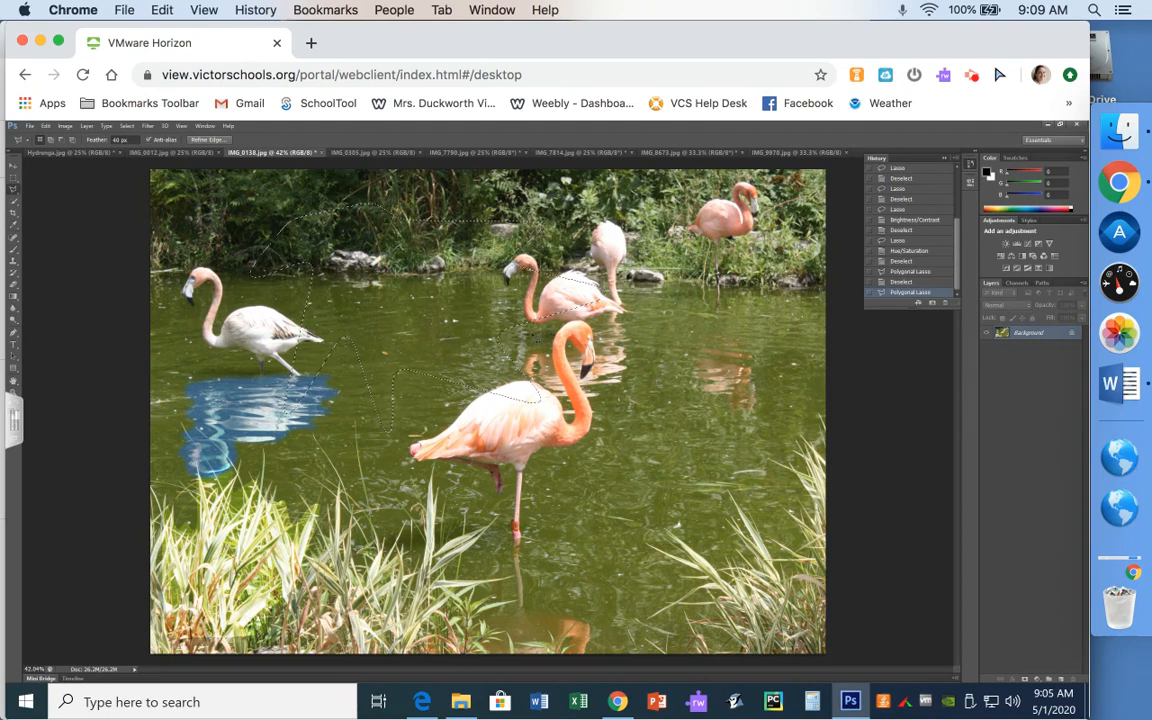
key("ctrl+d")
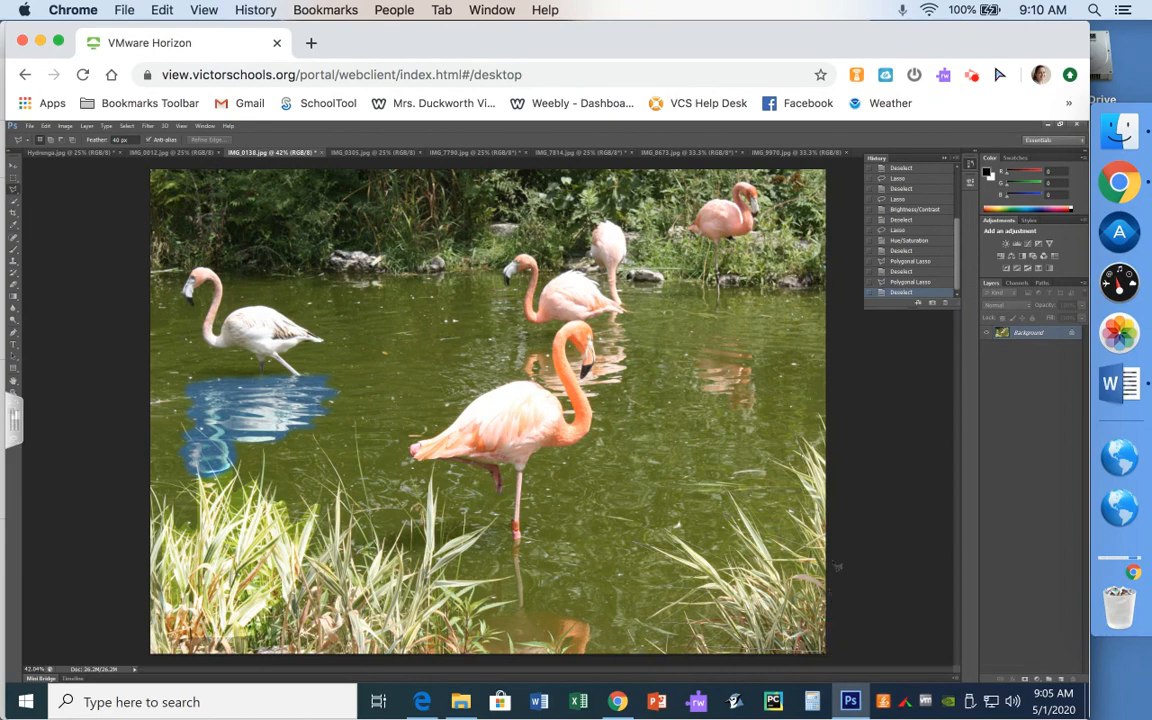
left_click(829, 463)
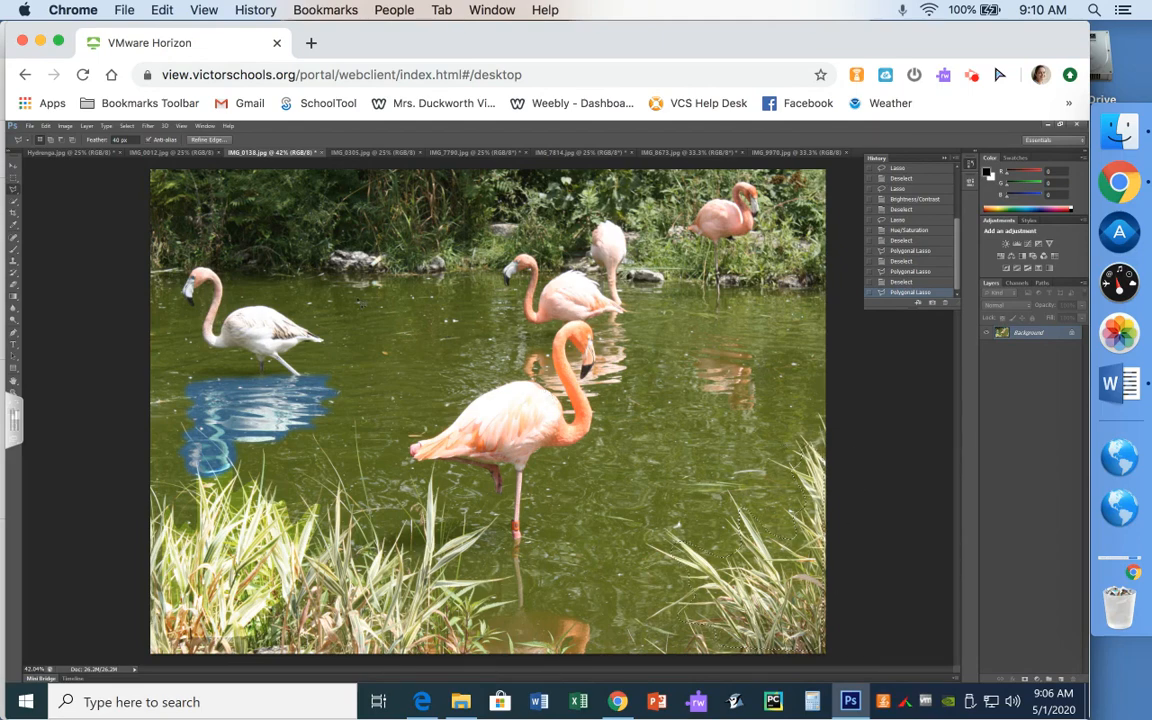
- Apply Posterize with 3 levels to the feathered selection
left_click(66, 127)
mouse_move(80, 170)
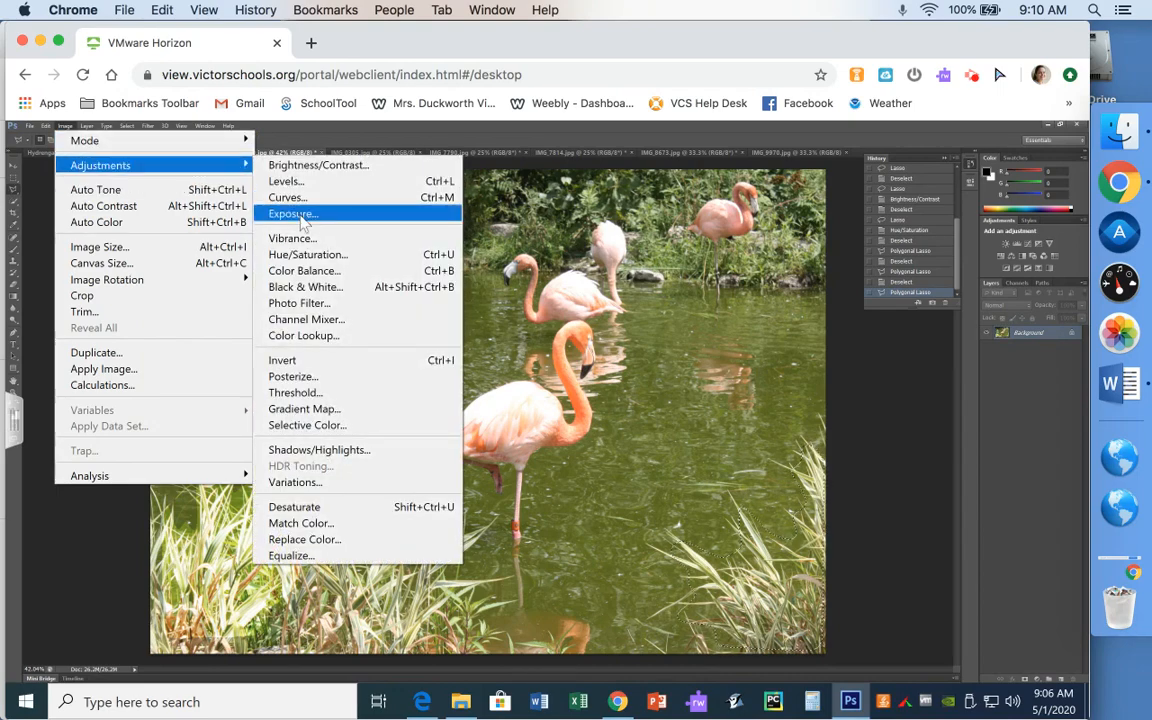
left_click(300, 376)
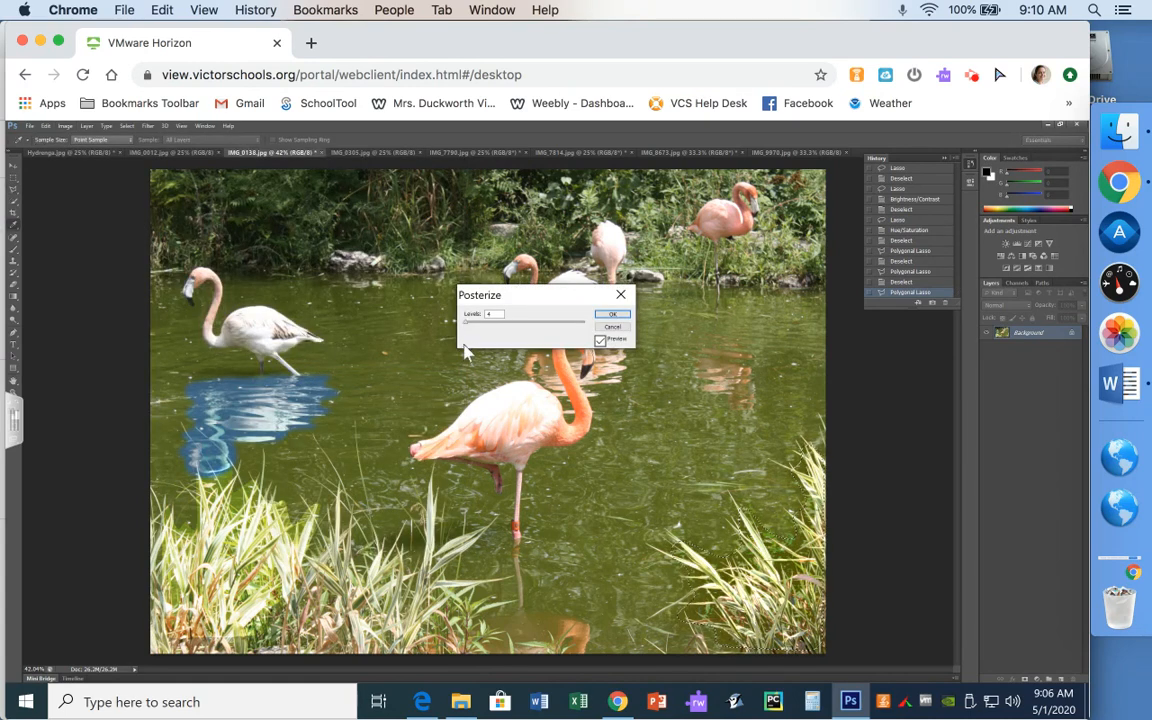
mouse_move(466, 323)
left_mouse_down()
mouse_move(521, 329)
mouse_move(468, 333)
left_mouse_up()
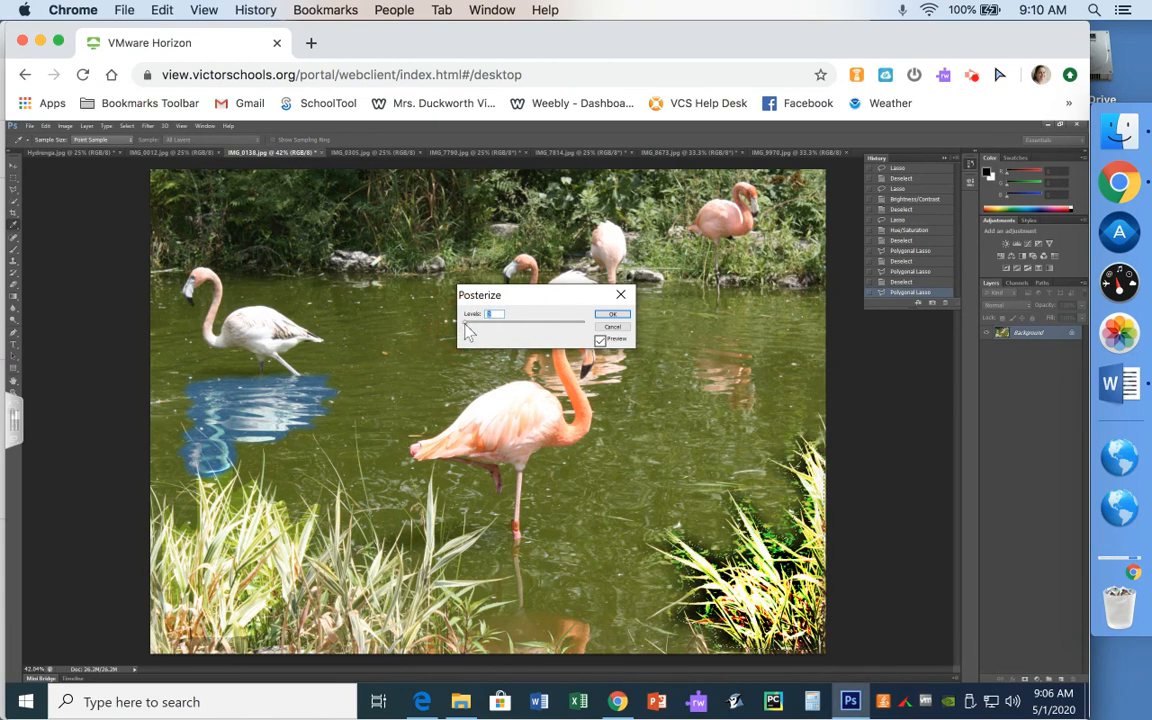
type("3")
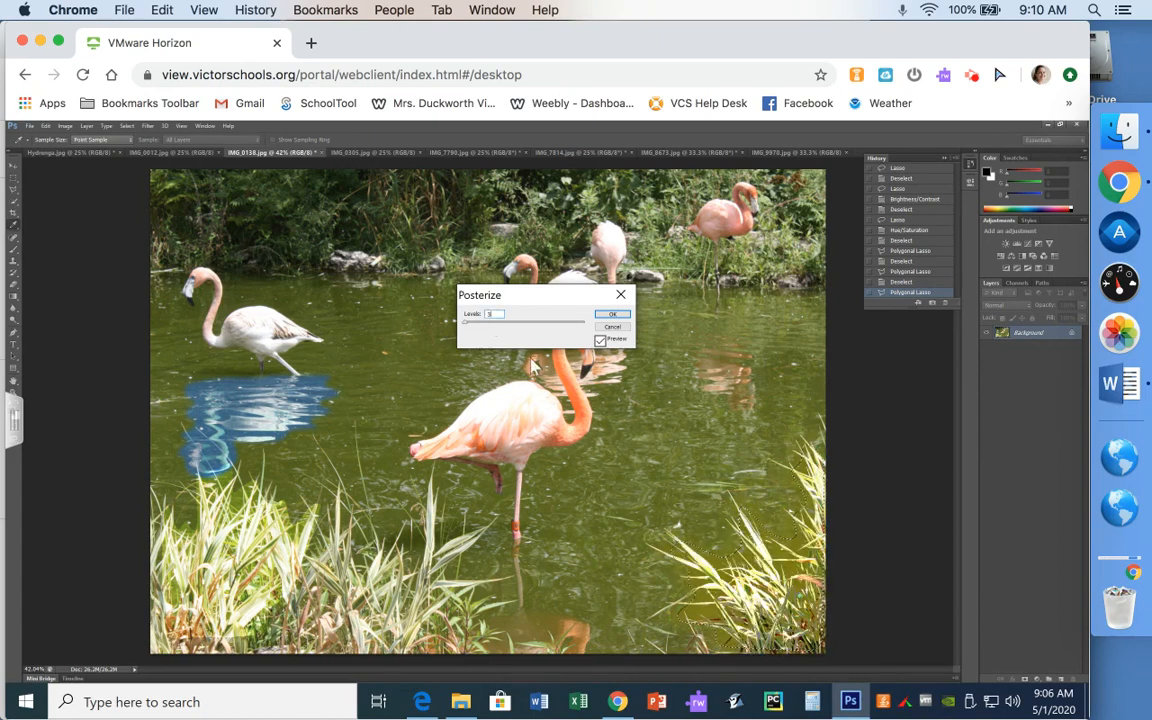
left_click(621, 316)
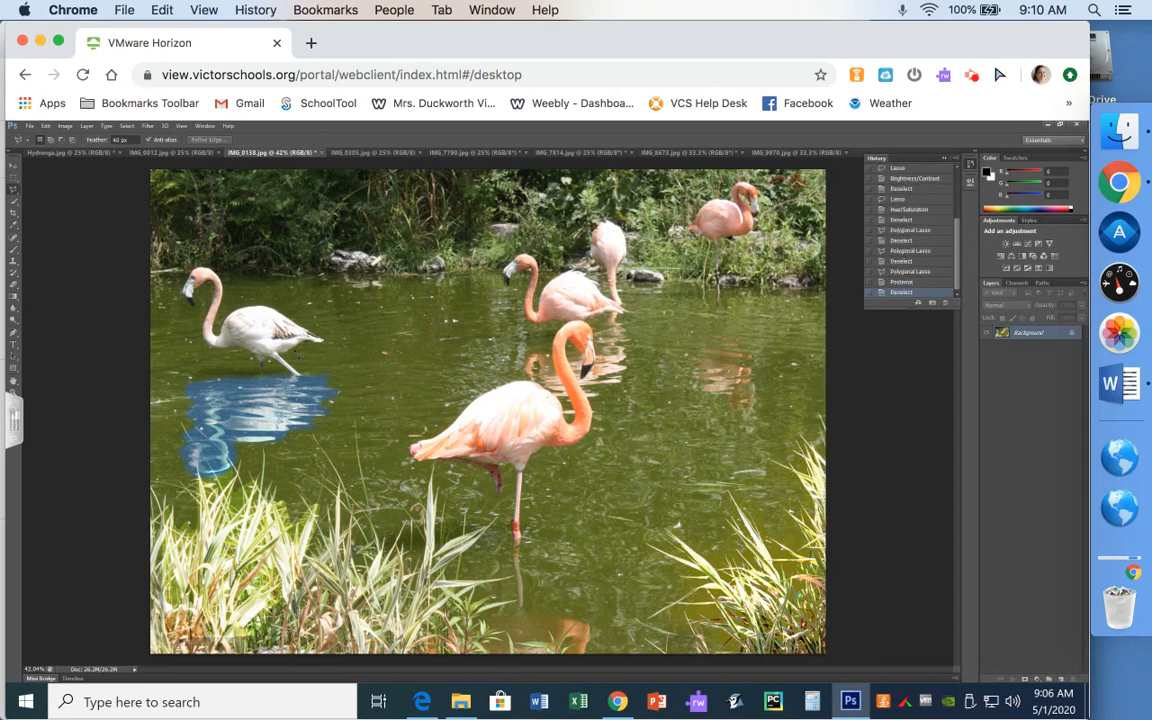
- Reset the feather to 0 px and close a polygon selection around the top-right flamingo
left_click(120, 140)
type("0")
key("Return")
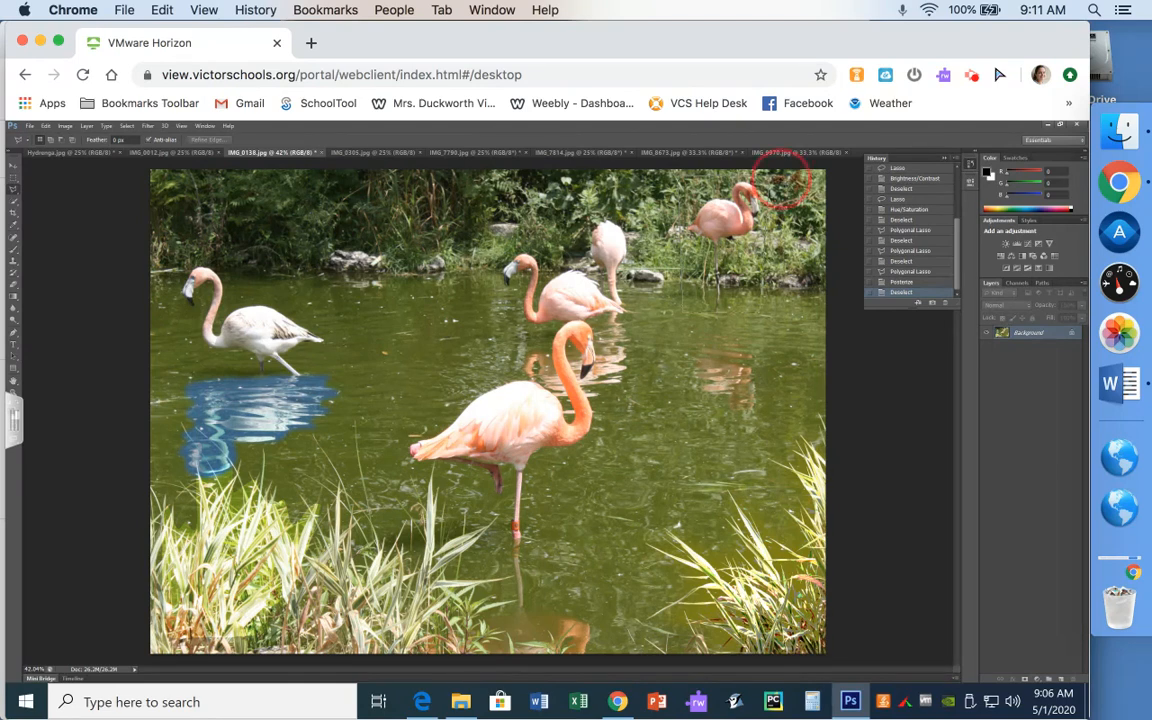
left_click(801, 176)
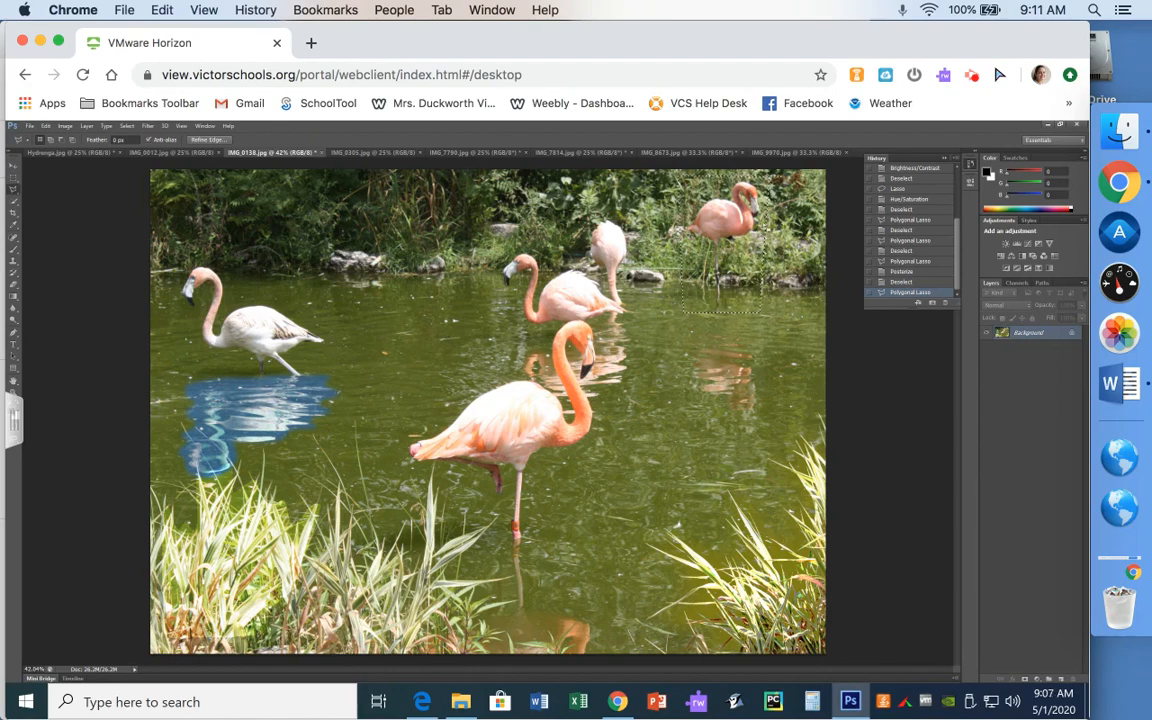
- Invert the colours inside the selection, then deselect
left_click(64, 127)
mouse_move(66, 160)
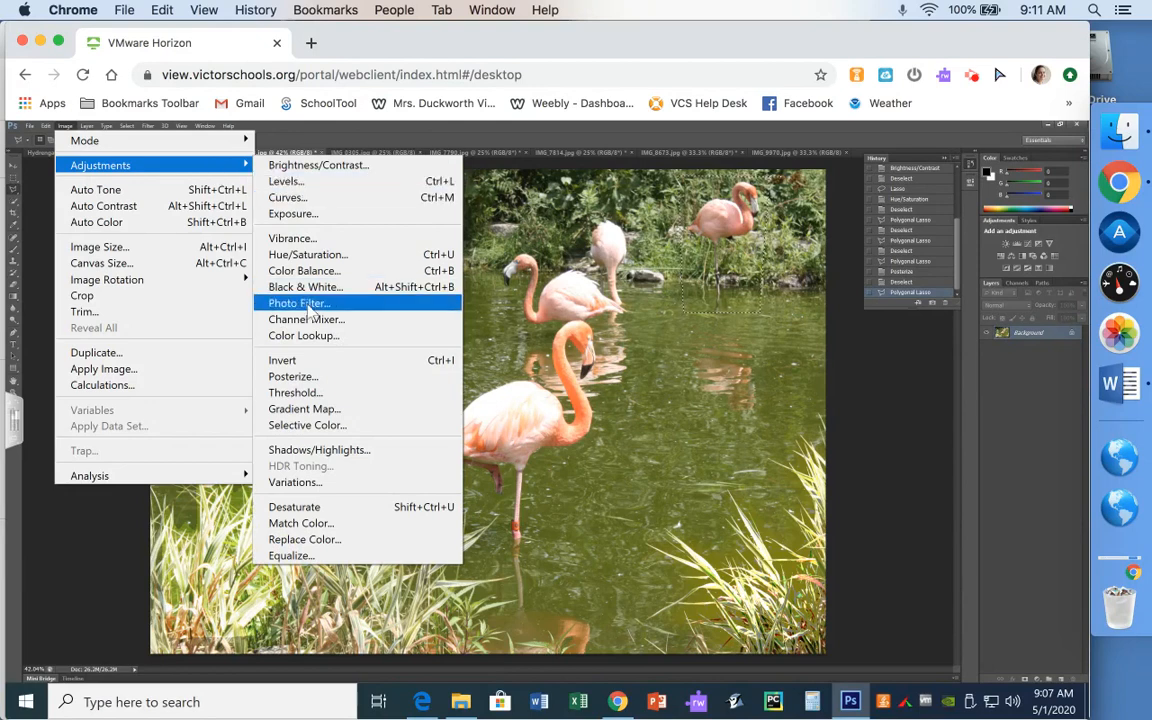
left_click(303, 368)
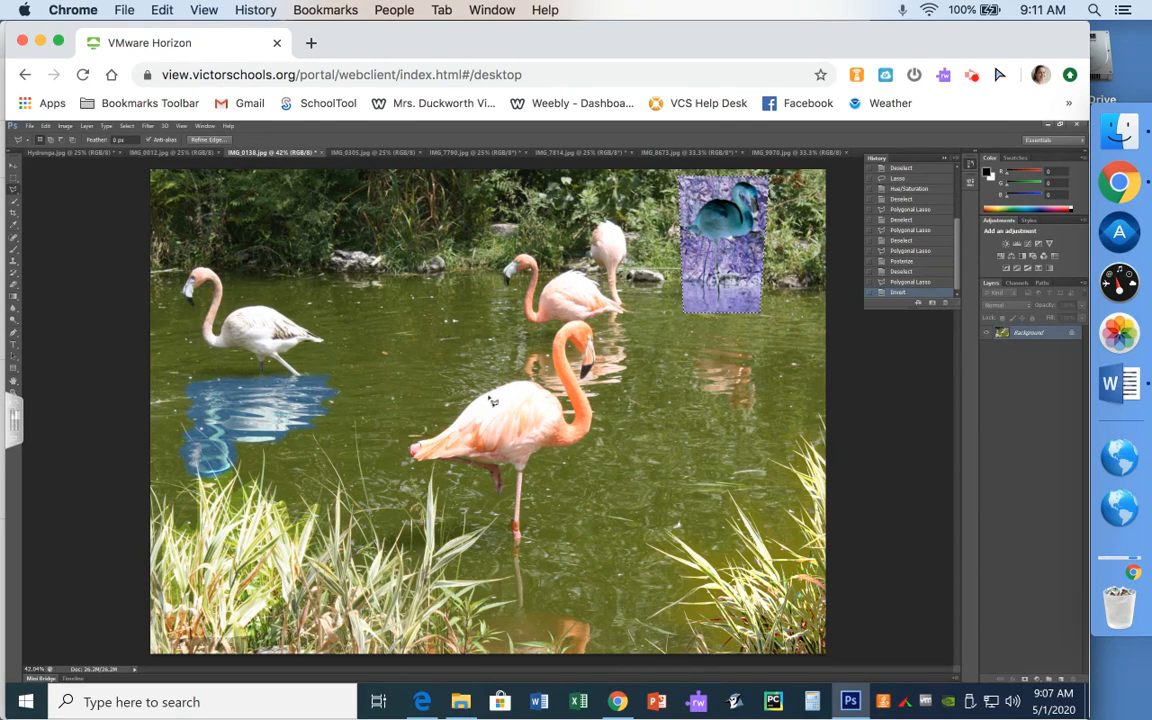
key("ctrl+d")
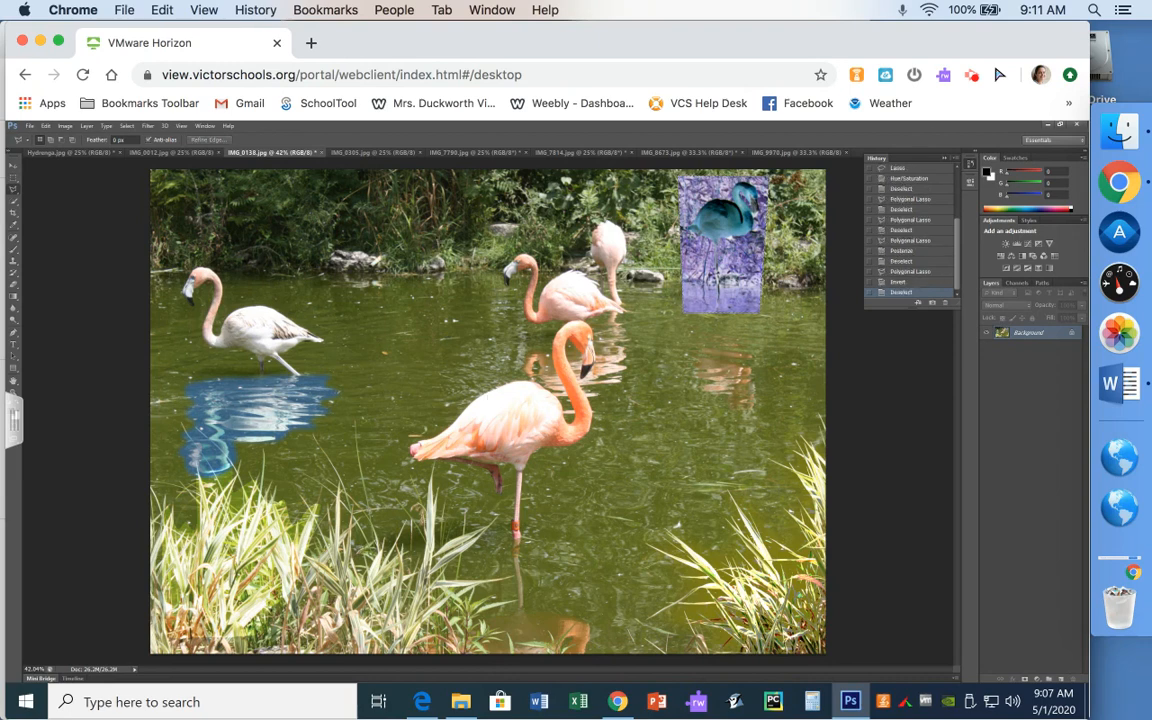
left_click(437, 239)
left_click(373, 343)
left_click(520, 433)
left_click(584, 320)
left_click(437, 240)
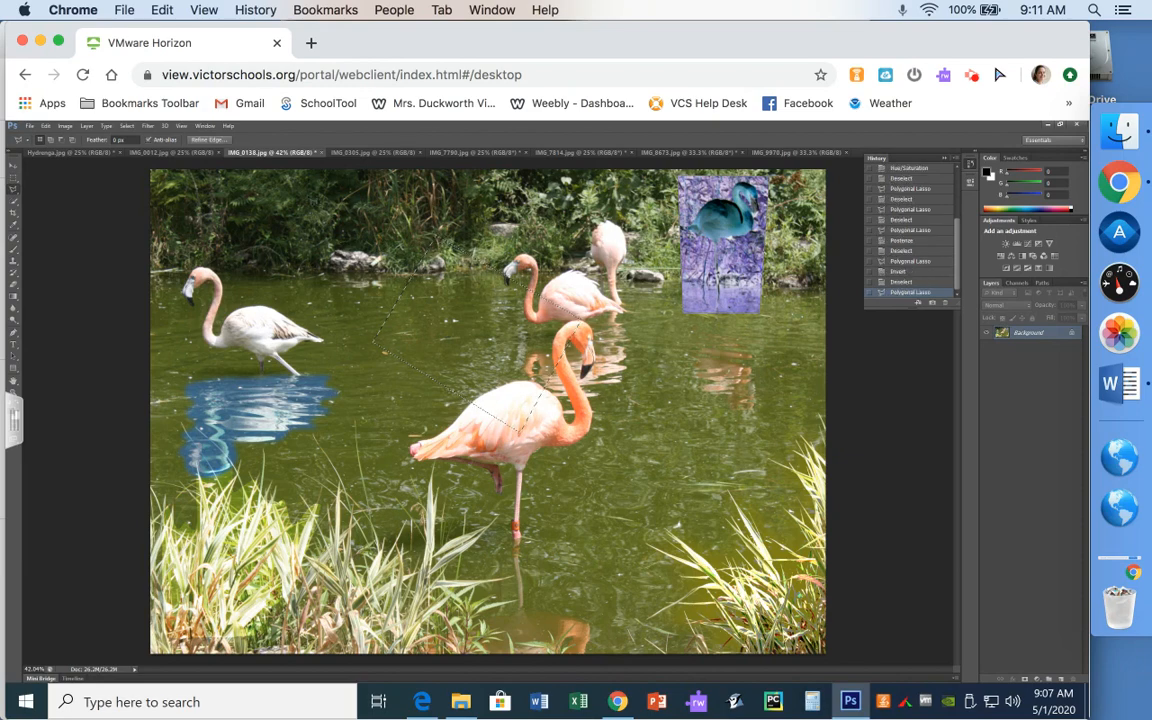
left_click(148, 126)
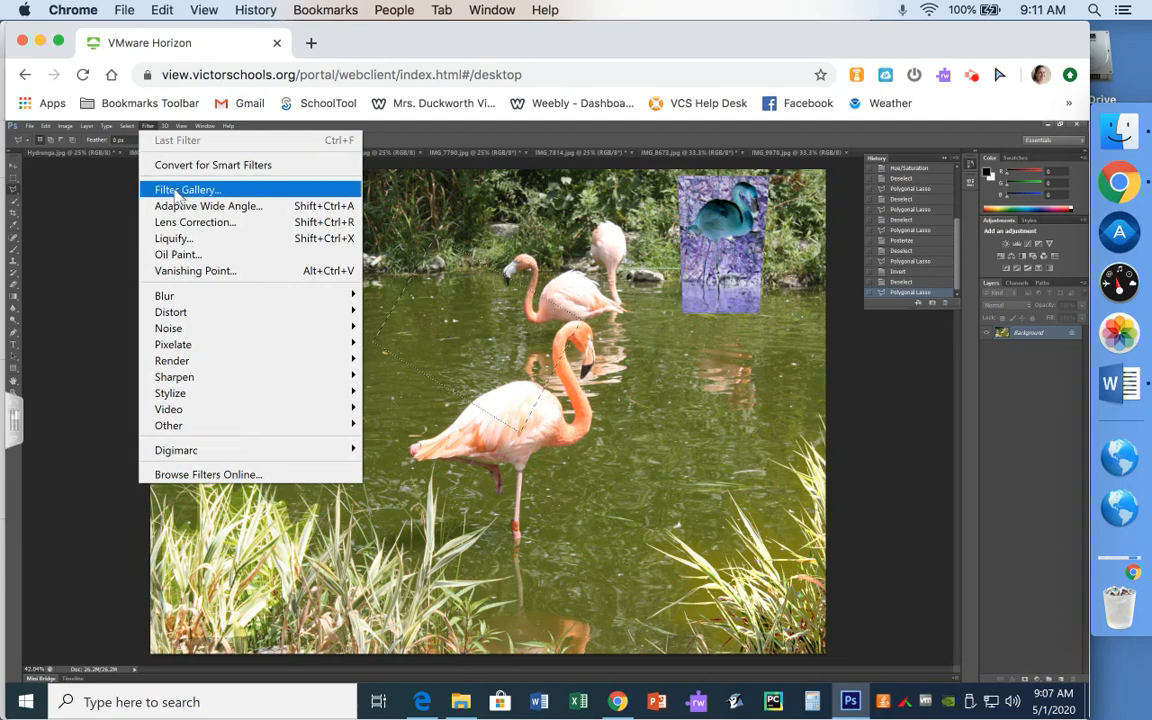
left_click(148, 126)
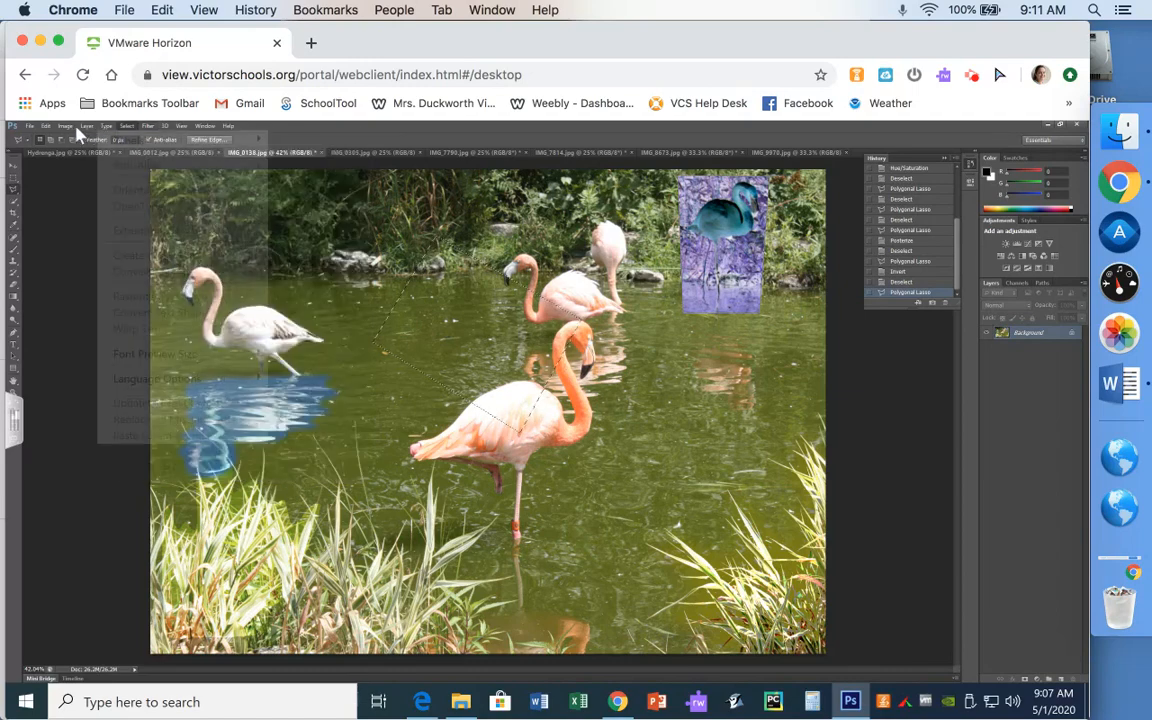
left_click(66, 127)
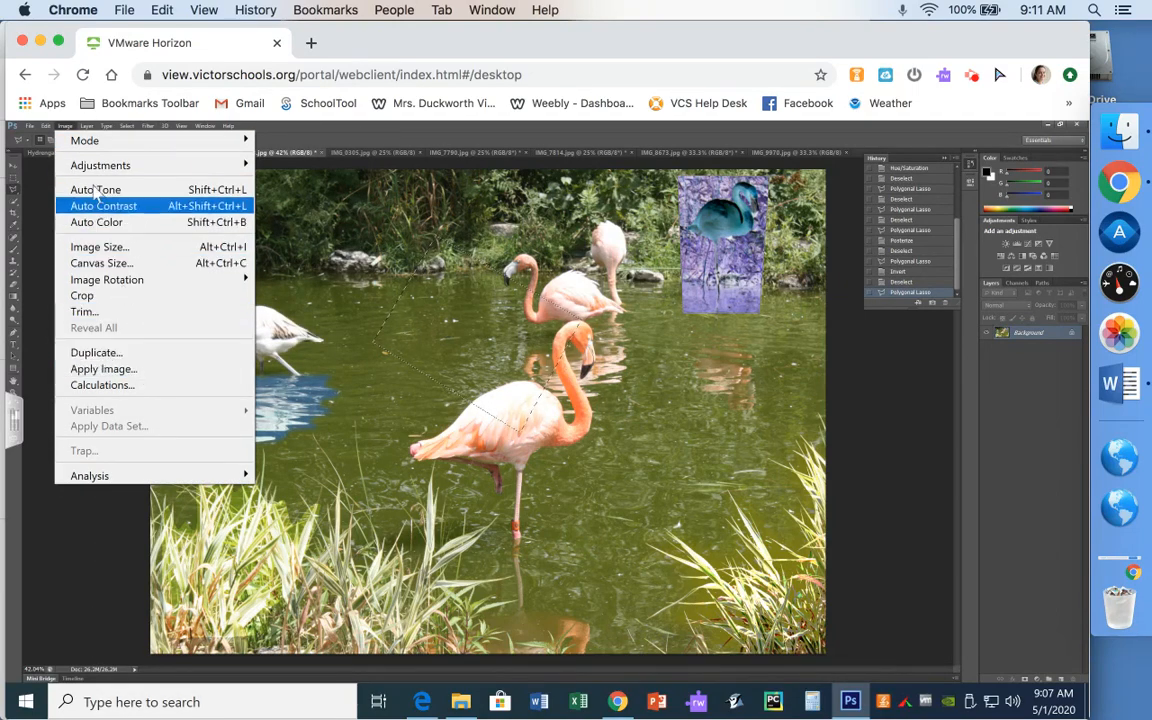
mouse_move(93, 170)
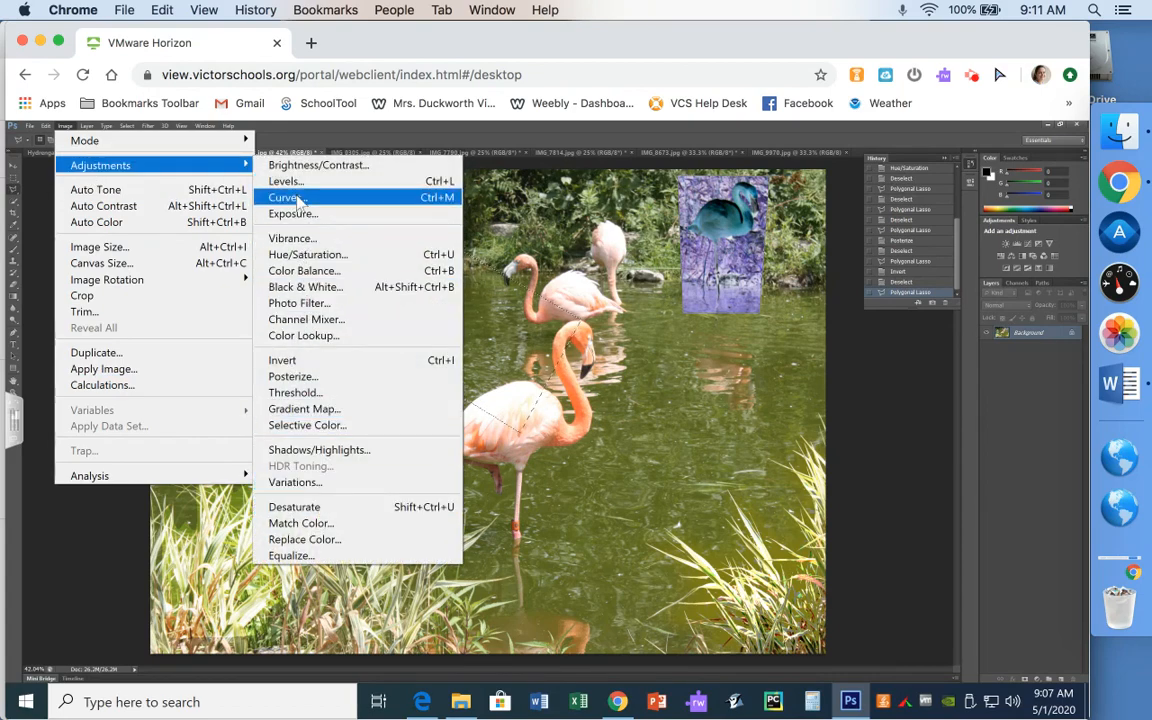
left_click(63, 128)
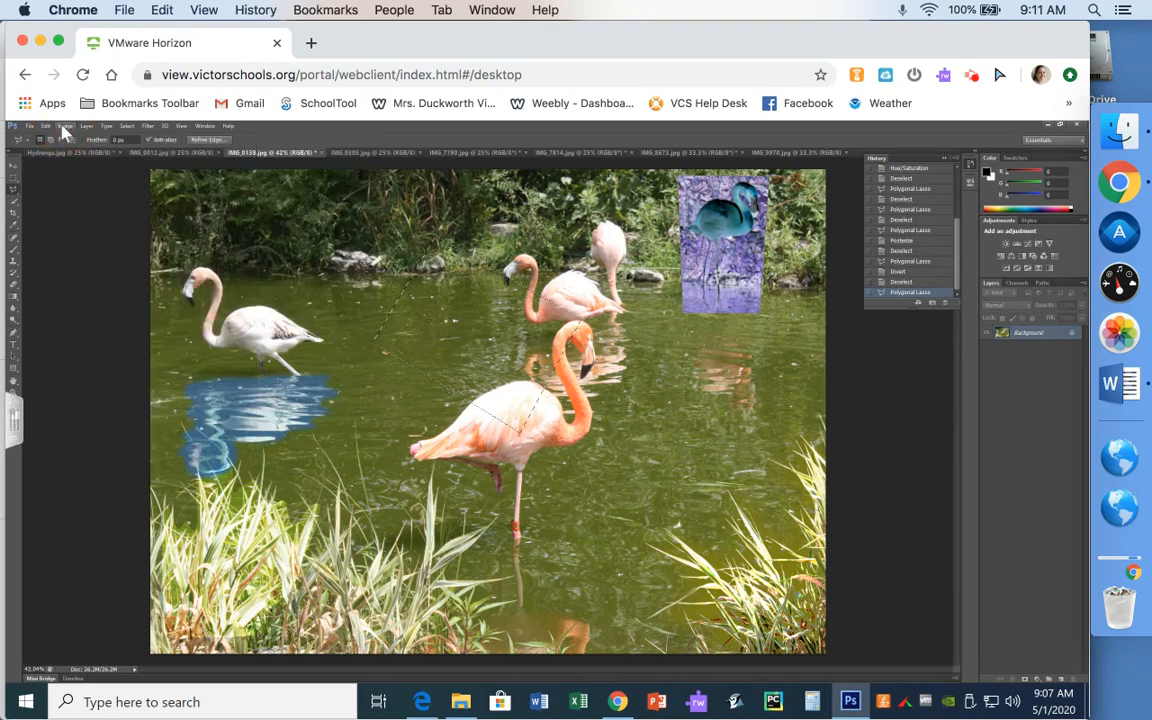
key("ctrl+d")
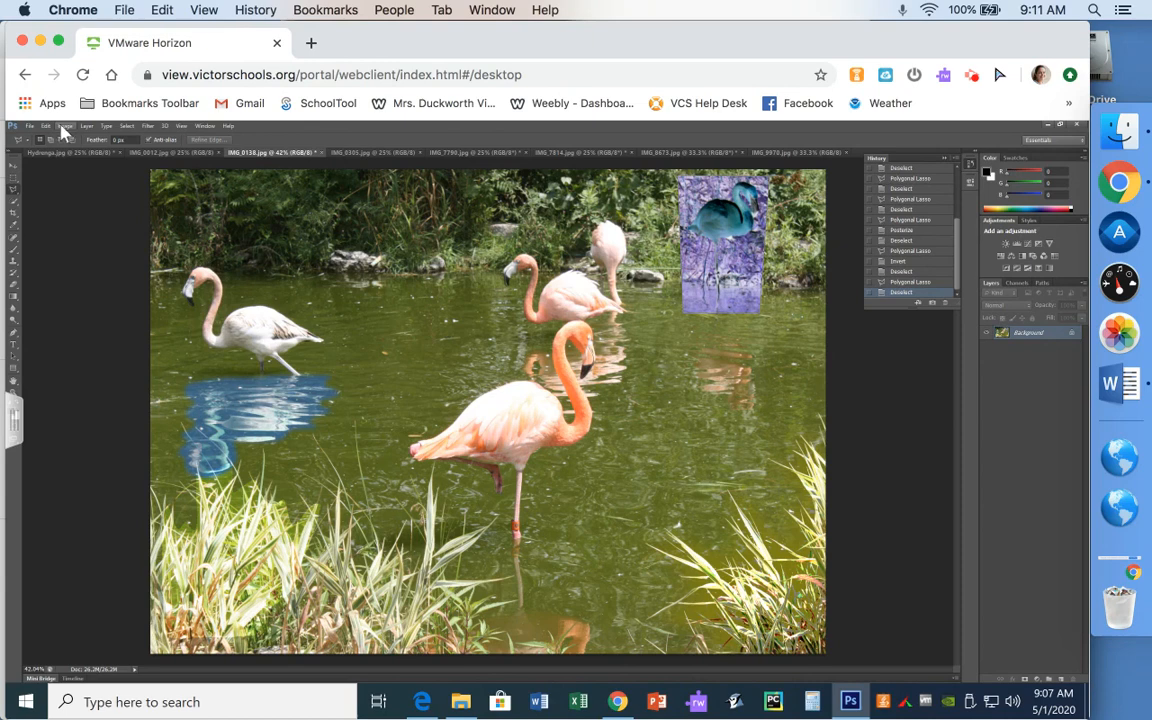
- Choose the Magnetic Lasso Tool from the lasso tool group
left_click(13, 188)
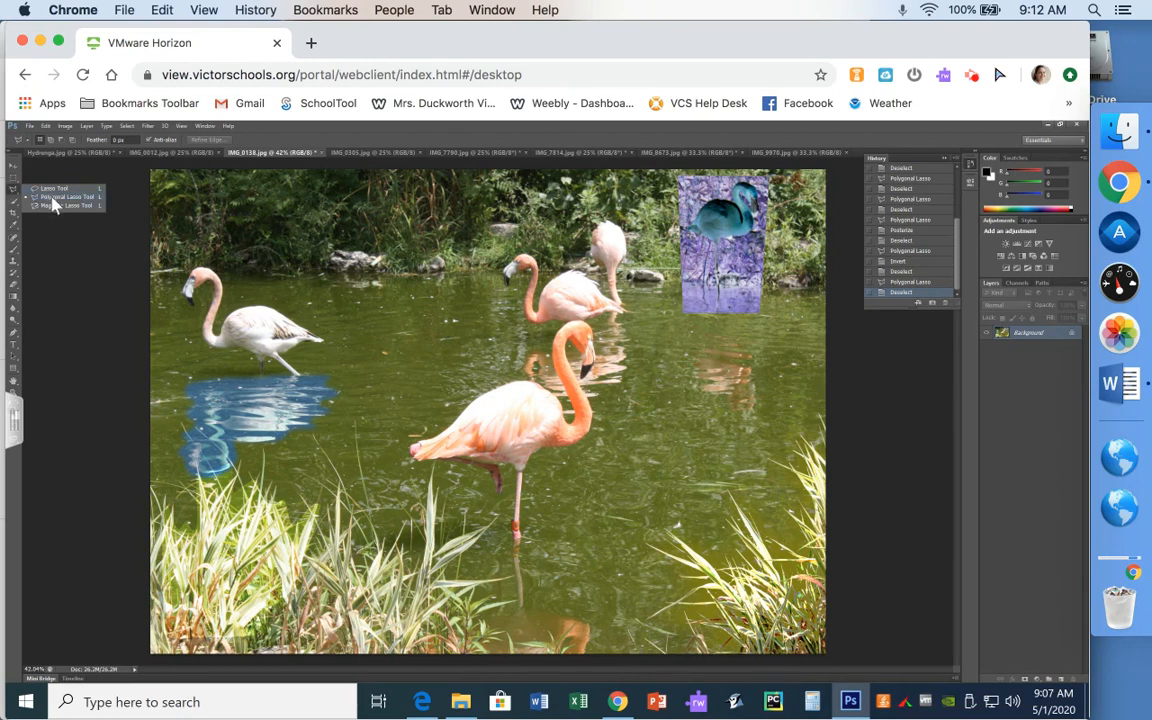
left_click(56, 206)
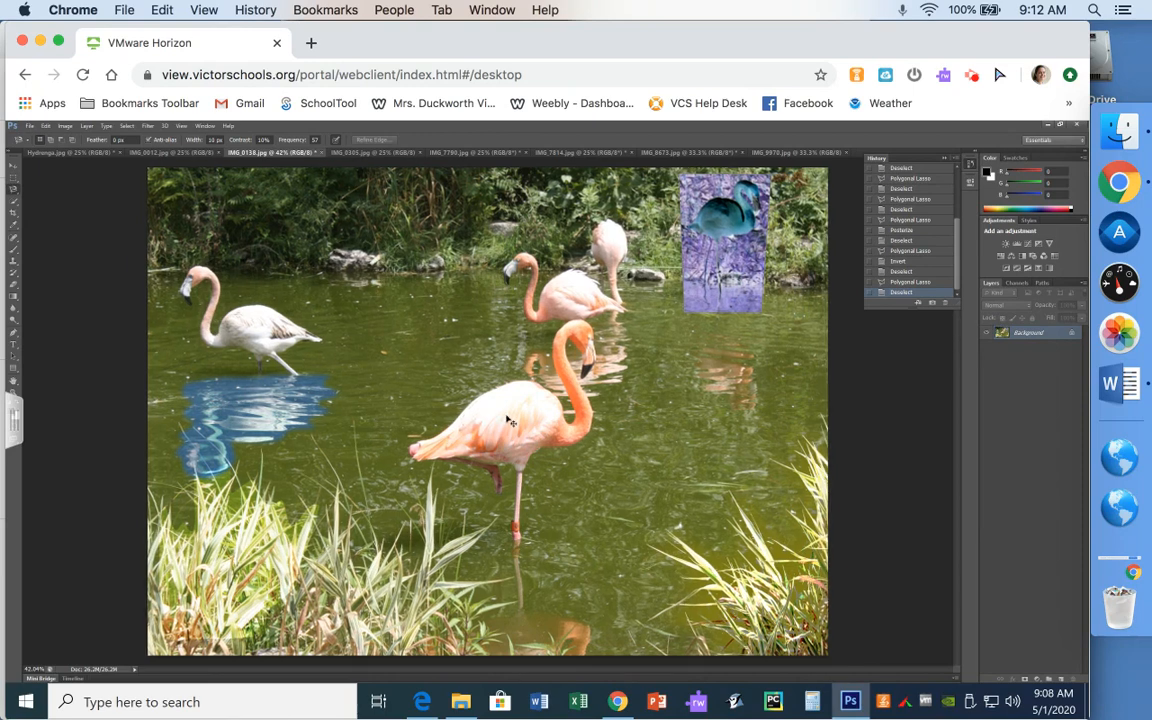
- Zoom in on the front pink flamingo to 100%, then set magnification to 95%
left_click(510, 421)
left_click(510, 421)
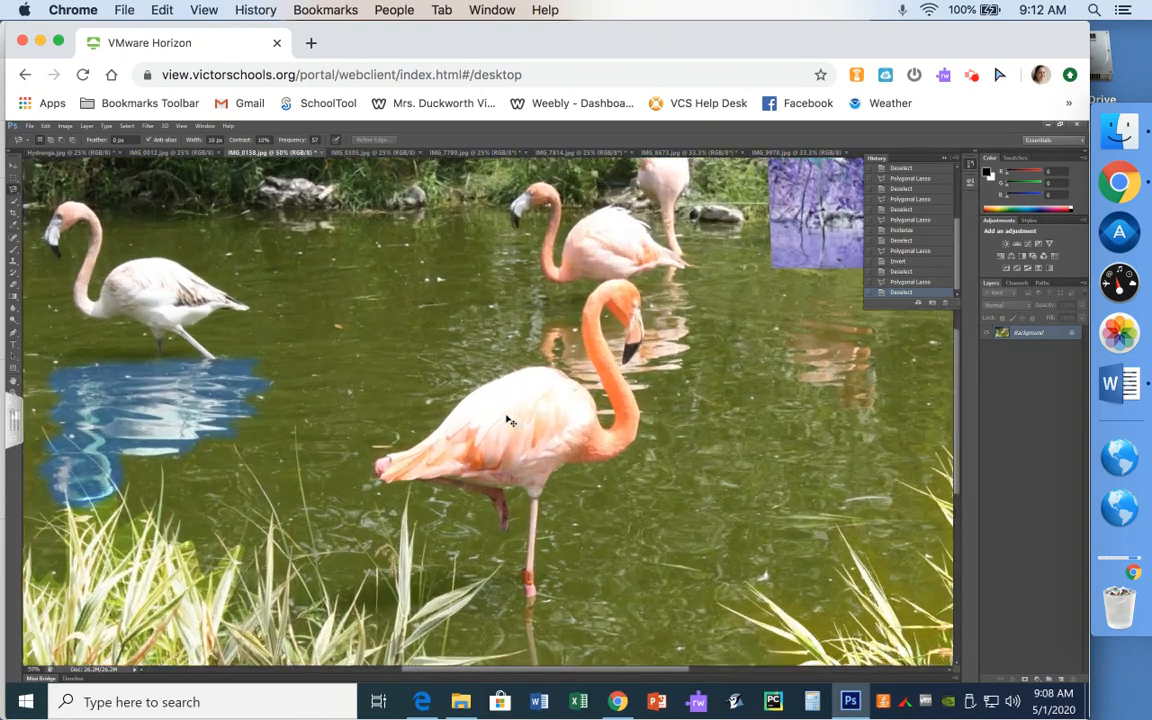
left_click(510, 421)
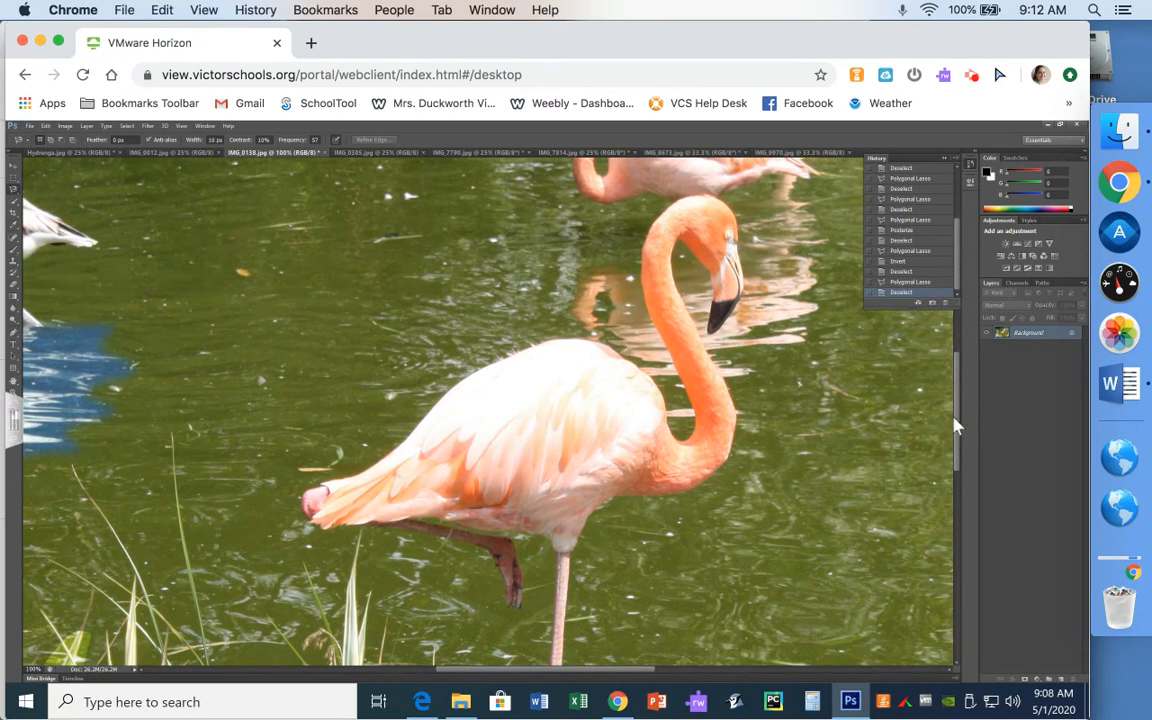
mouse_move(957, 425)
left_mouse_down()
mouse_move(957, 442)
mouse_move(957, 432)
left_mouse_up()
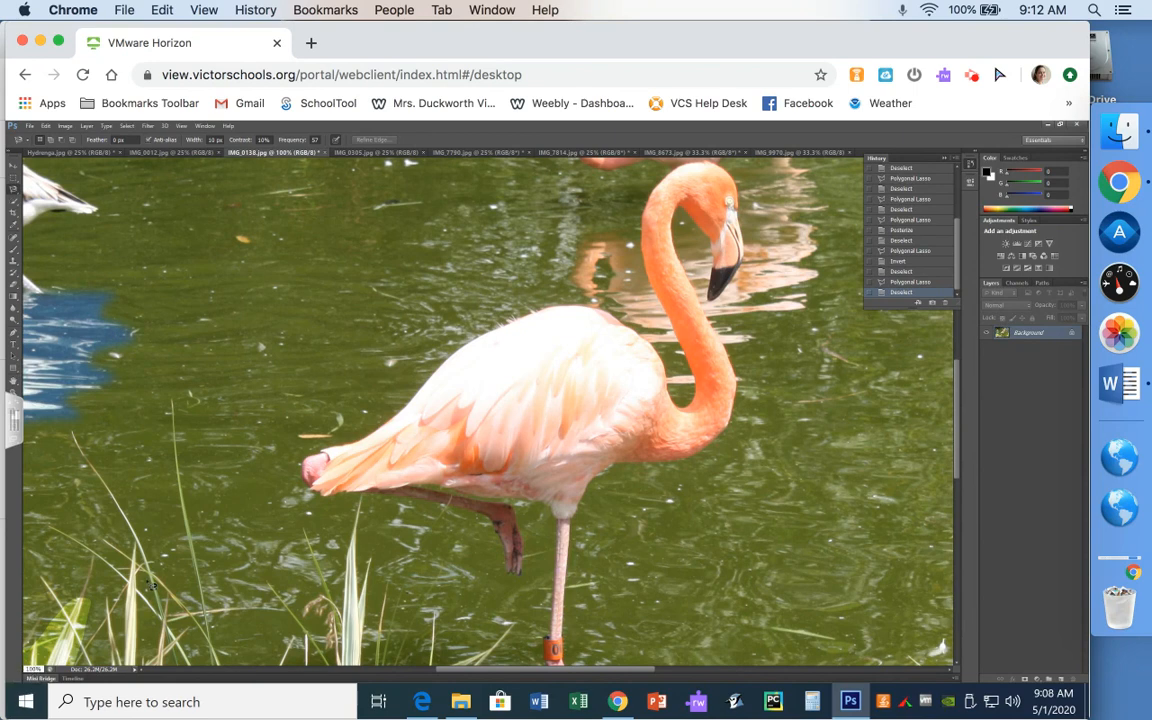
type("25")
type("5")
key("Return")
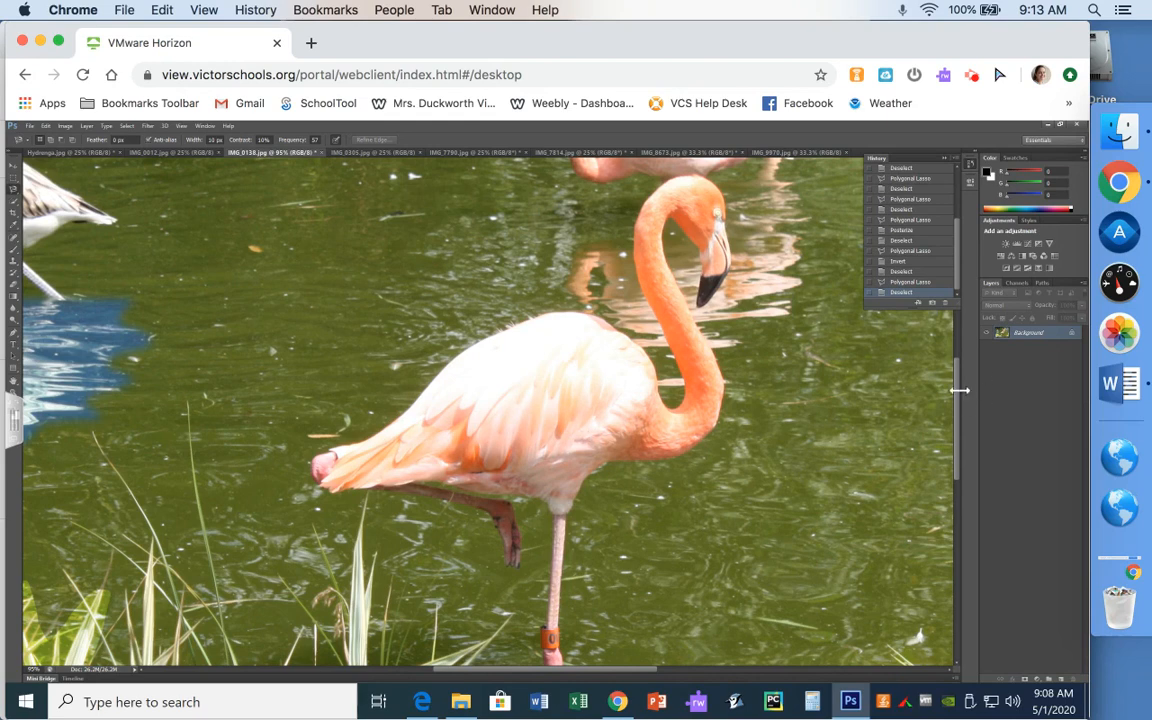
scroll(957, 402, "down", 3)
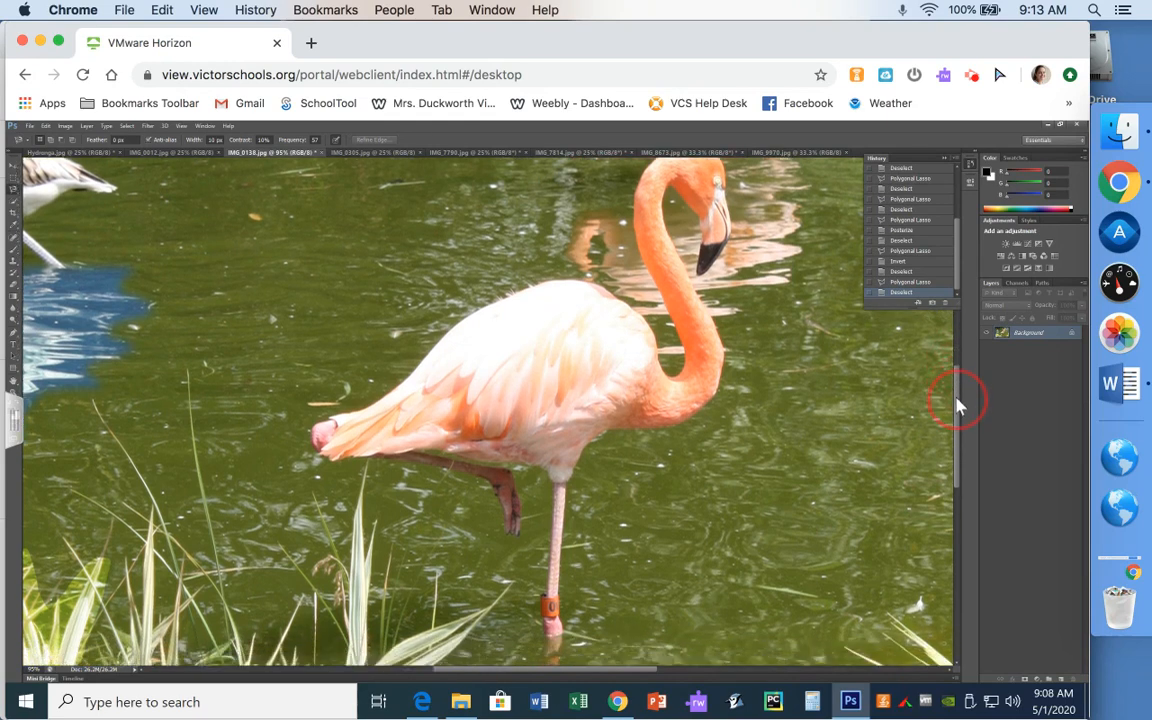
scroll(957, 402, "up", 1)
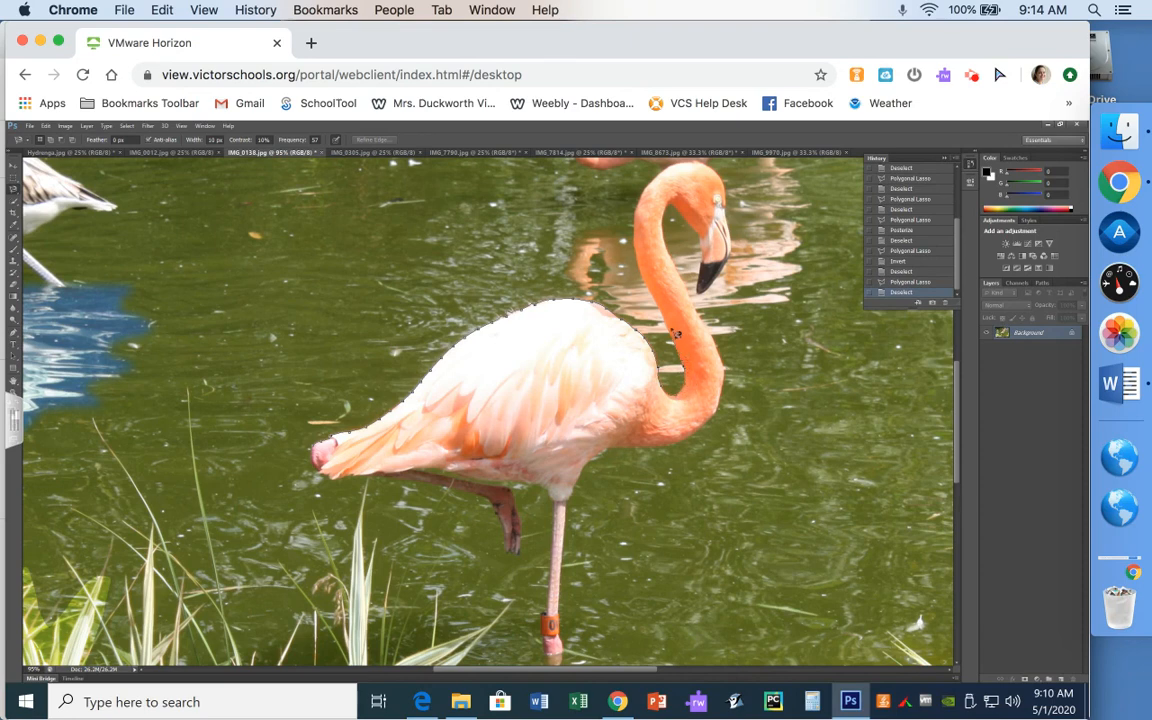
- Trace the Magnetic Lasso from the flamingo's neck past its beak and back around to the start
left_click(640, 238)
left_click(729, 266)
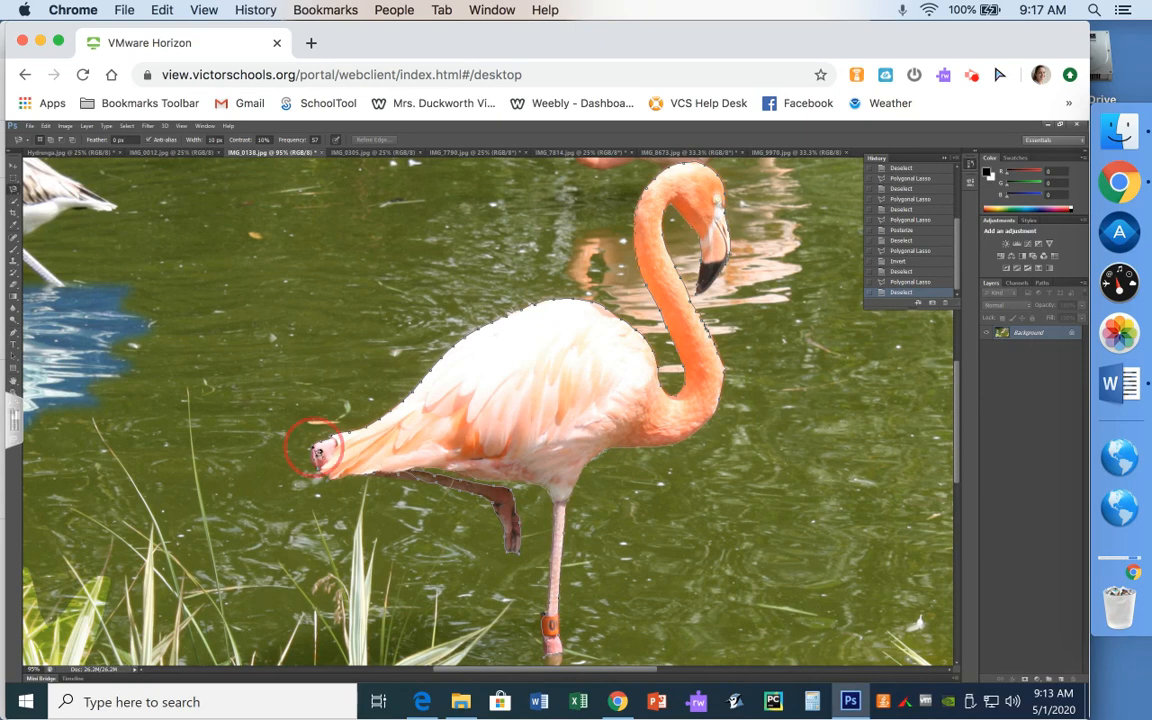
left_click(315, 452)
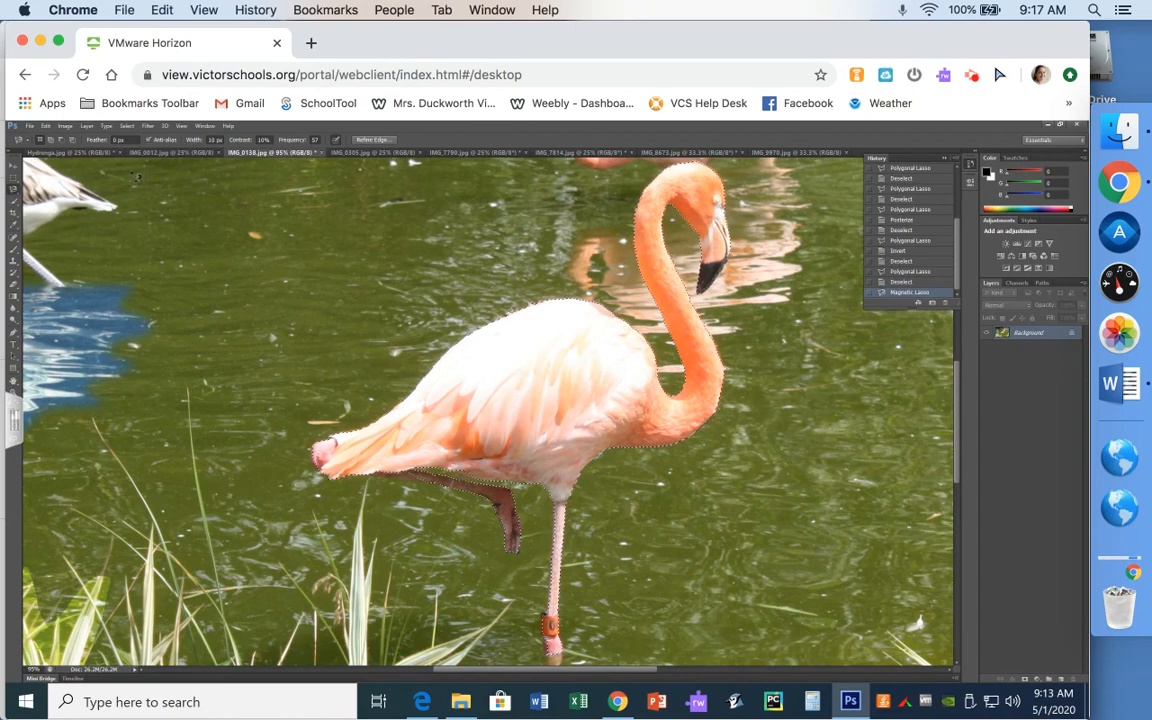
- Copy the selected front flamingo and paste it as a new Layer 1
left_click(46, 127)
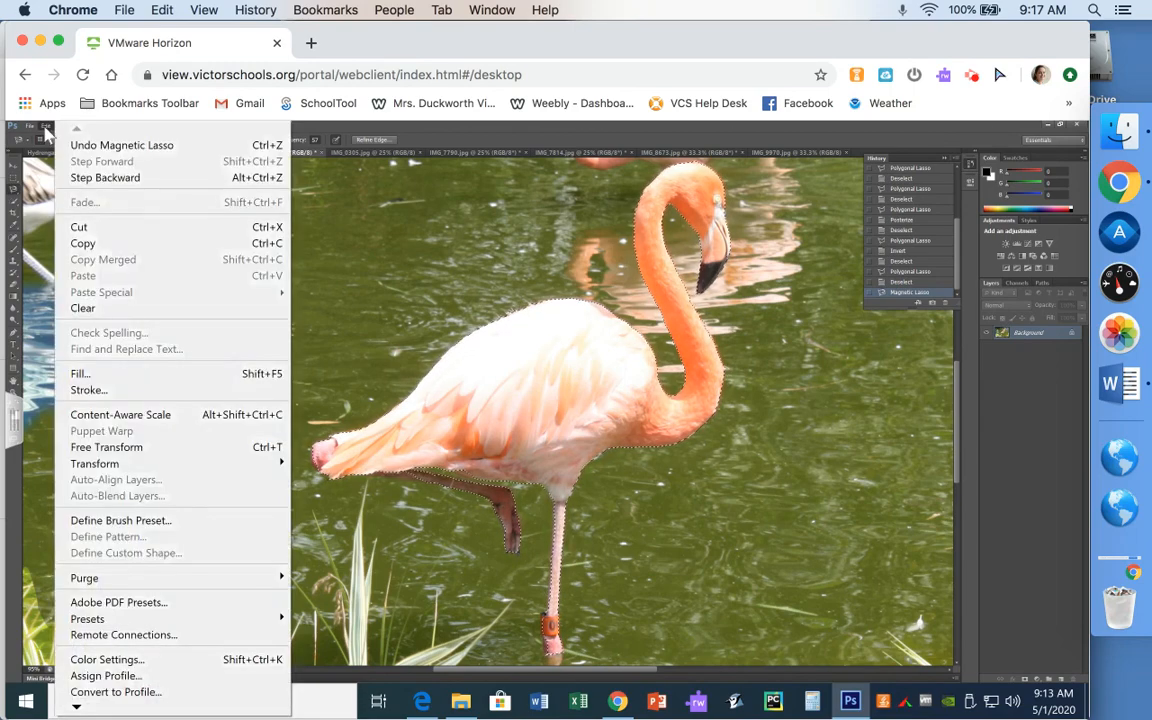
left_click(90, 245)
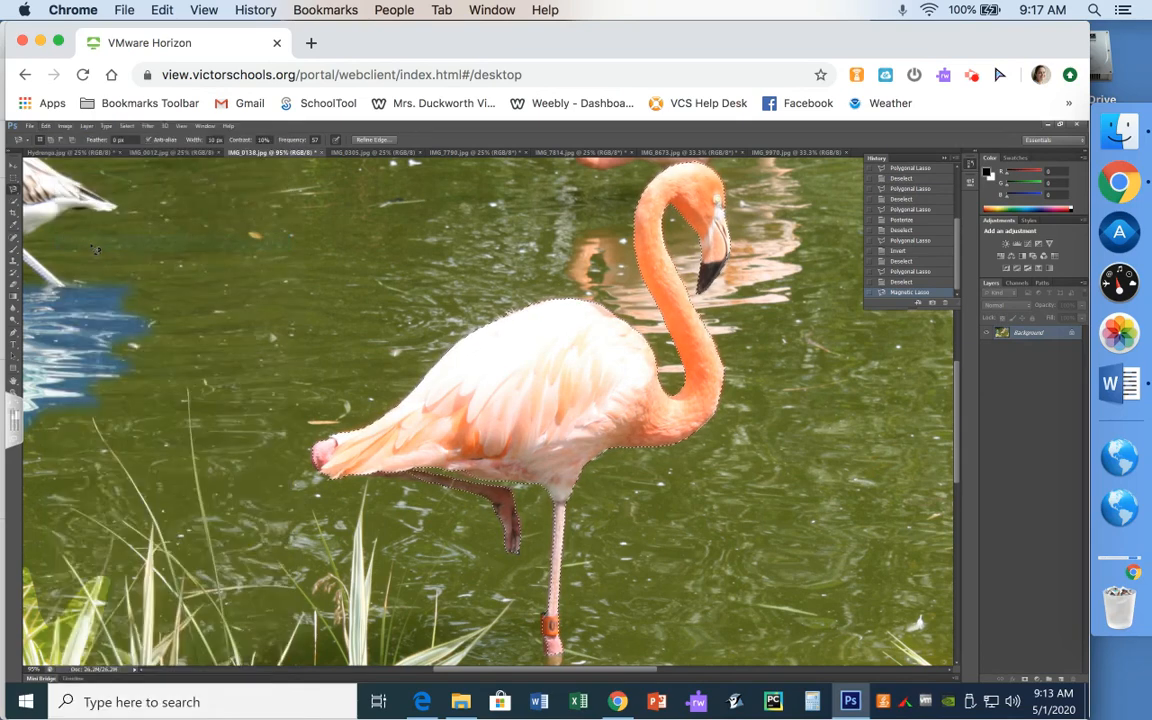
left_click(46, 128)
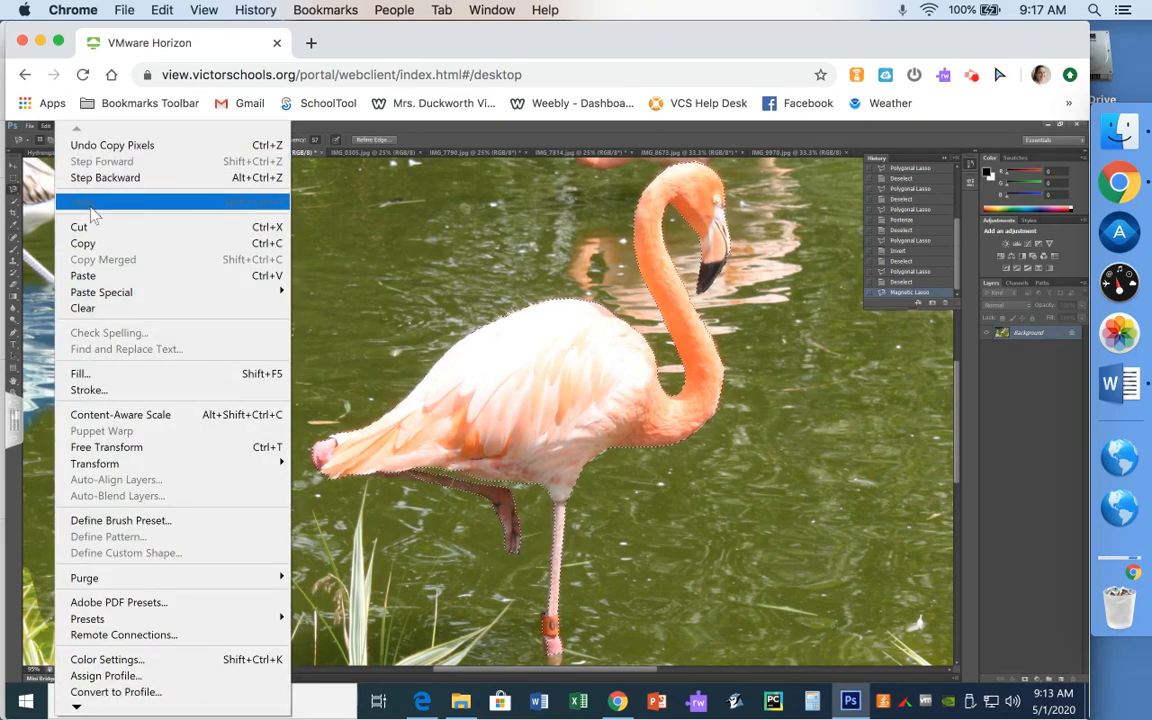
left_click(105, 280)
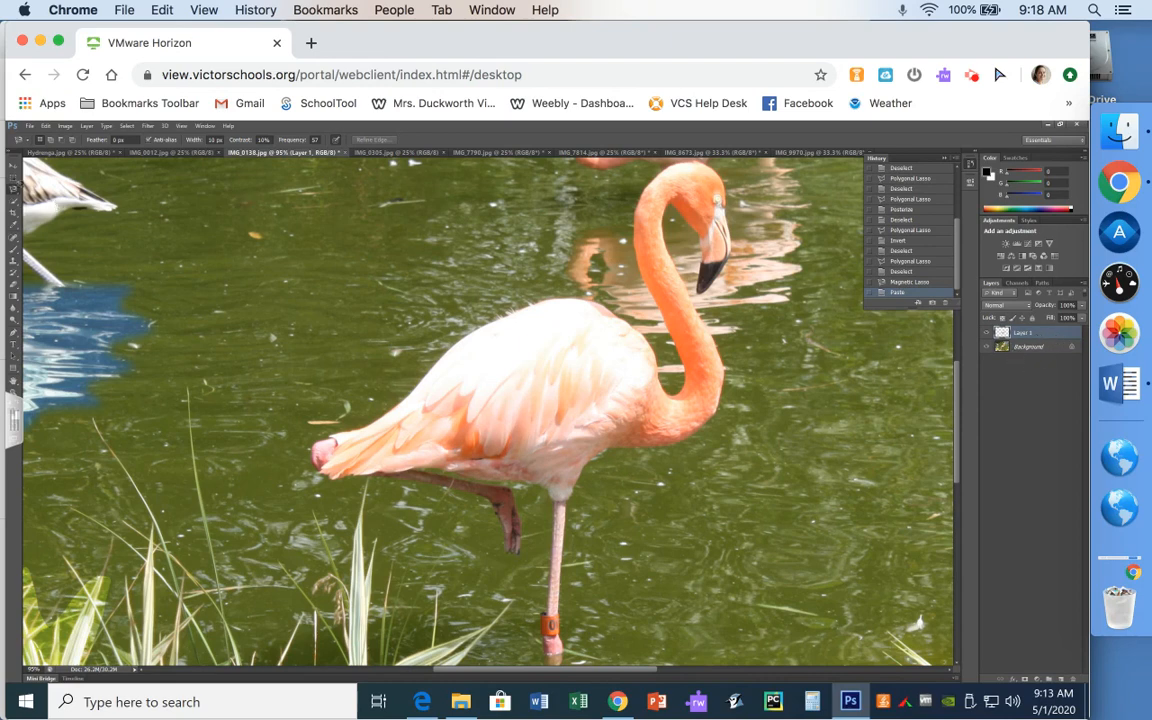
- Drag the Layer 1 flamingo copy into the pond just right of the original flamingo
left_click(14, 170)
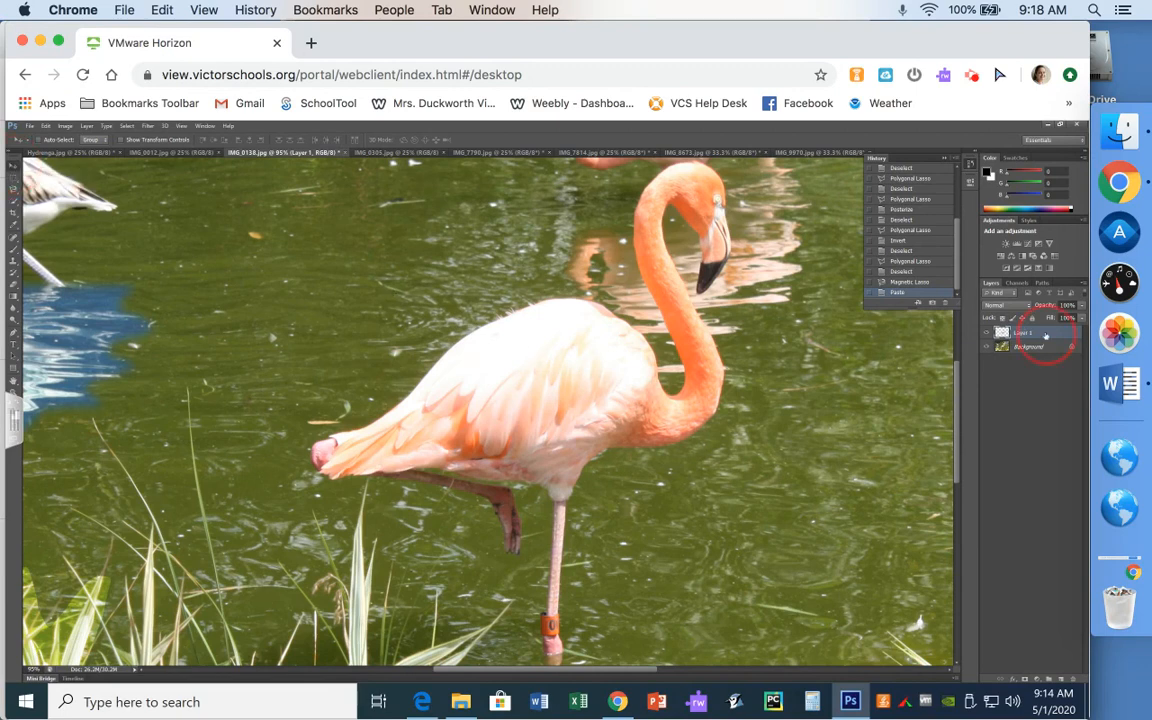
left_click_drag(505, 393, 323, 387)
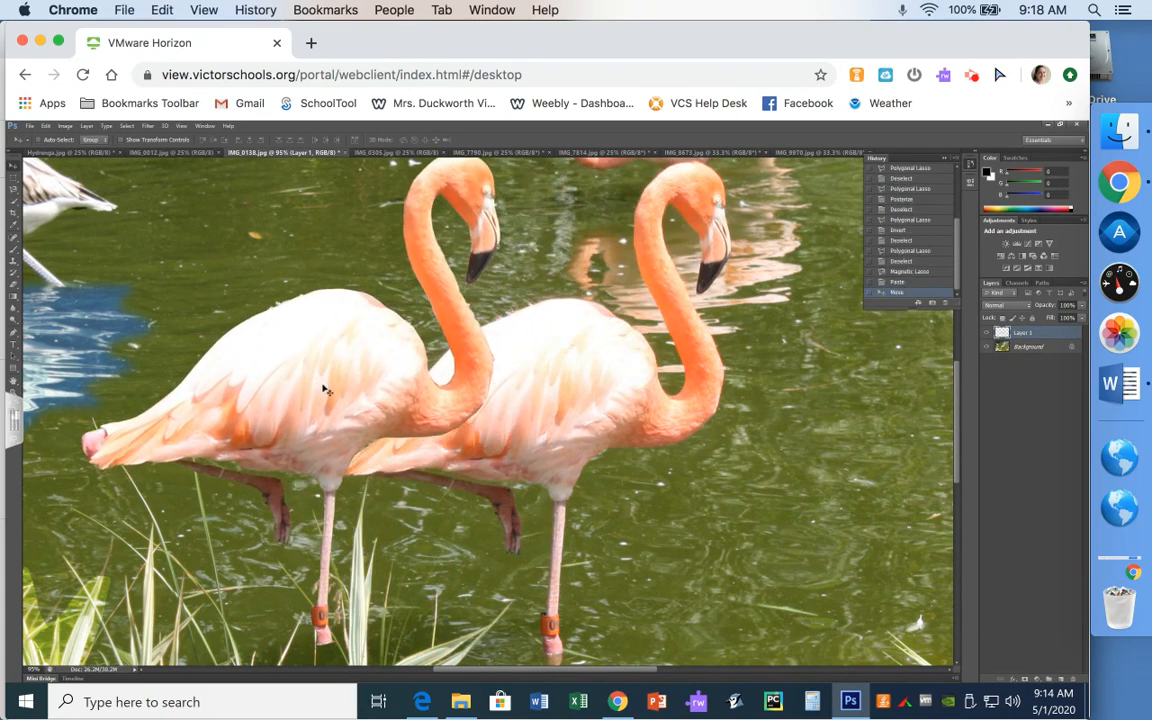
key("ctrl+0")
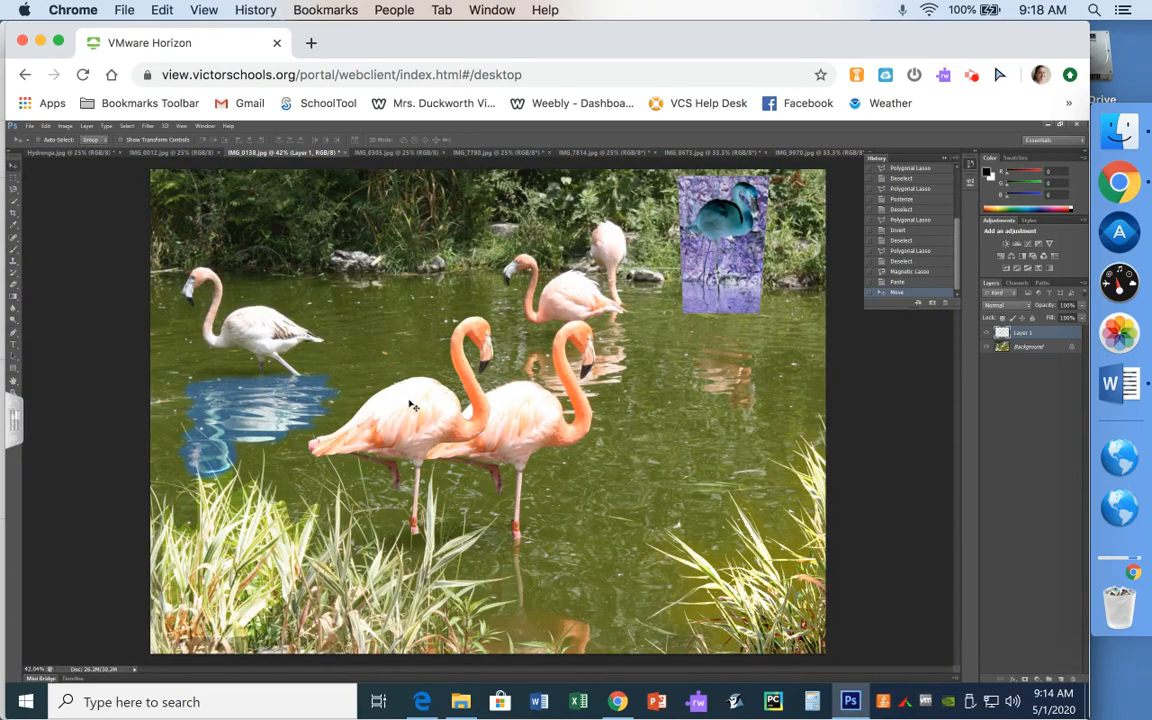
left_click_drag(413, 400, 648, 446)
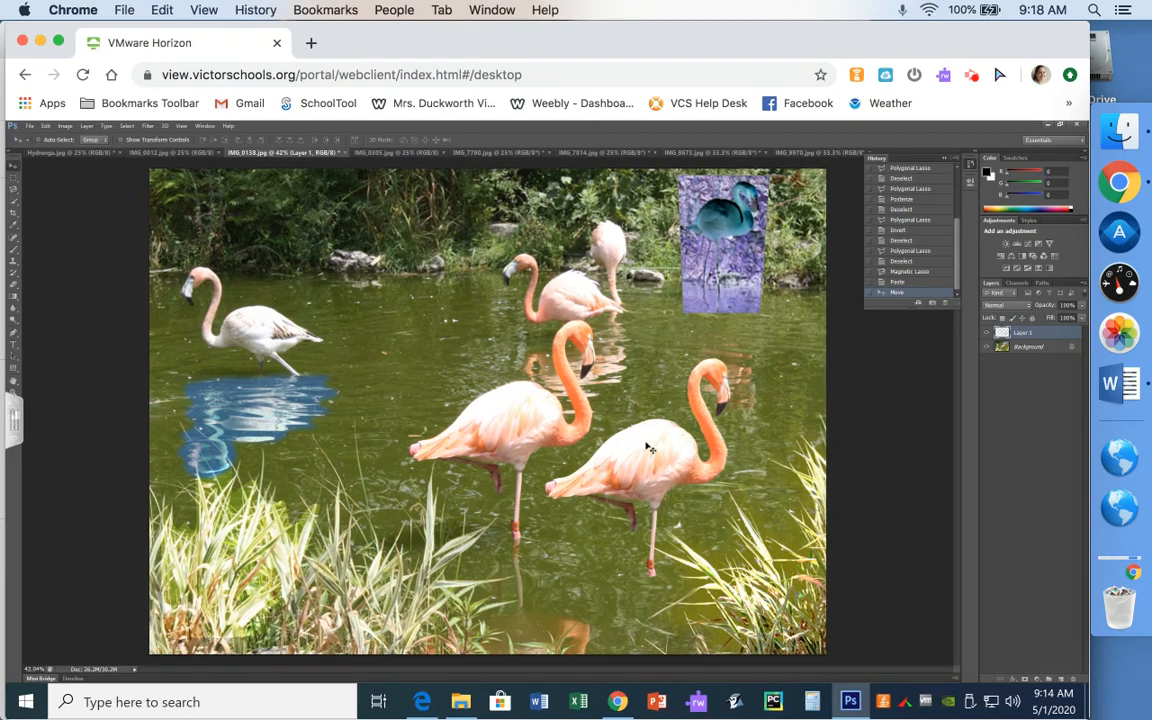
scroll(648, 447, "up", 4)
scroll(648, 447, "up", 4)
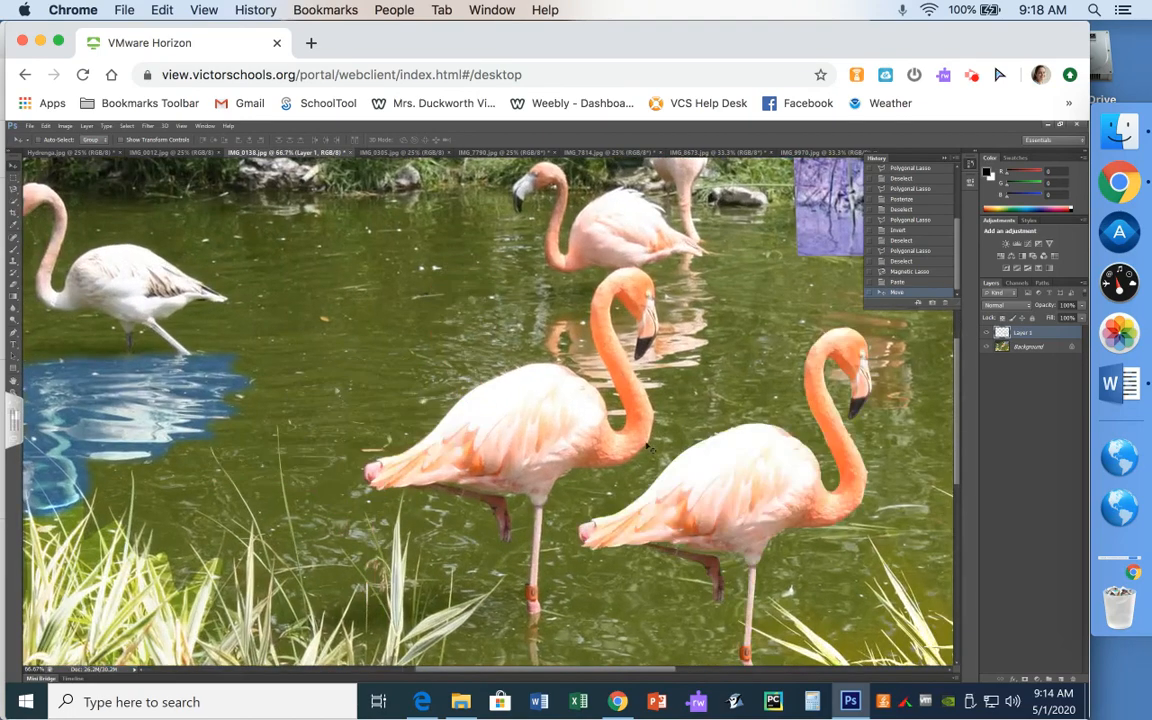
scroll(648, 447, "up", 2)
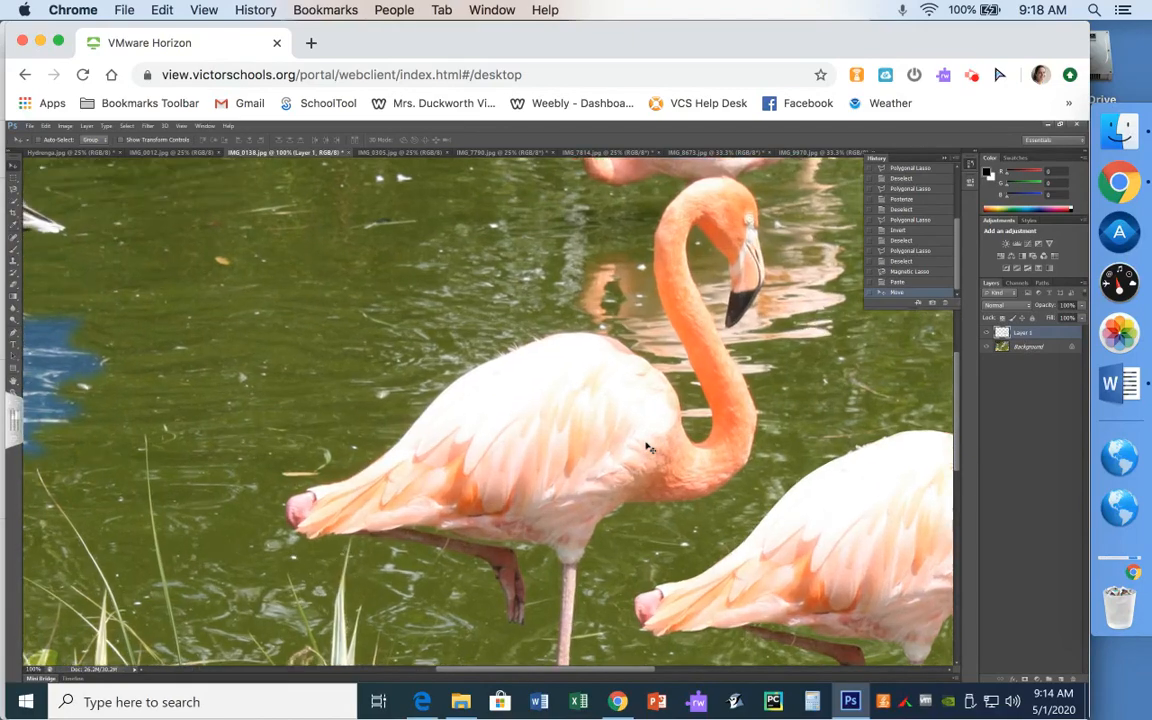
left_click_drag(580, 680, 725, 686)
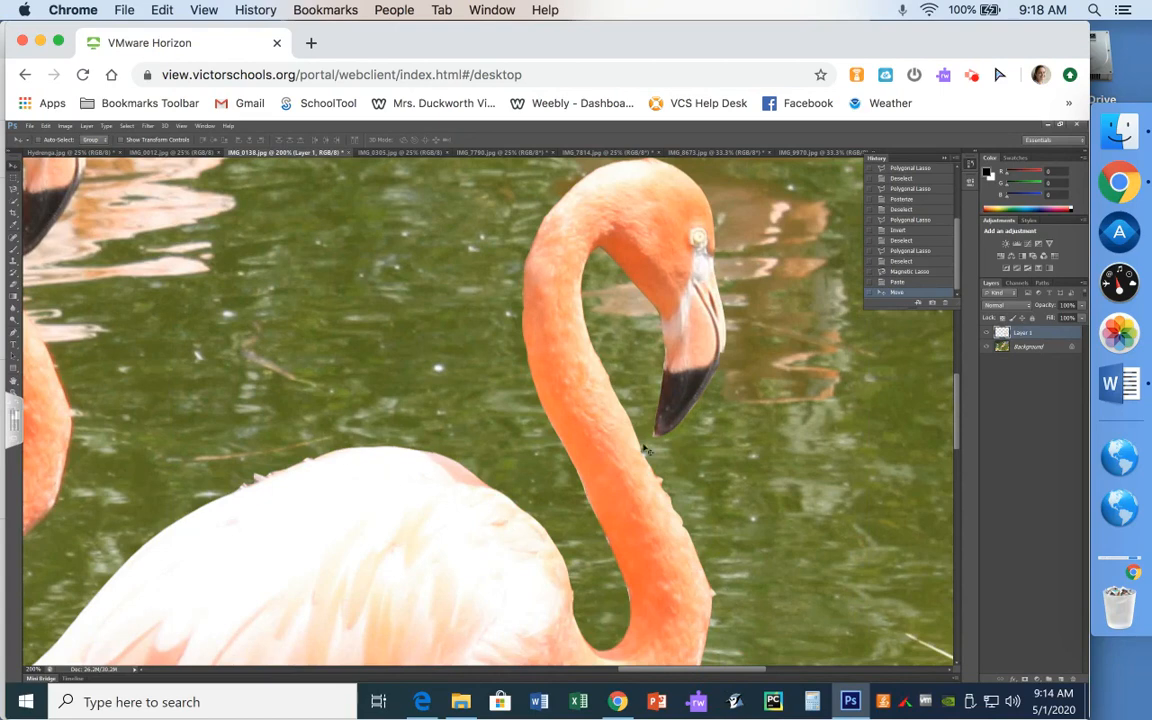
key("ctrl+minus")
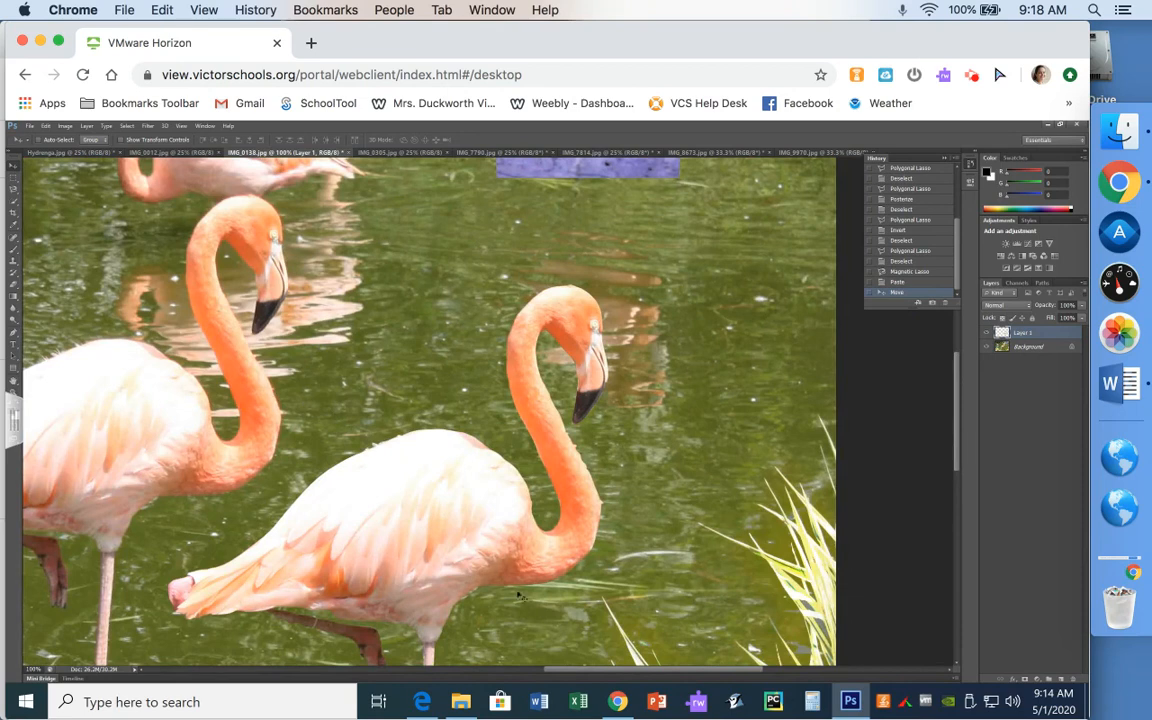
left_click(484, 670)
left_click_drag(484, 680, 476, 681)
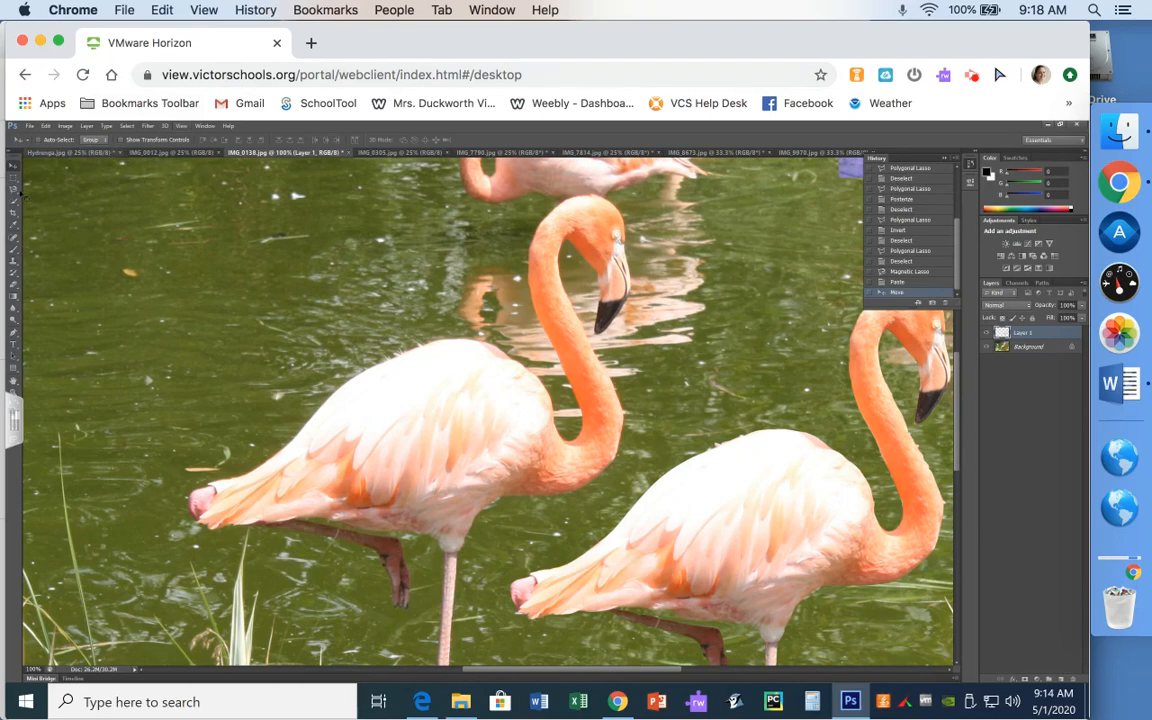
- Choose the Magnetic Lasso tool and set its Feather to 5 px
left_click(13, 188)
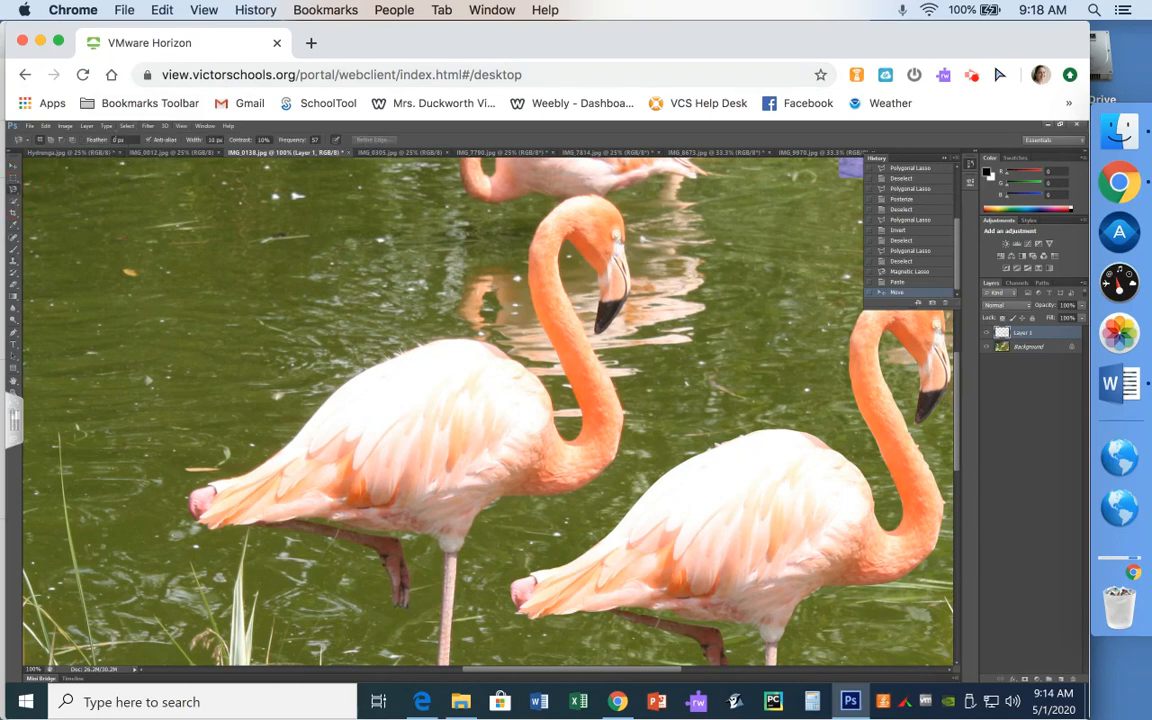
left_click(112, 140)
left_click_drag(112, 141, 107, 144)
type("5")
- Trace around the left front flamingo until the outline closes into a selection
left_click(205, 492)
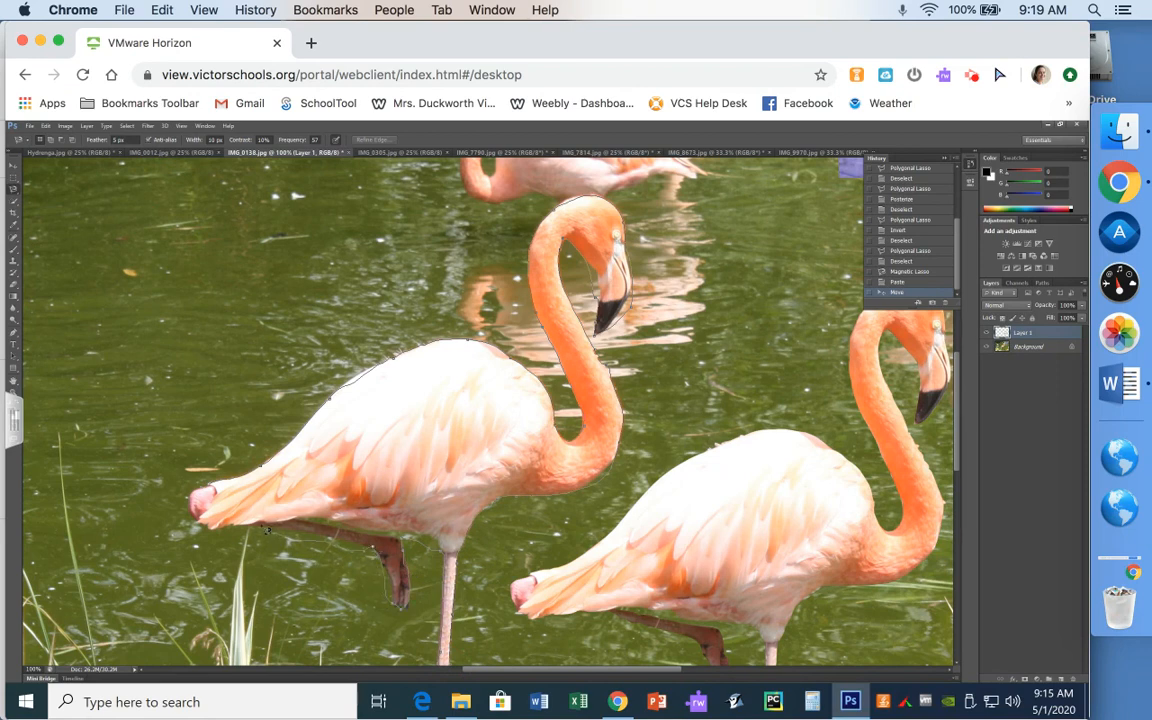
left_click(245, 528)
left_click(205, 493)
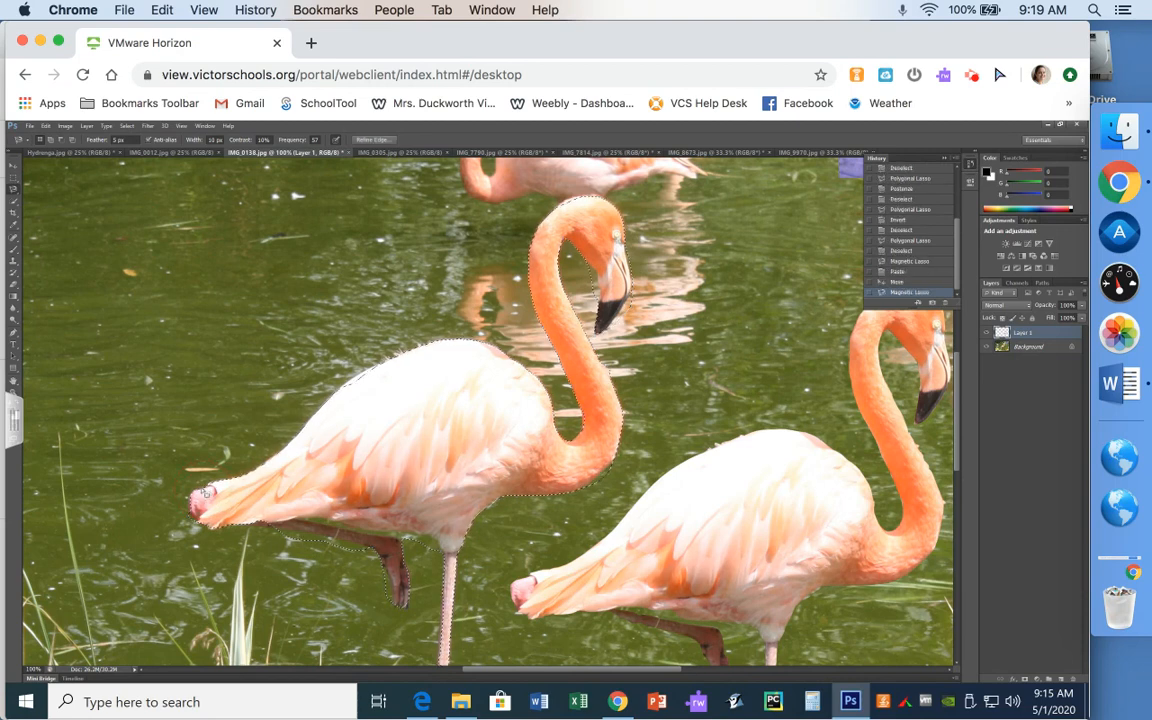
- Try copying from Layer 1, dismiss the empty-area error, and target the Background layer
left_click(45, 126)
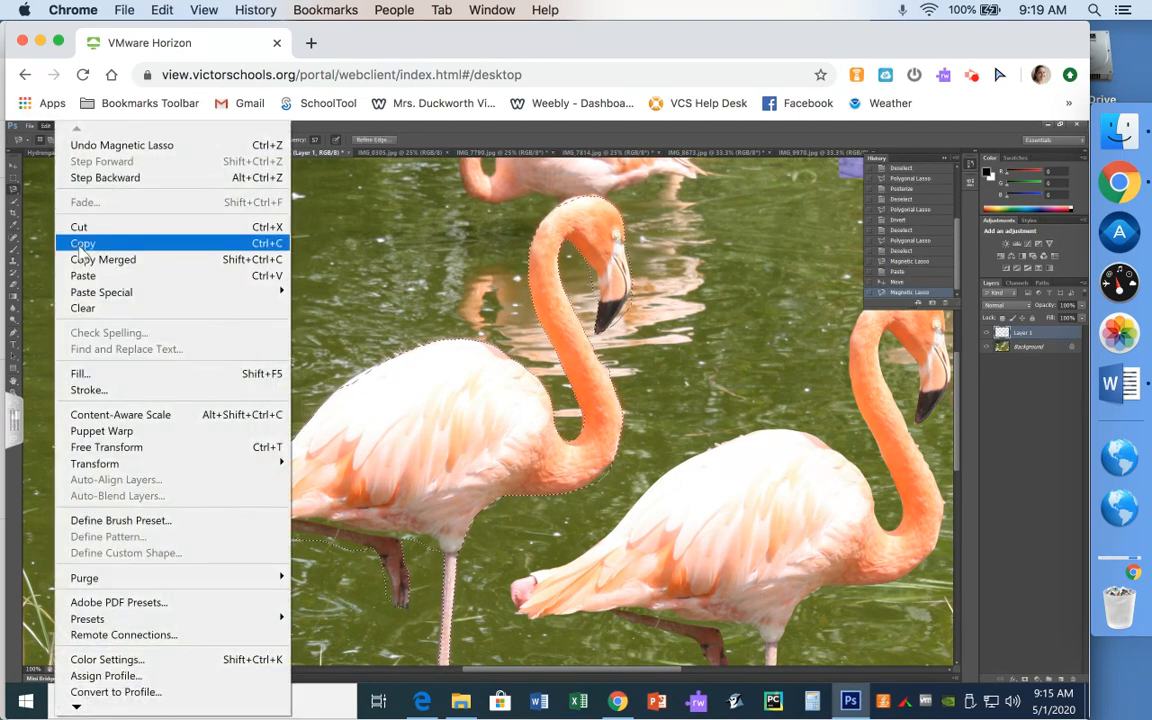
left_click(82, 250)
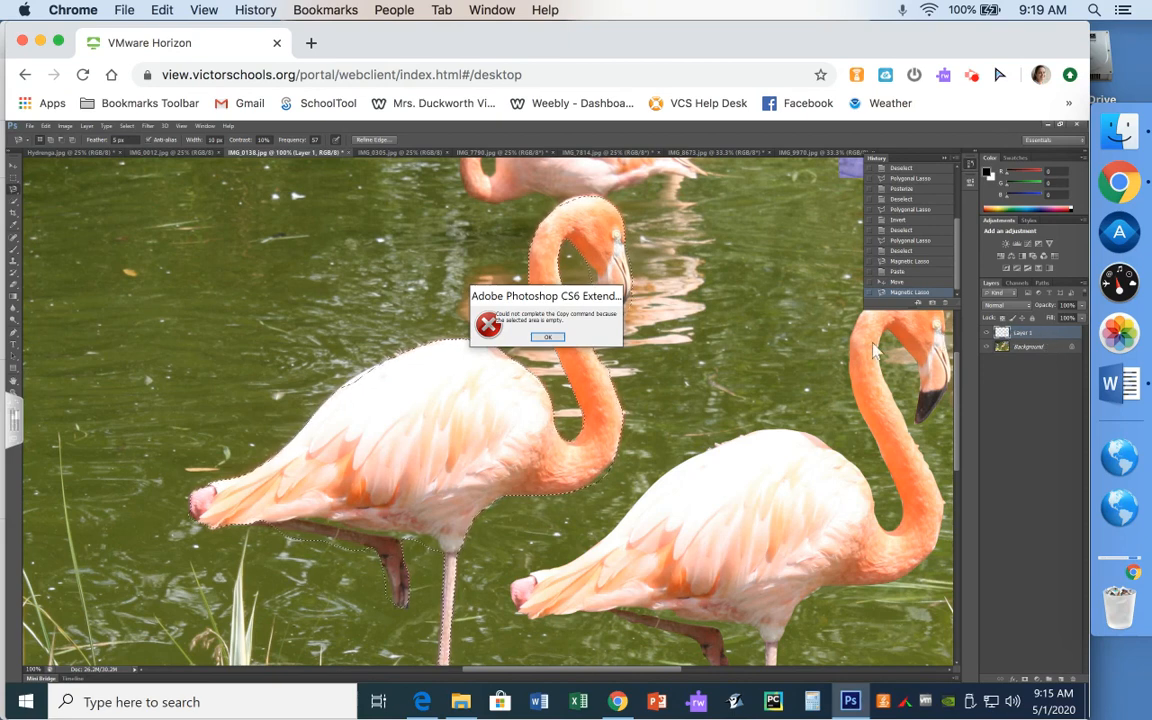
left_click(549, 339)
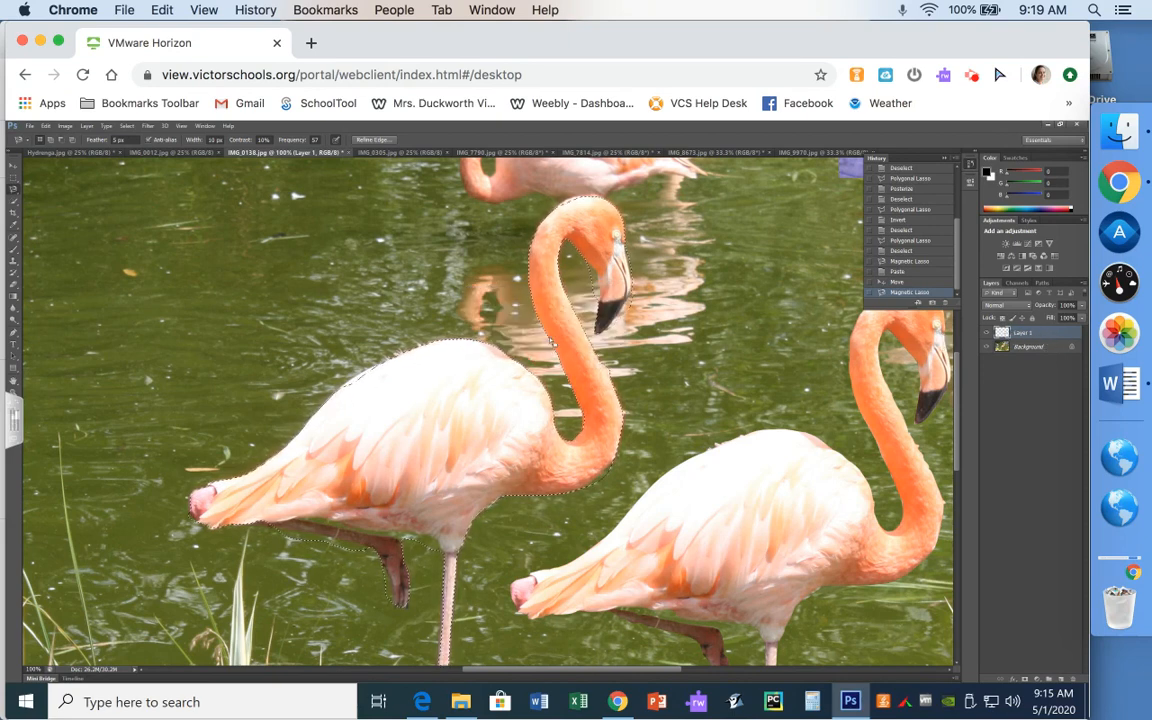
left_click(1045, 347)
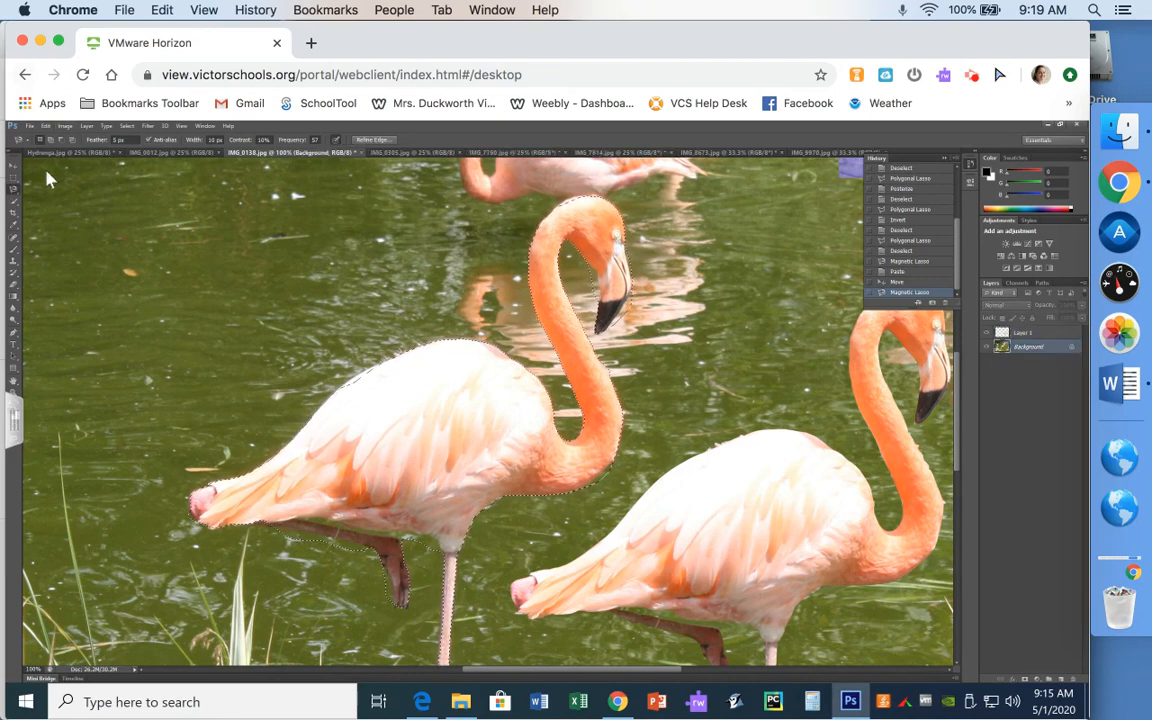
- Copy the left flamingo from Background, paste it as Layer 2, then select Layer 1
left_click(46, 127)
left_click(90, 244)
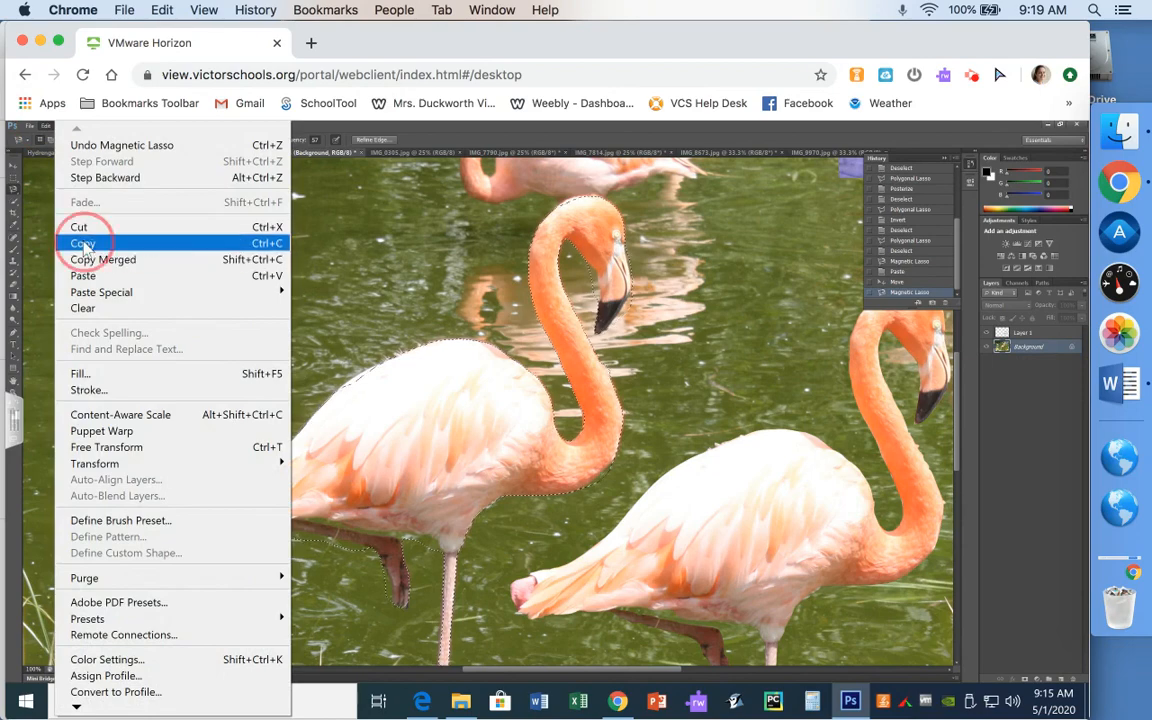
left_click(42, 126)
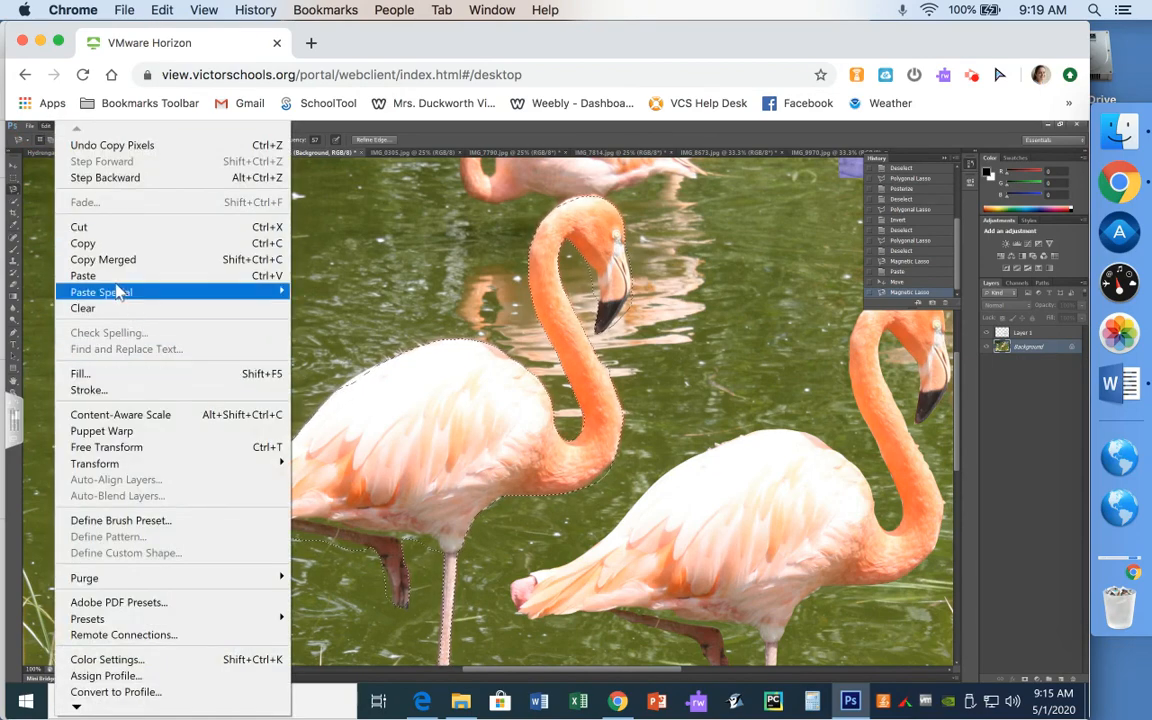
left_click(100, 276)
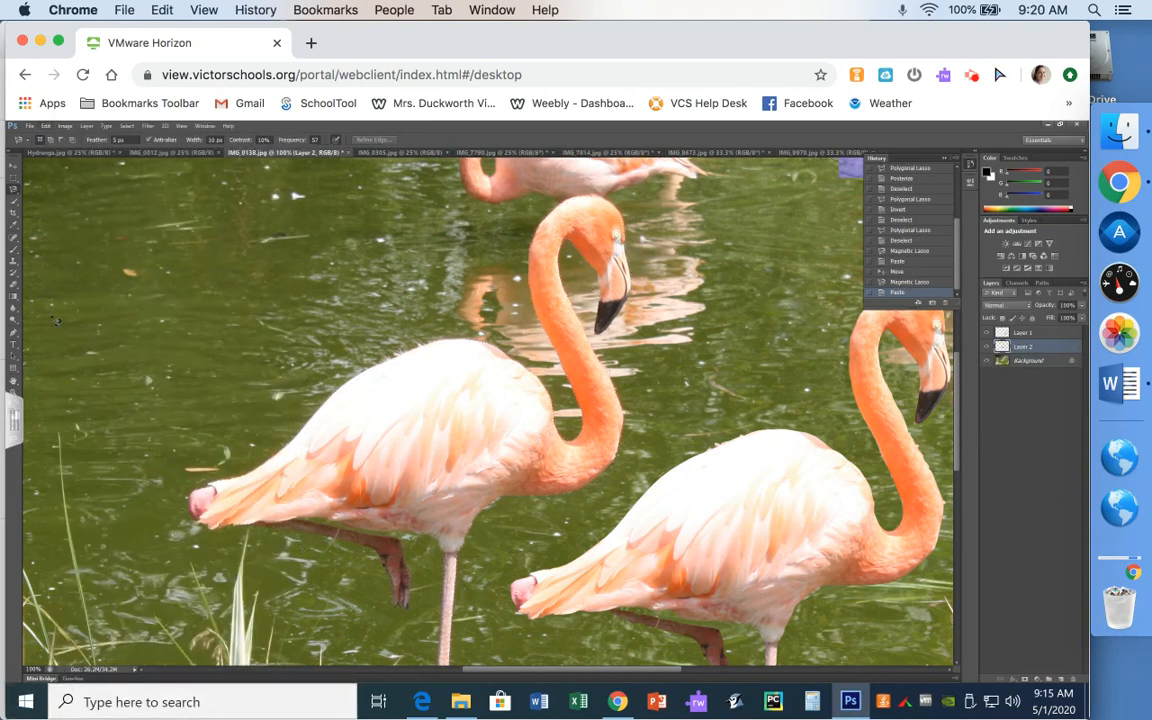
left_click(1045, 334)
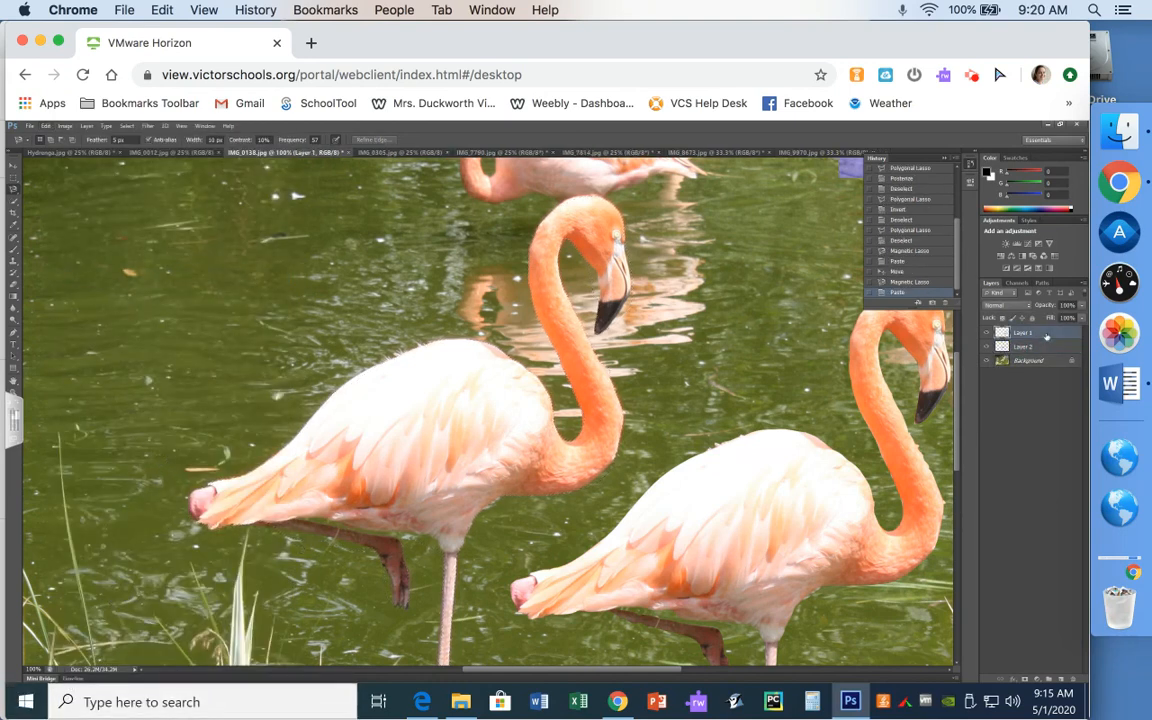
- Nudge the right flamingo copy, then move the Layer 2 flamingo between the other two
left_click(13, 165)
left_click(418, 425)
left_click_drag(418, 425, 396, 384)
left_click(1050, 362)
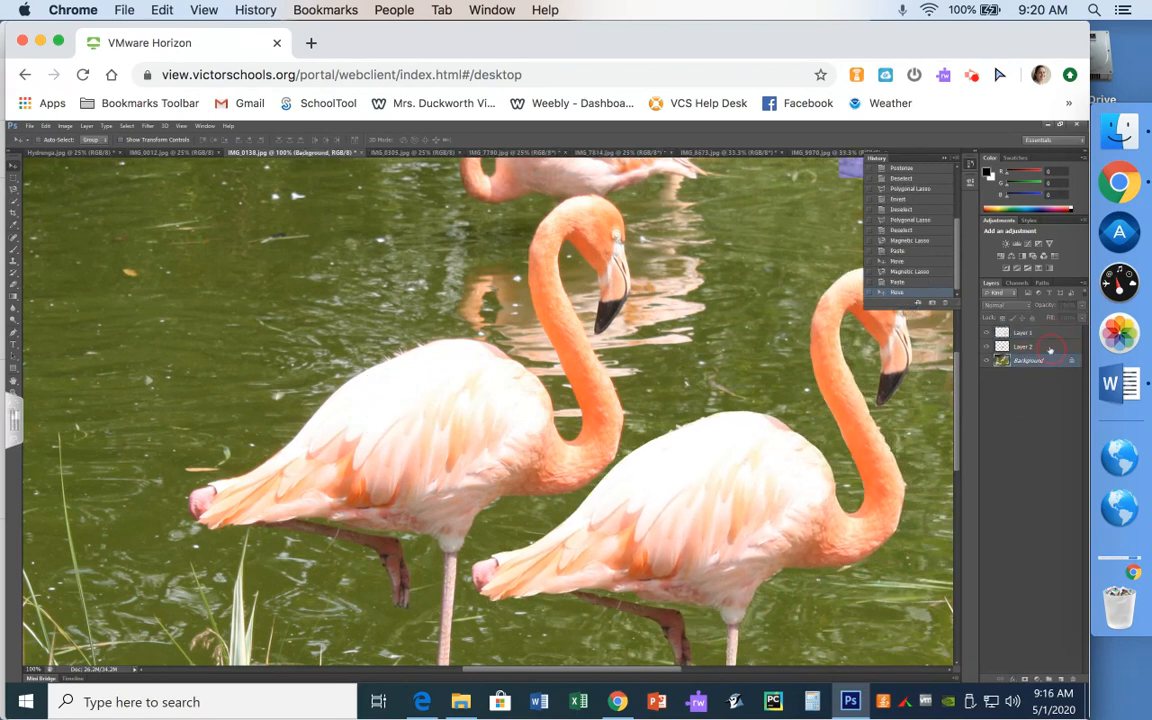
left_click(1050, 348)
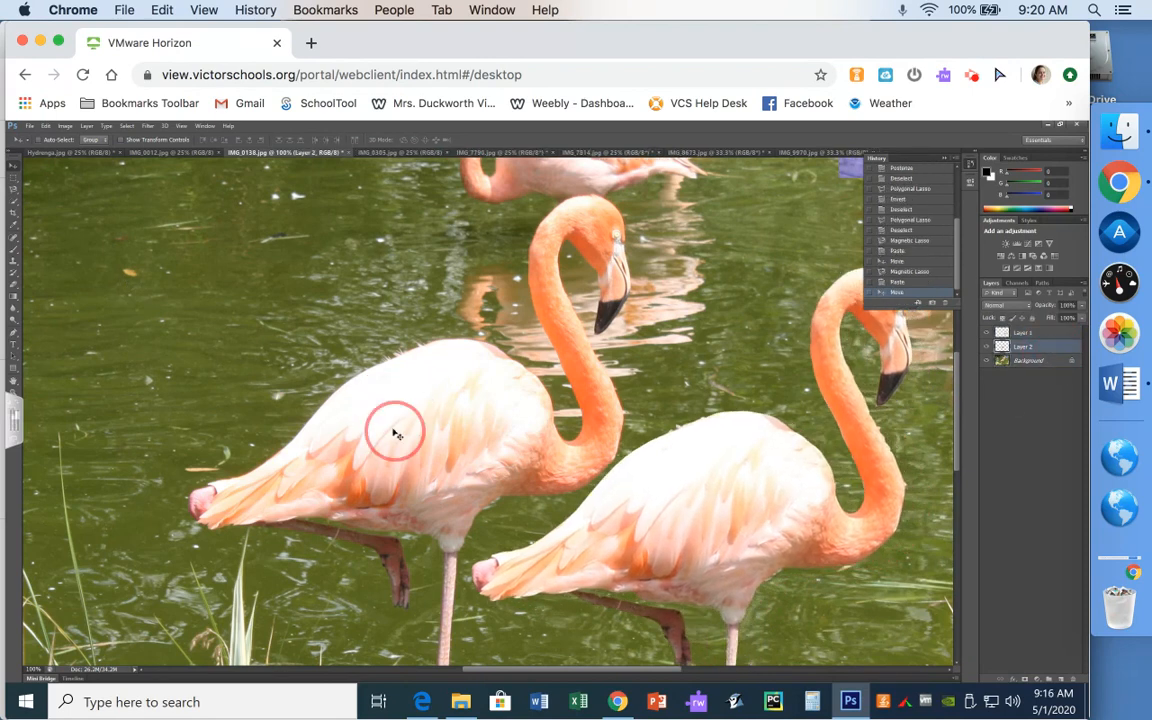
left_click_drag(390, 430, 540, 452)
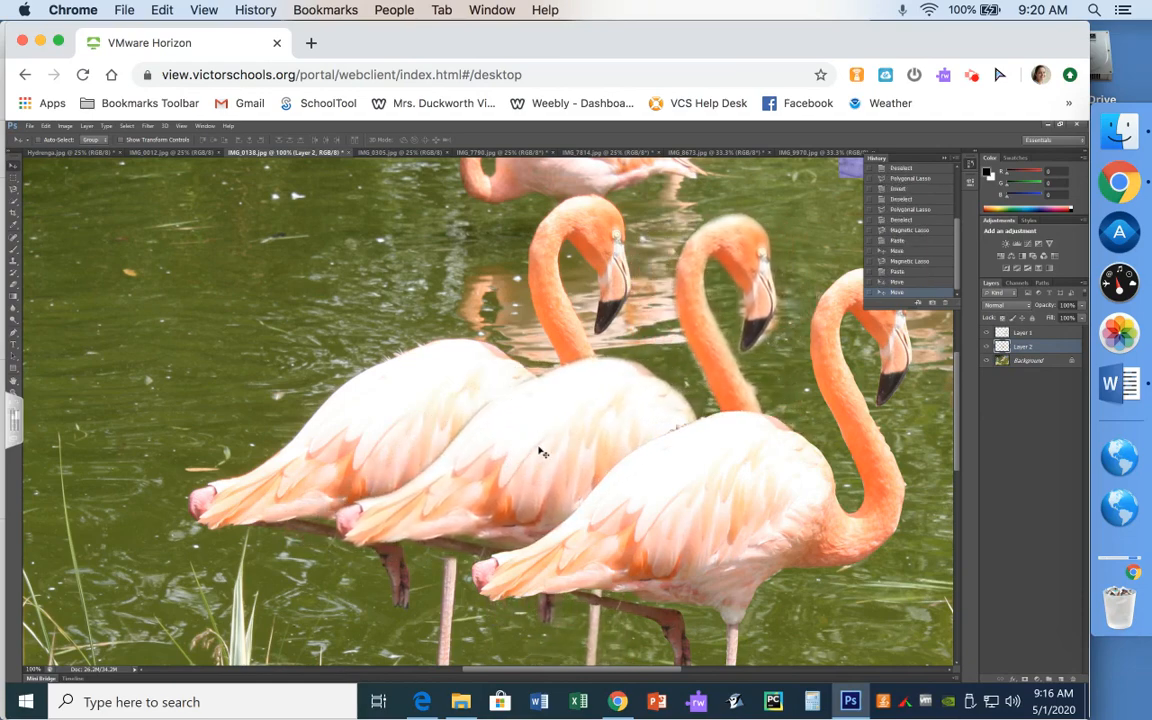
- Zoom in to inspect the new flamingo's edges, collapse the History panel, then fit the image on screen
key("ctrl+plus")
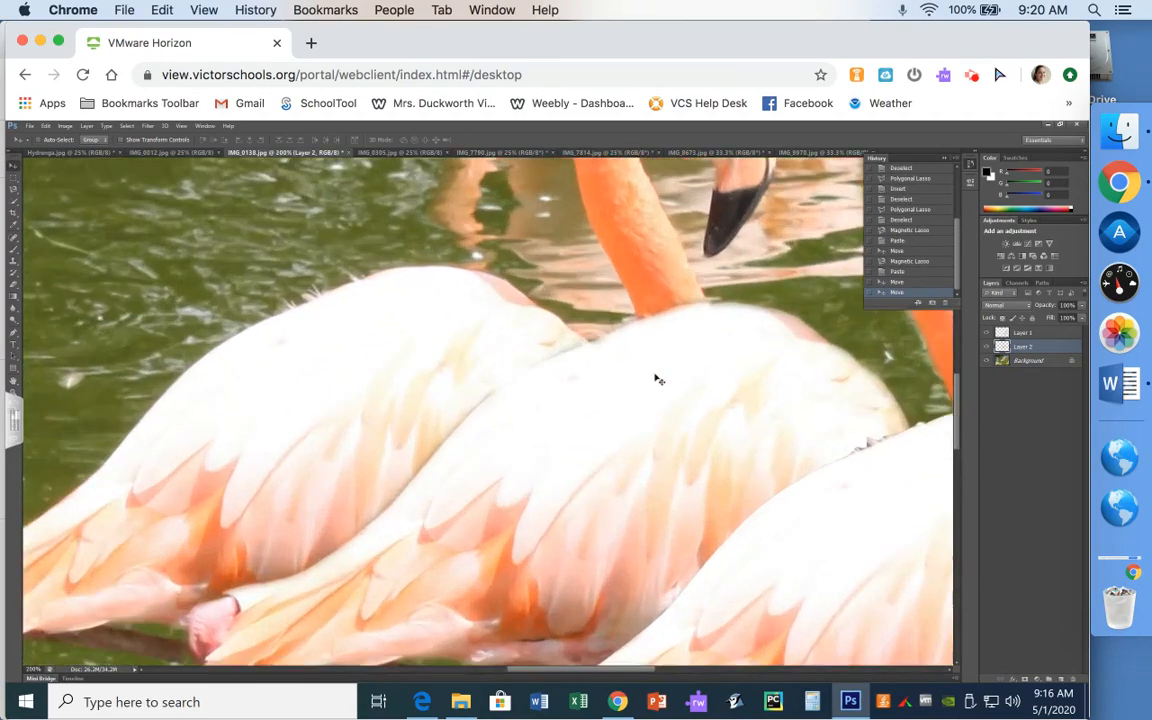
left_click(945, 160)
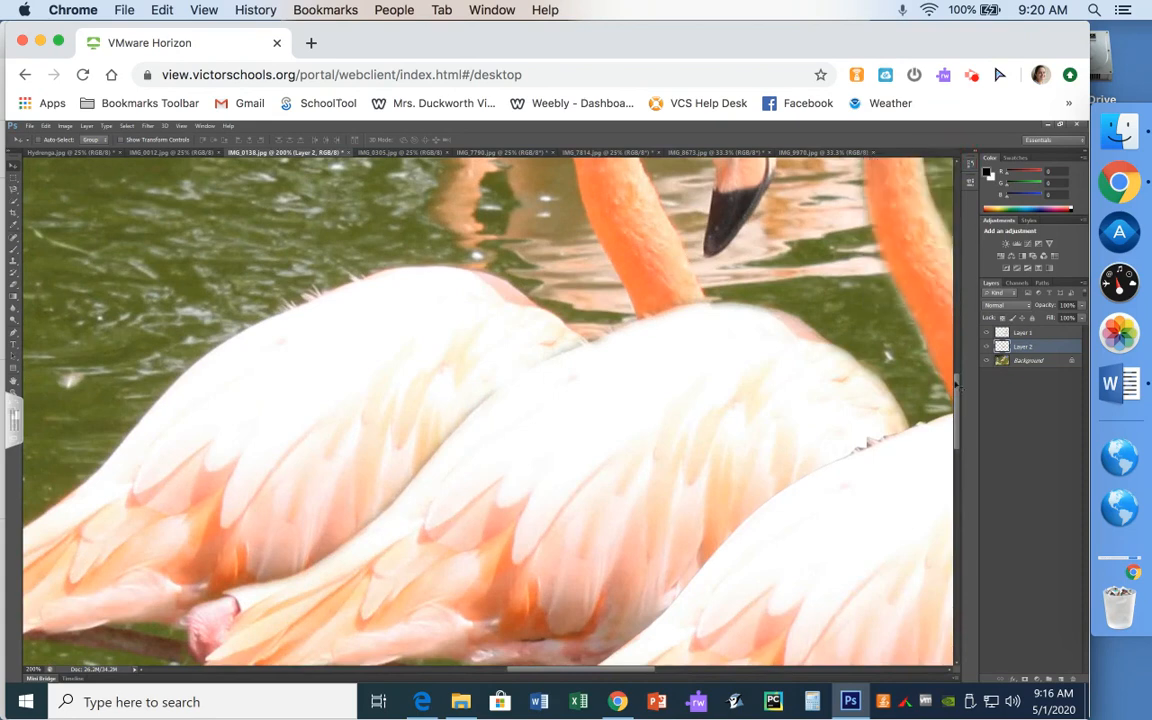
left_click_drag(956, 391, 957, 305)
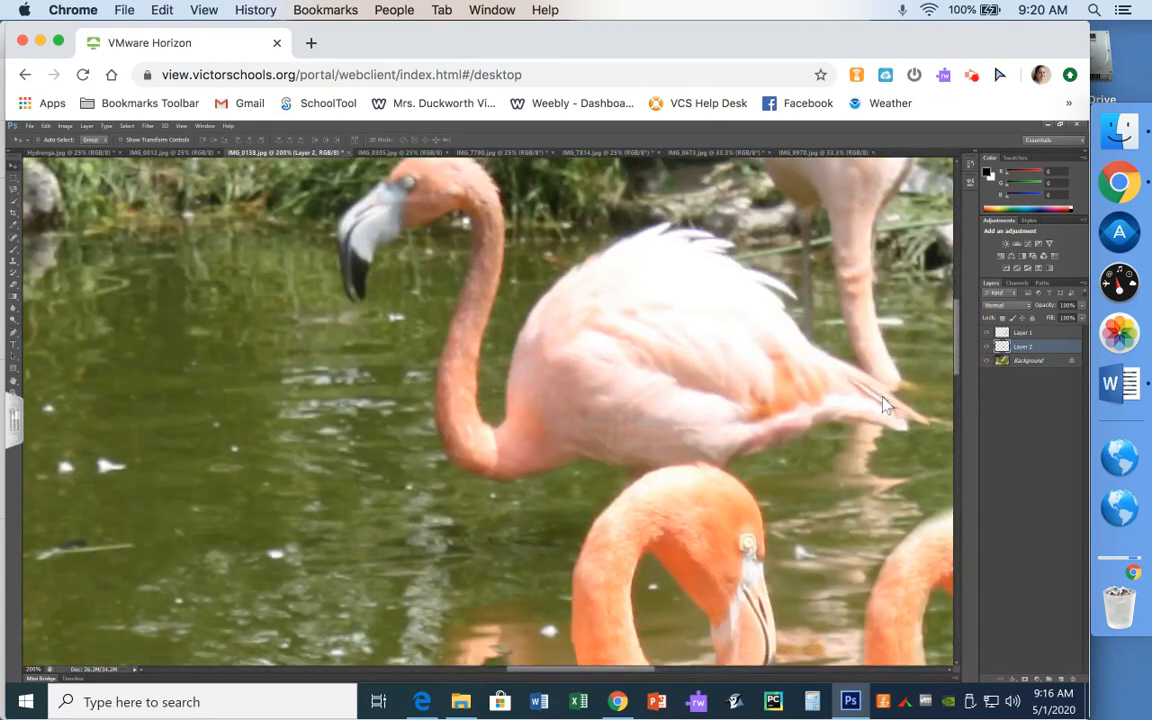
left_click_drag(957, 360, 957, 399)
left_click_drag(540, 673, 615, 676)
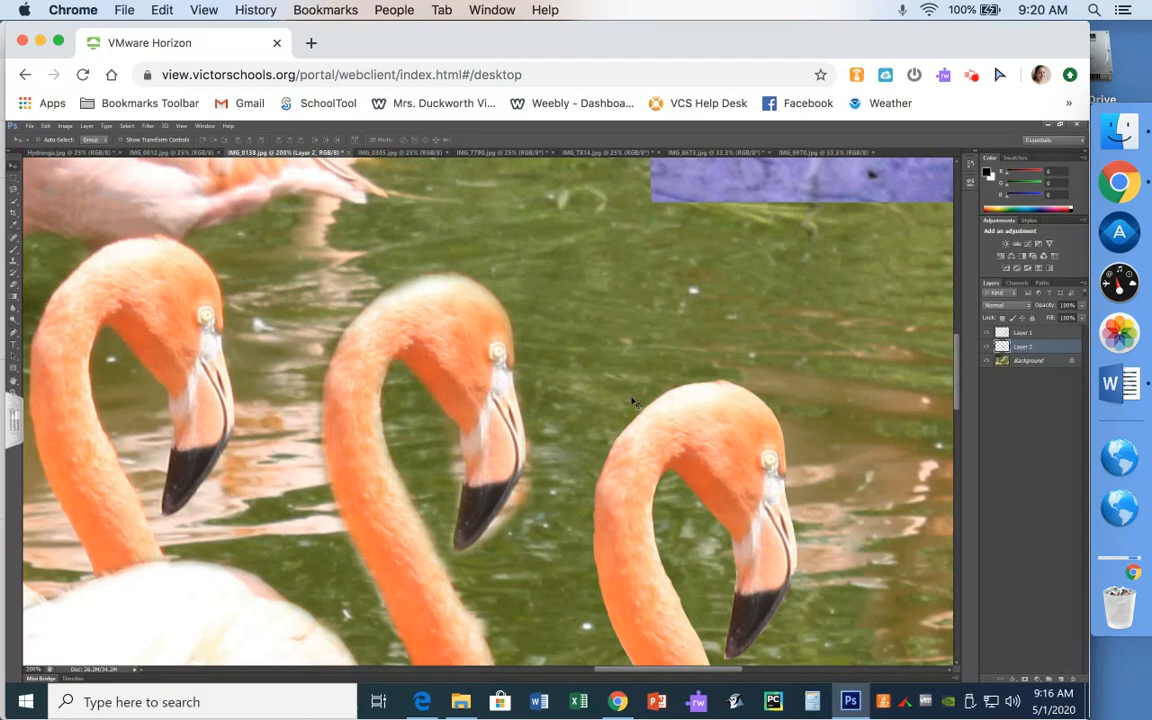
key("ctrl+0")
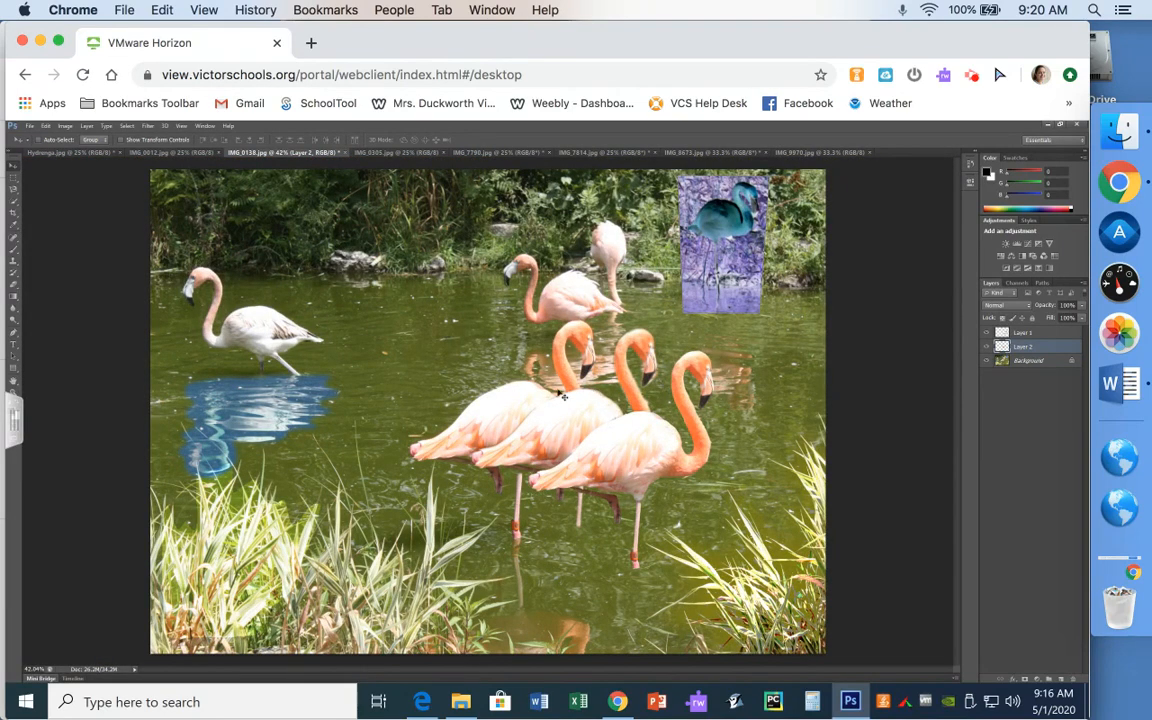
- Drag the Layer 2 flamingo up and left into the pond beside the white flamingo
left_click_drag(566, 400, 525, 425)
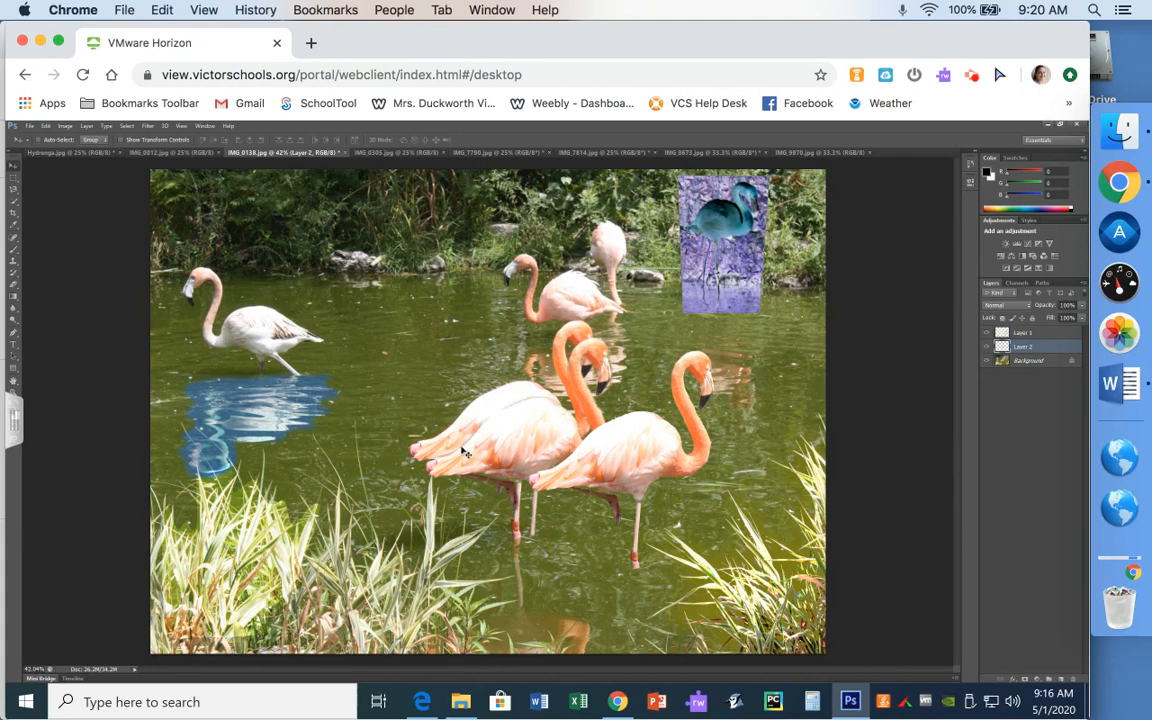
left_click_drag(470, 394, 397, 310)
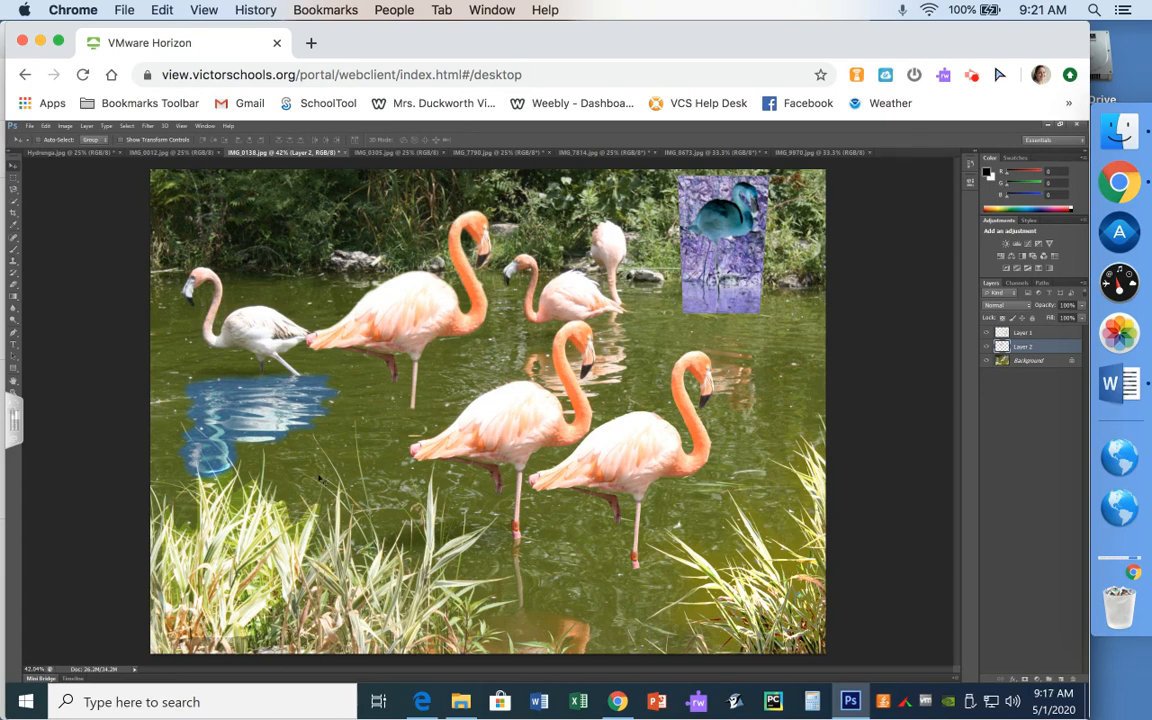
left_click(13, 189)
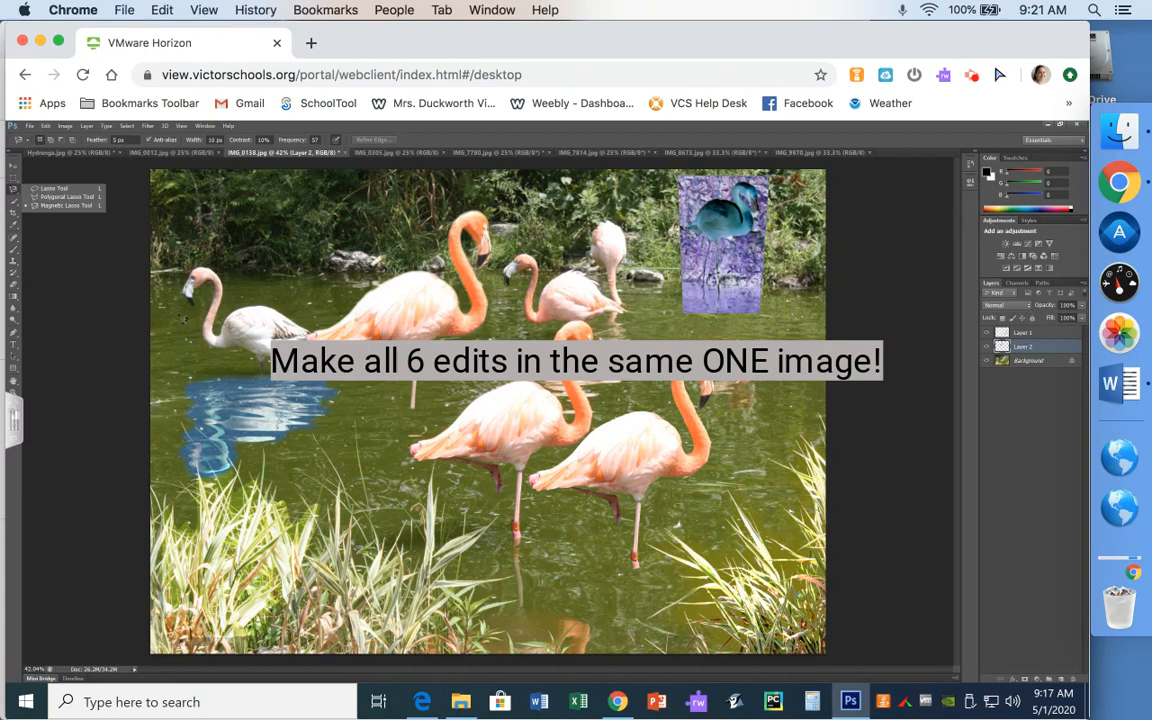
- Save the layered composite as IMG_0138lasso.psd in the PhotoshopExercise3 folder
left_click(30, 127)
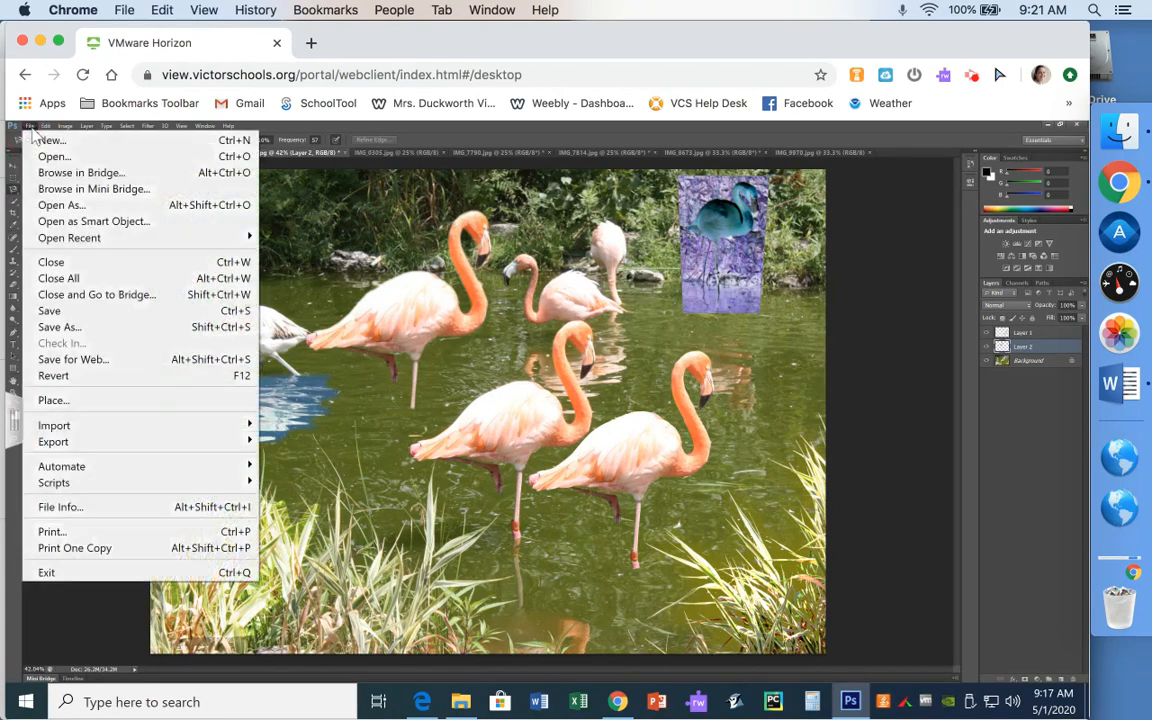
left_click(110, 330)
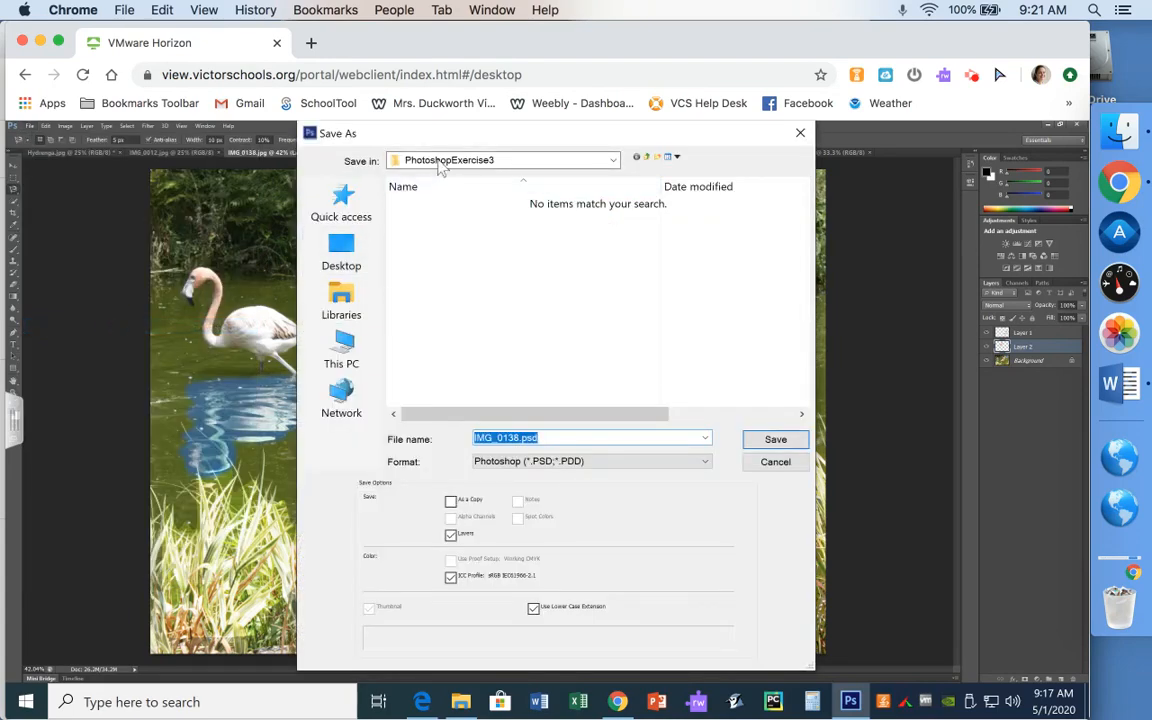
left_click(517, 437)
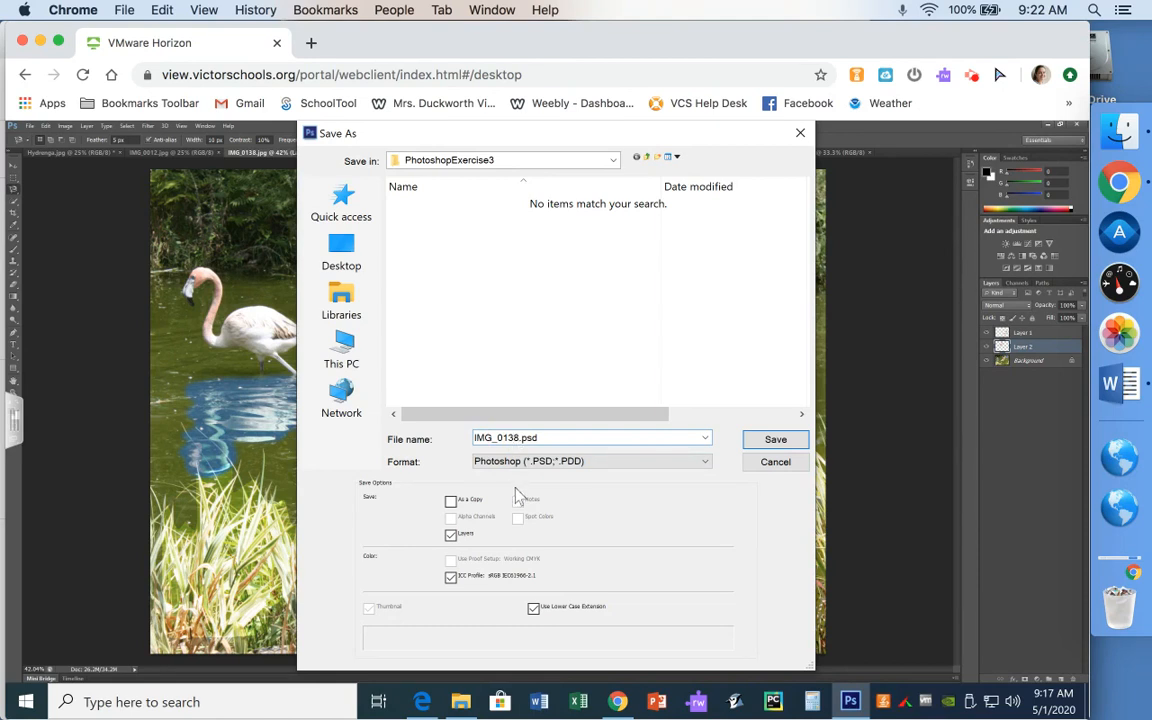
type("lasso")
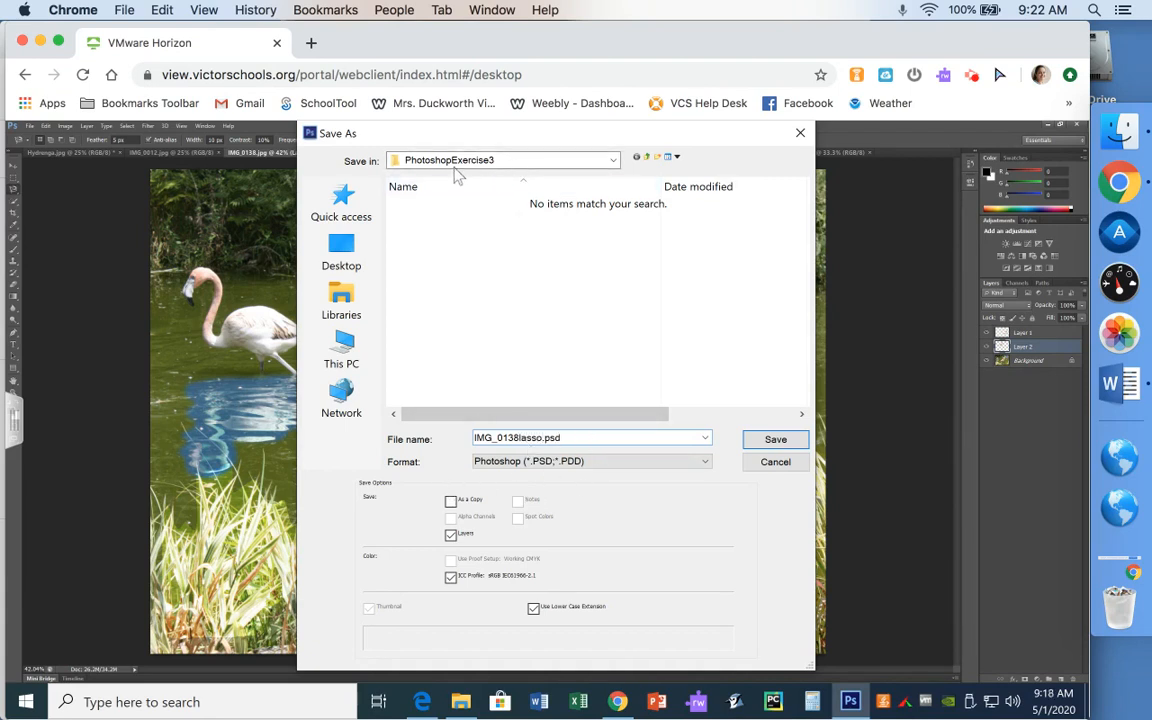
left_click(776, 440)
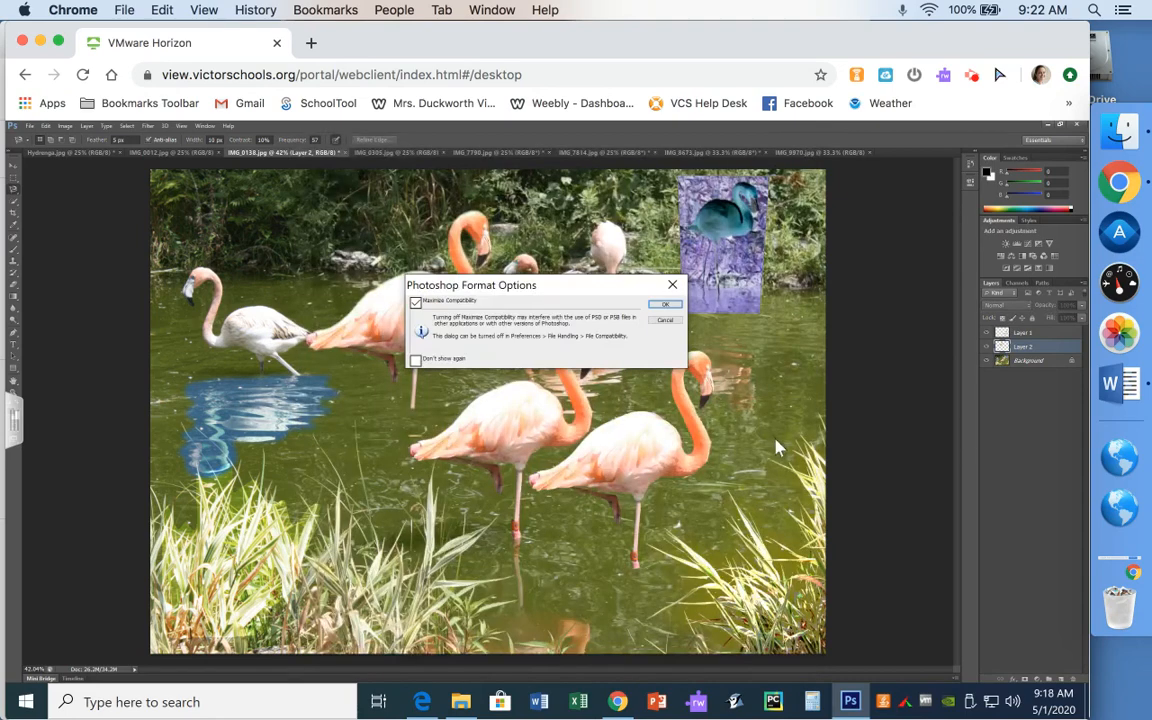
left_click(665, 306)
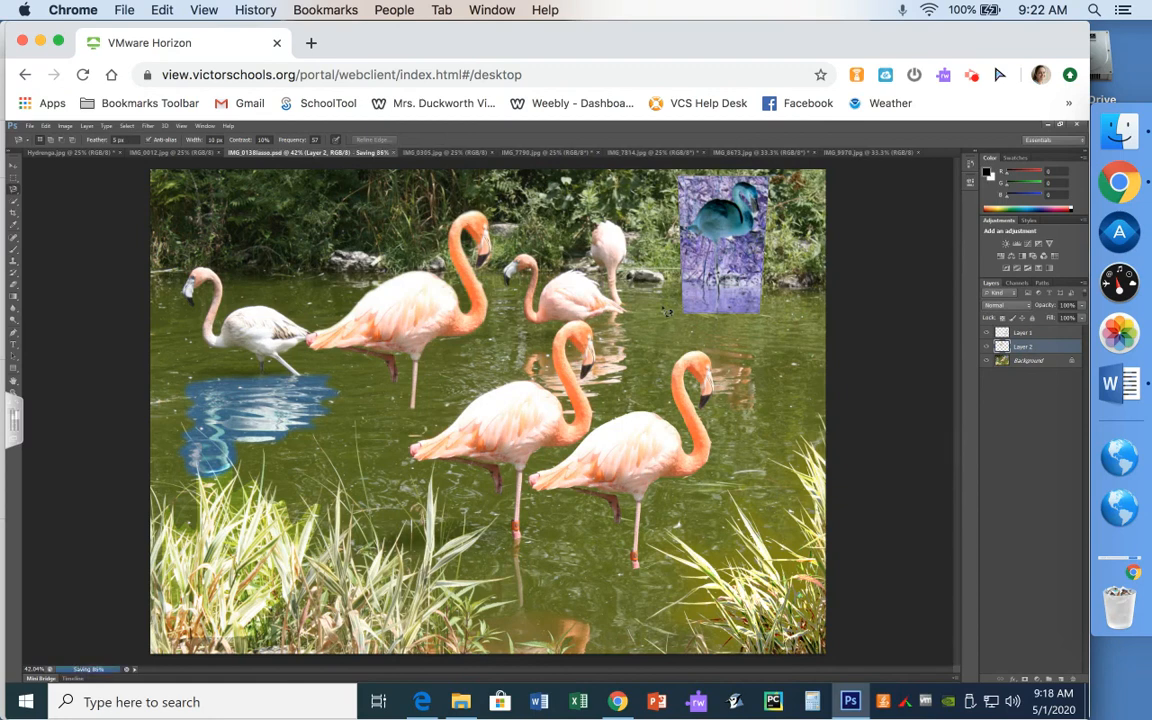
- Save a JPEG copy named IMG_0138lasso.jpg, accepting the default JPEG quality options
left_click(31, 127)
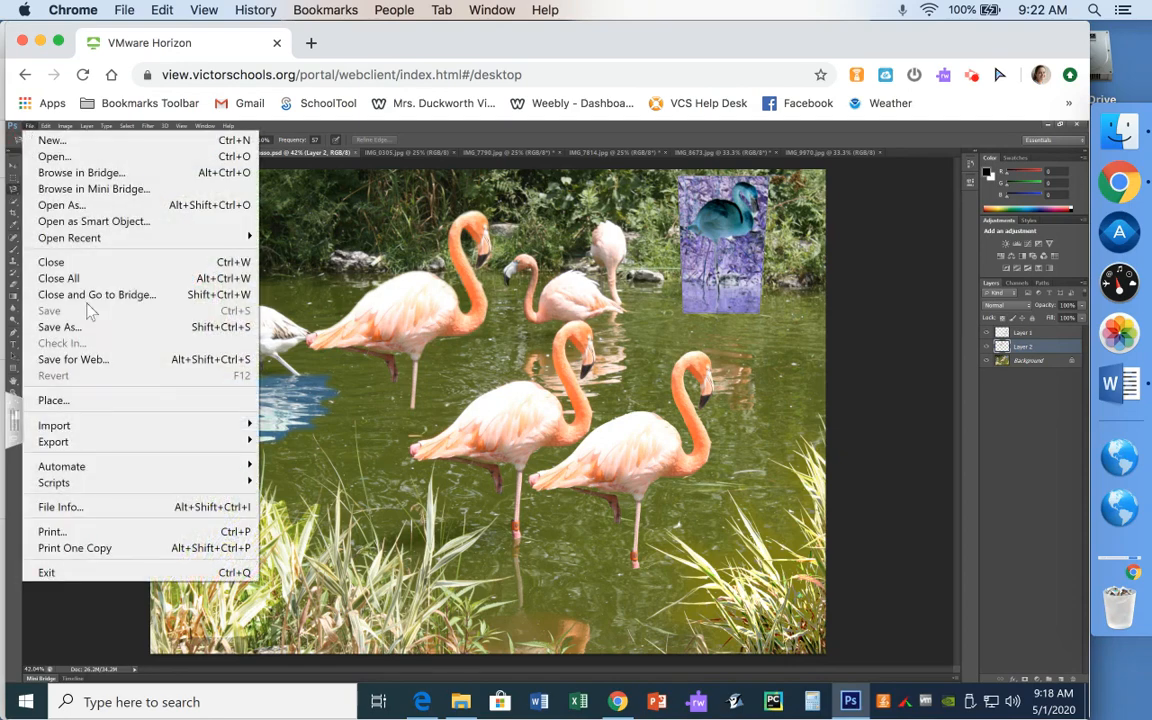
left_click(87, 327)
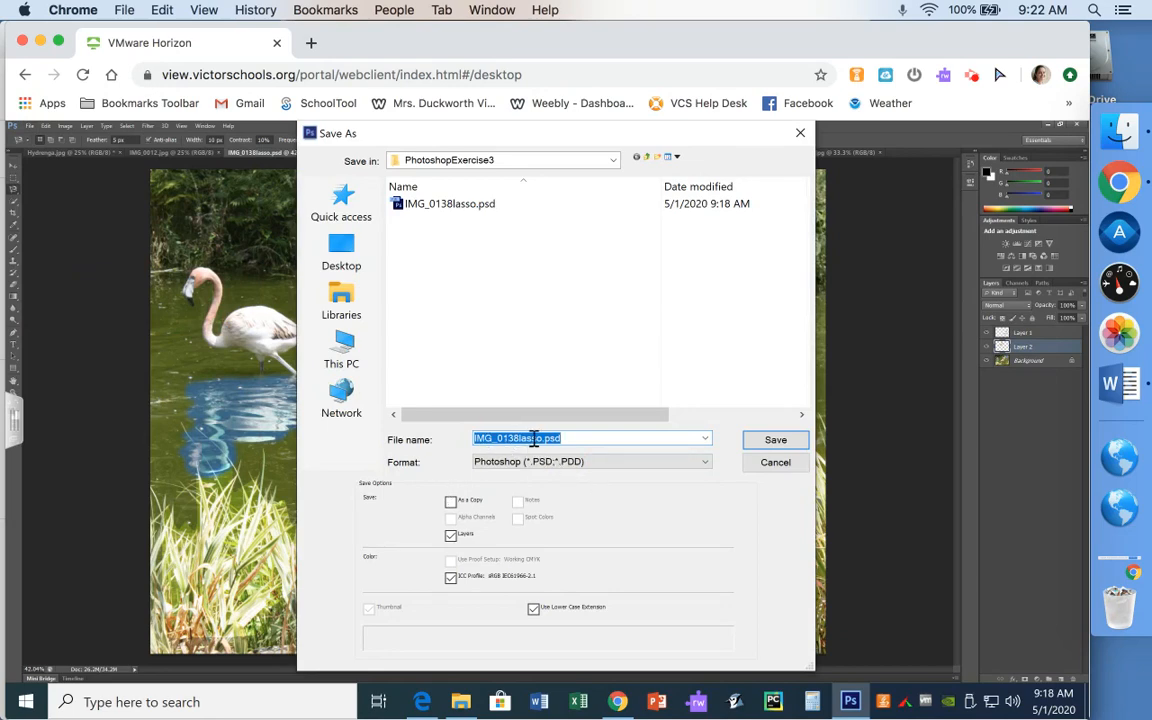
left_click(586, 466)
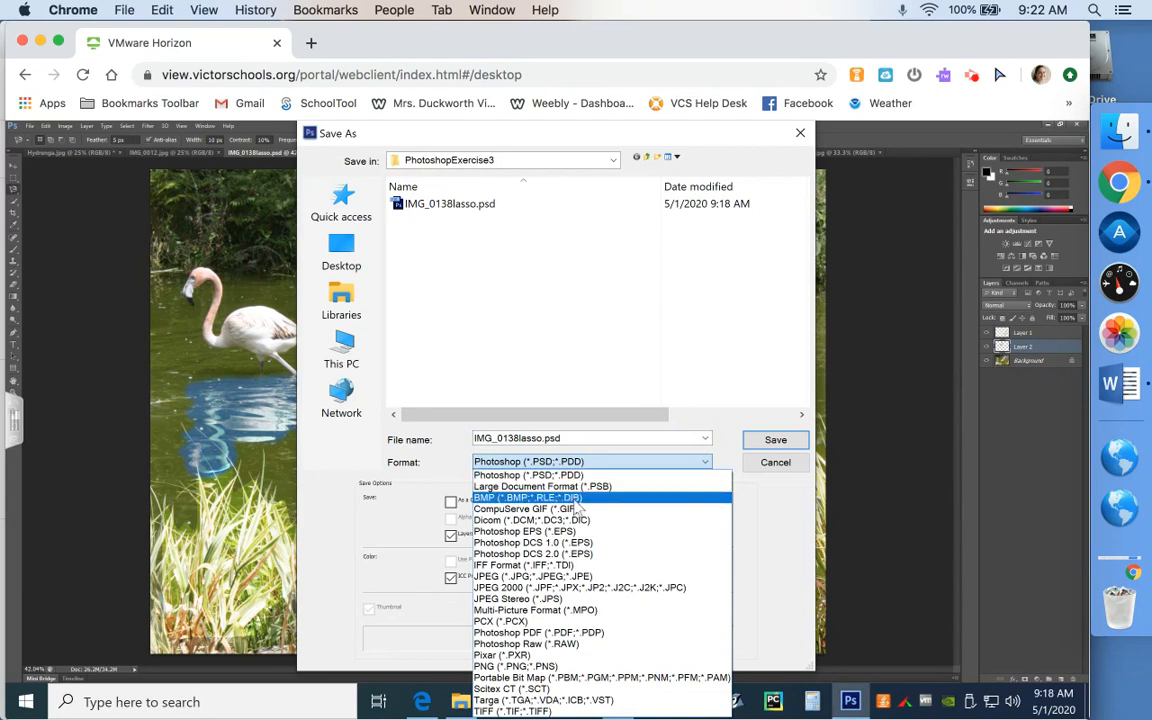
left_click(508, 578)
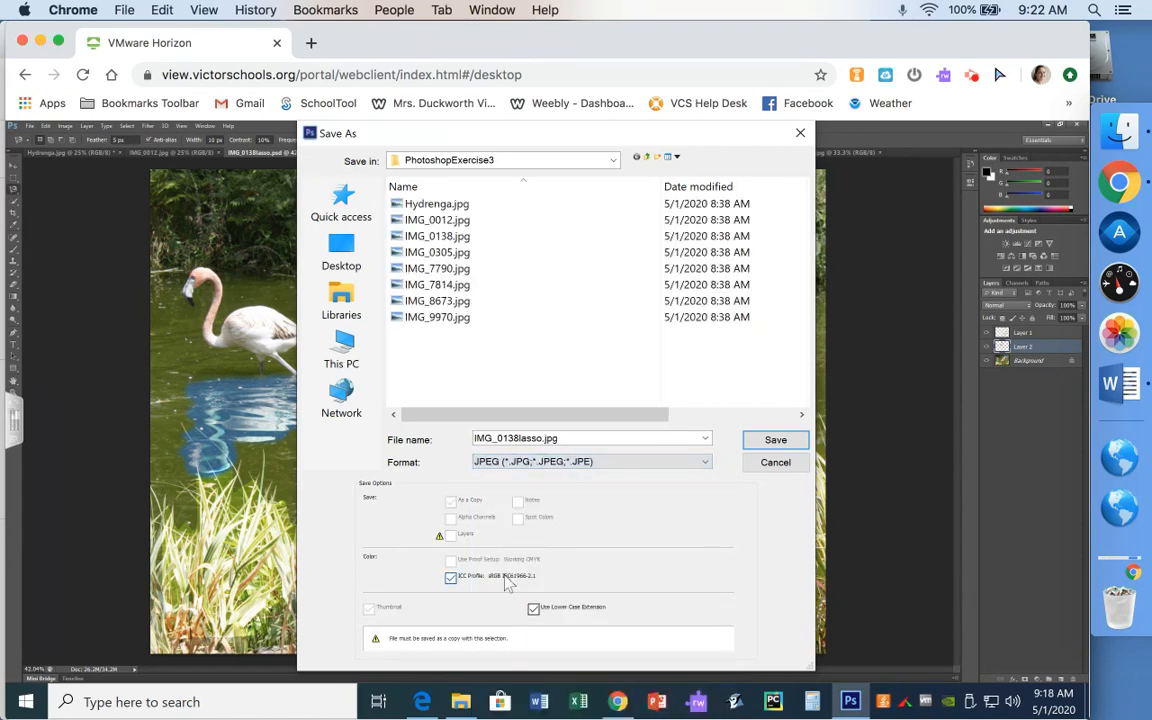
left_click(767, 443)
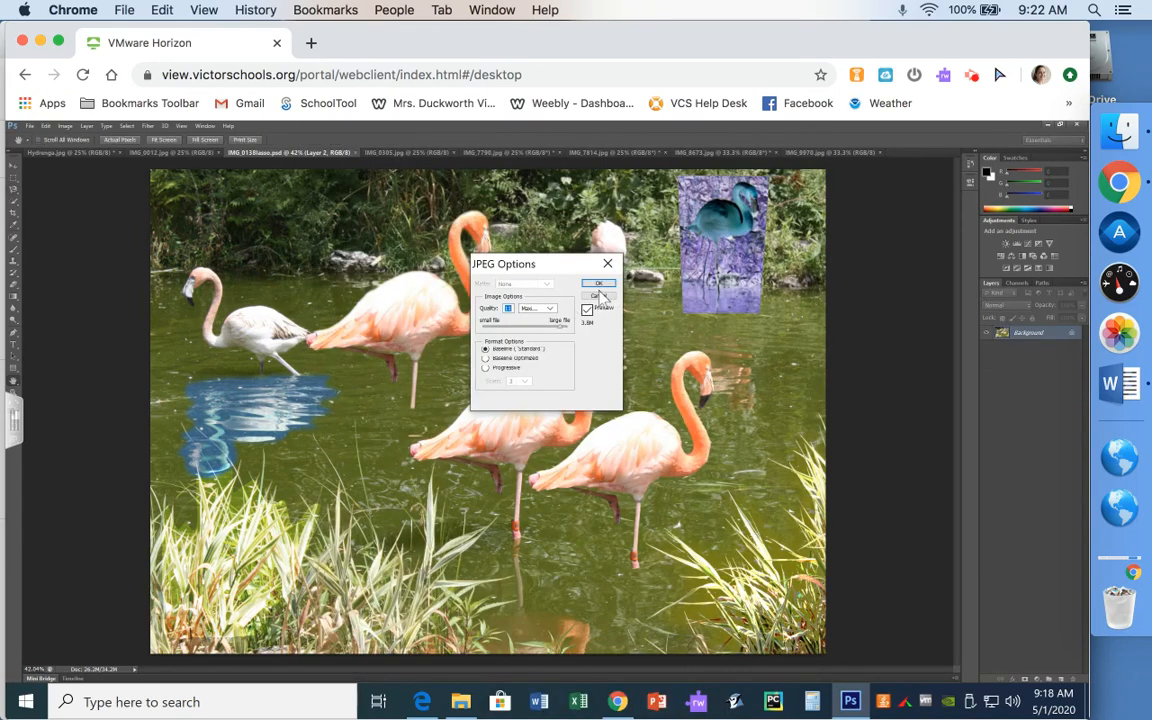
left_click(598, 284)
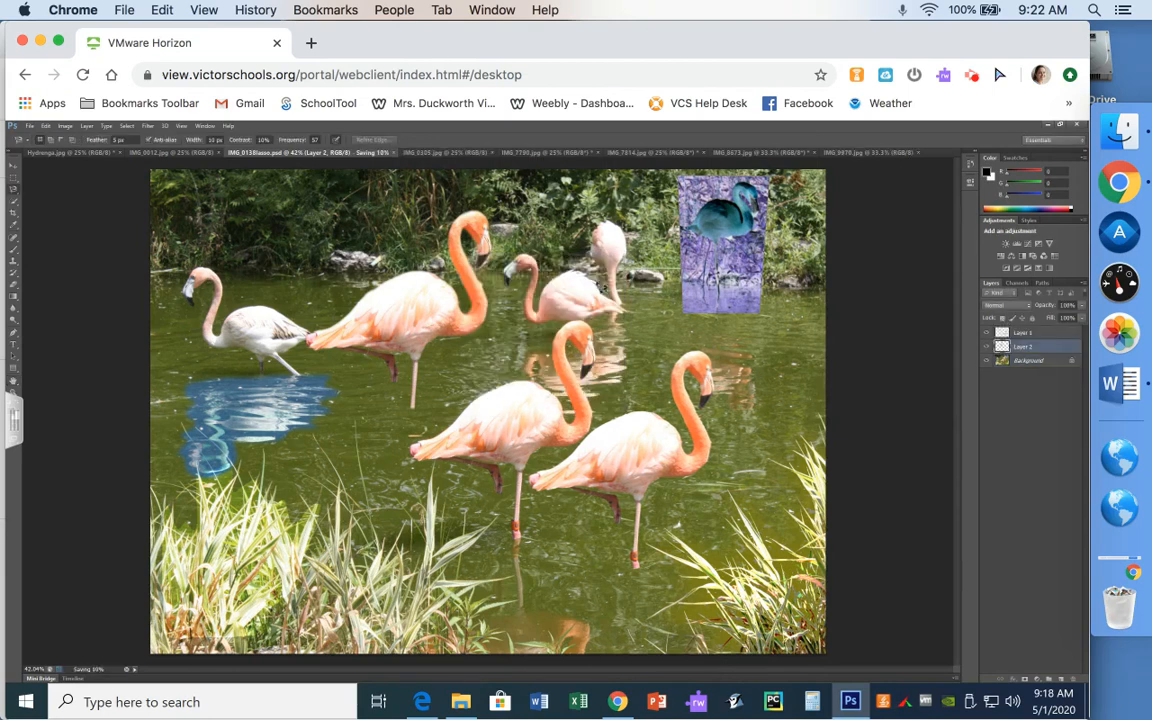
- Open PhotoshopExercise3 from the desktop, check the new JPEG and PSD files against the original, then close it
left_click(1048, 126)
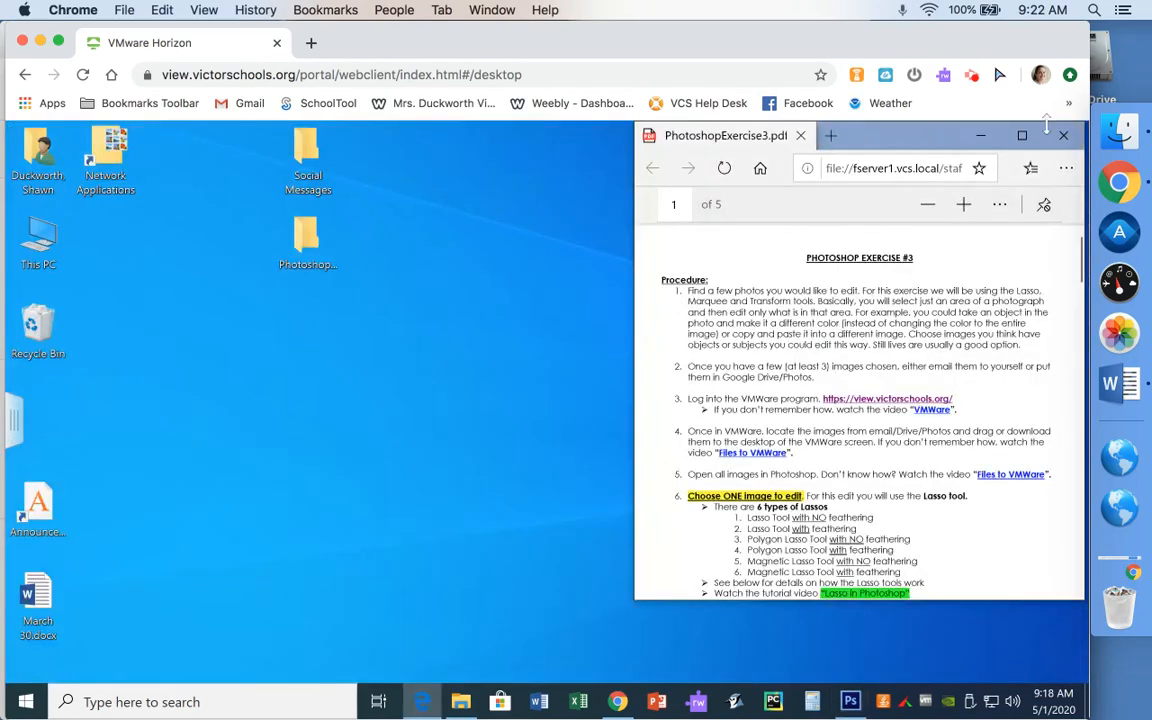
double_click(310, 240)
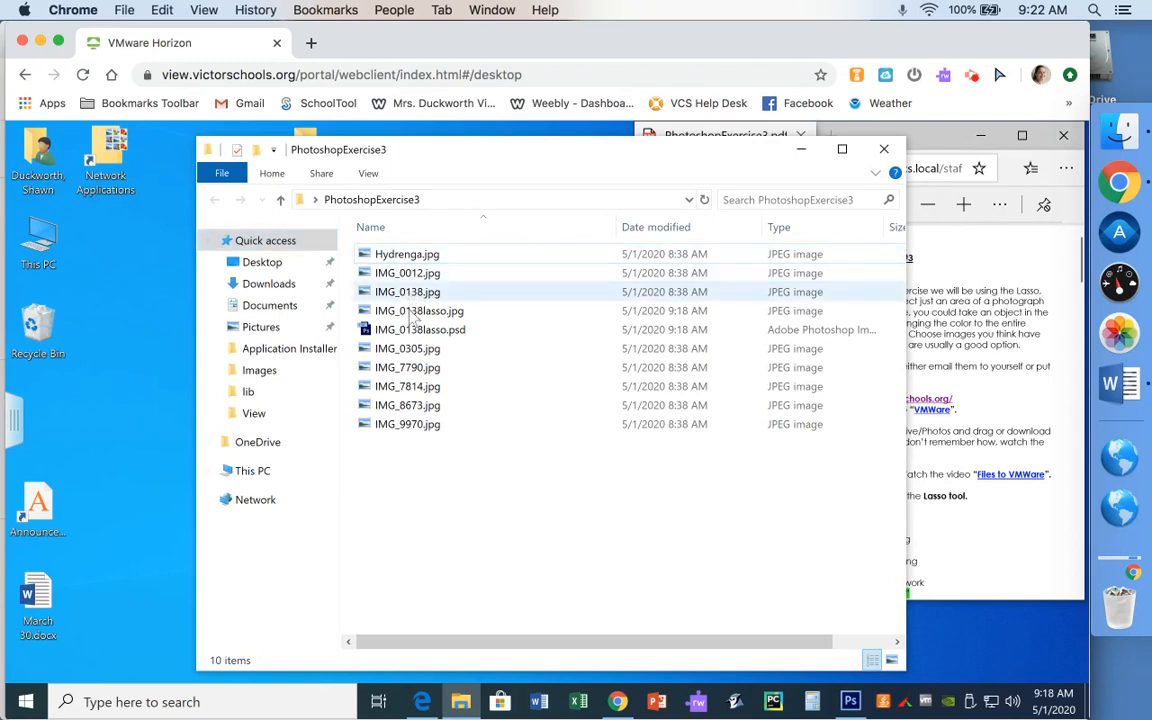
left_click(409, 314)
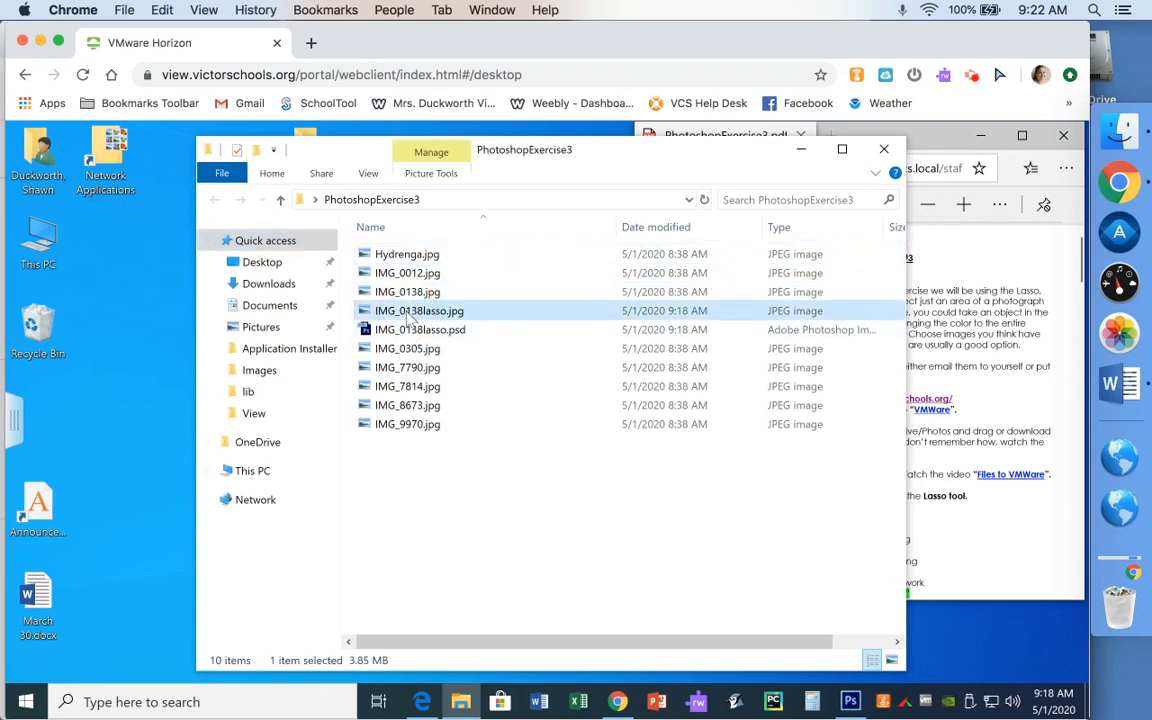
left_click(398, 330)
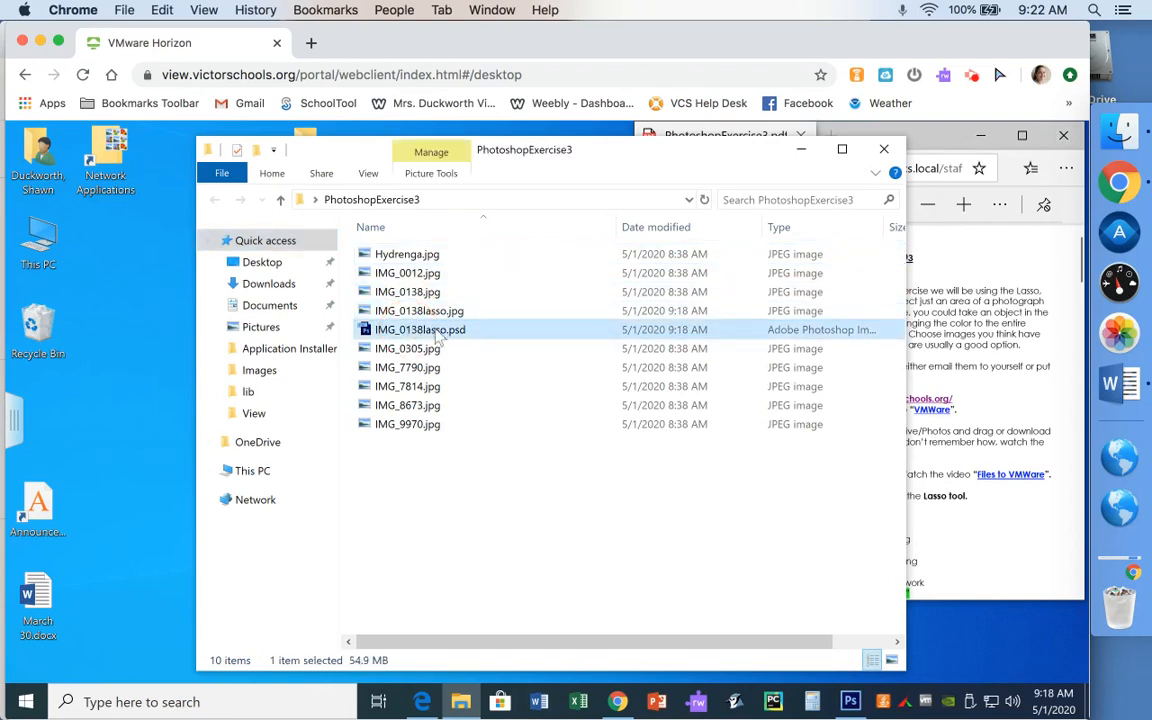
left_click(412, 292)
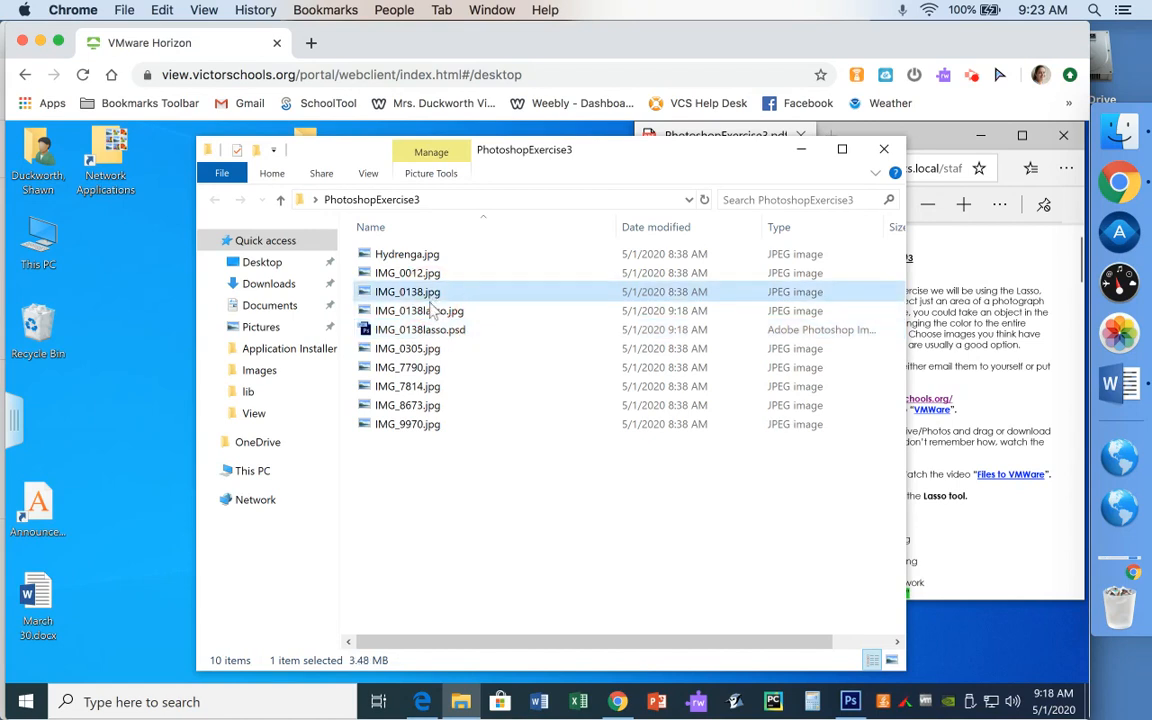
left_click(431, 311)
left_click(429, 300)
left_click(430, 332, "shift")
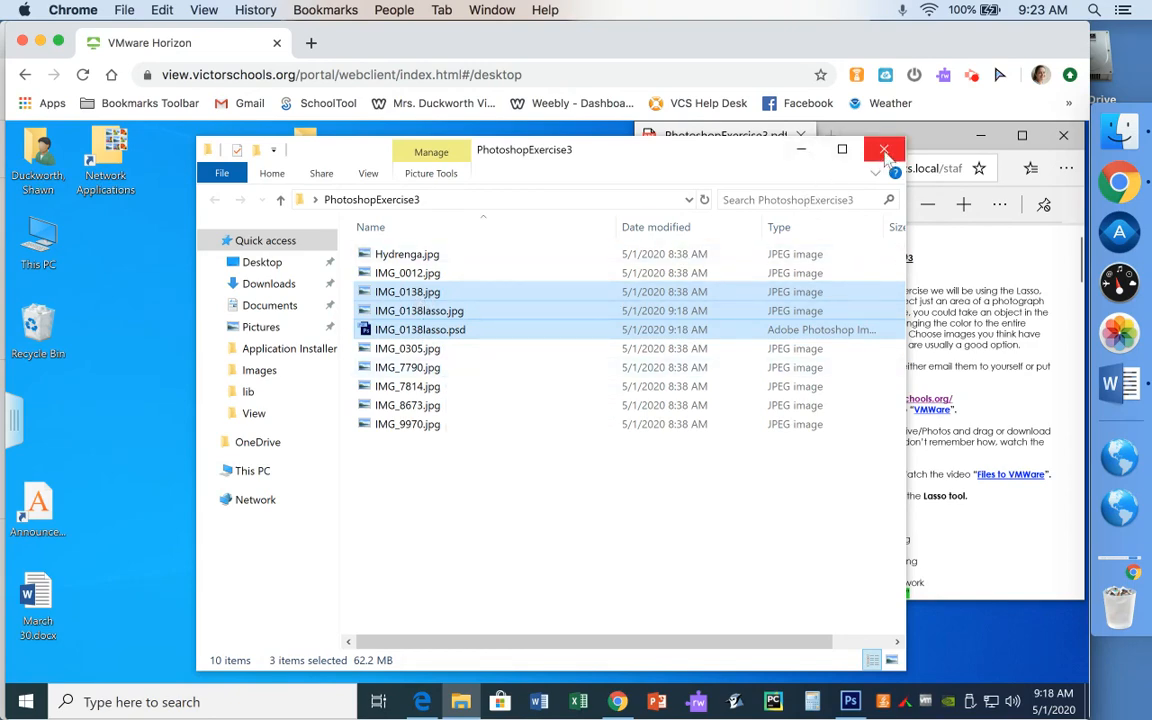
left_click(883, 149)
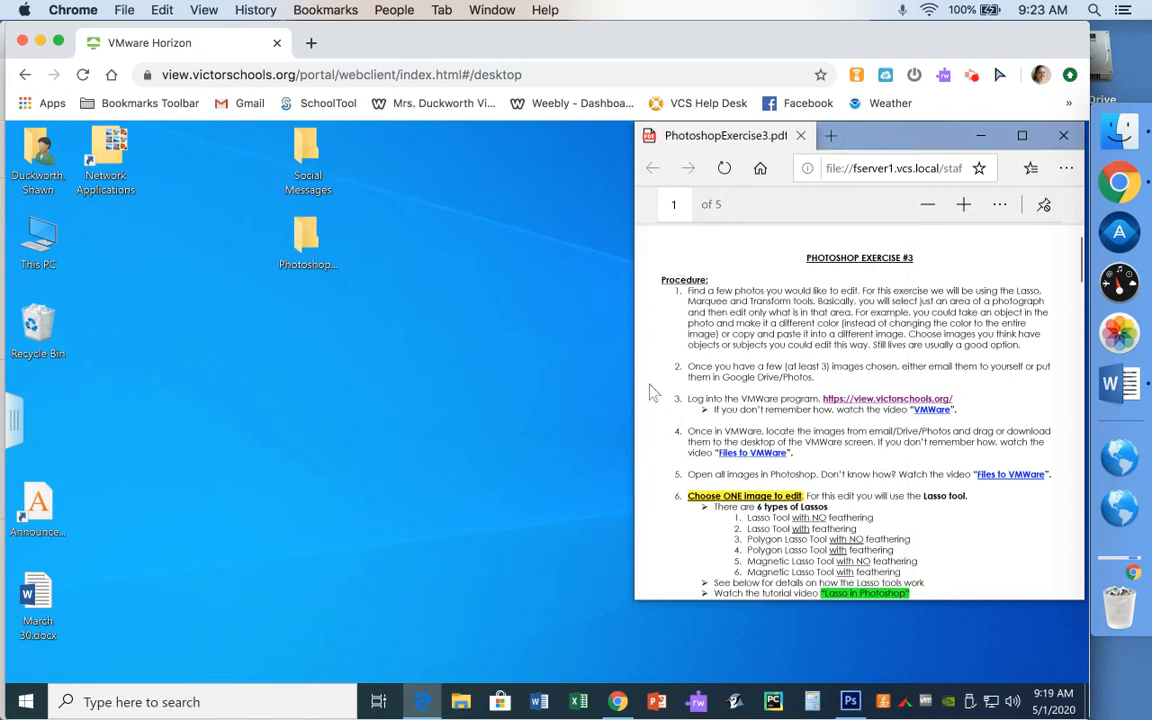
- Restore Photoshop from the taskbar to show the IMG_0138lasso.psd composite again
left_click(851, 702)
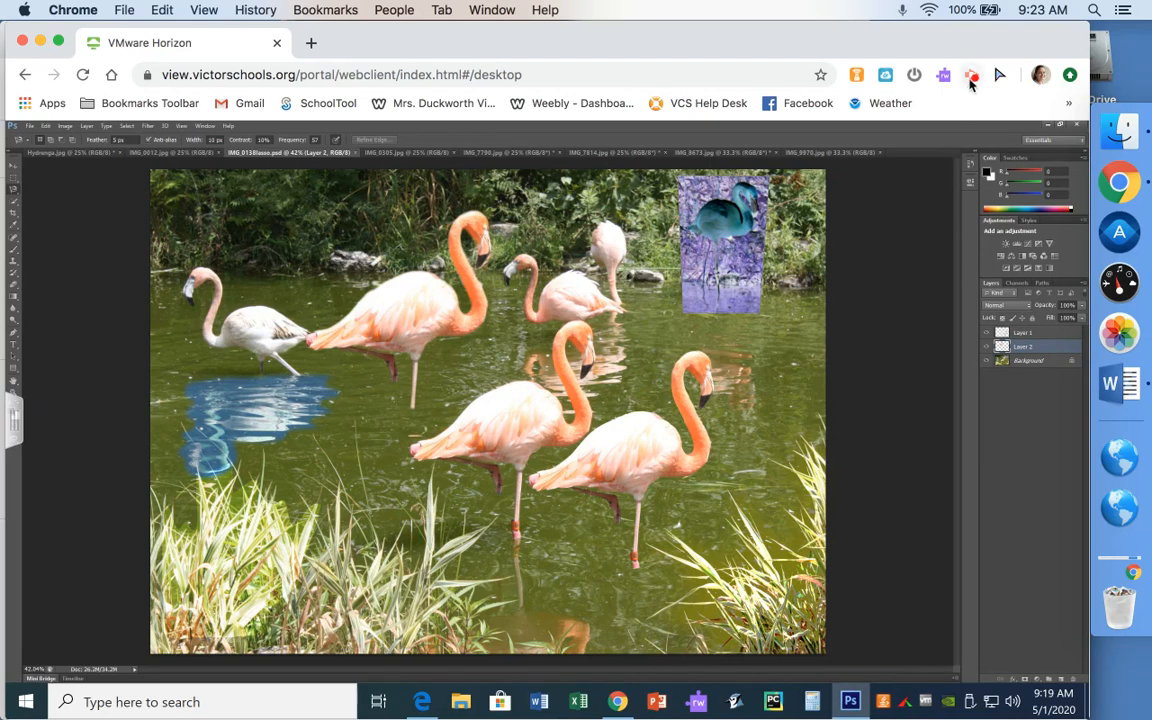
left_click(972, 76)
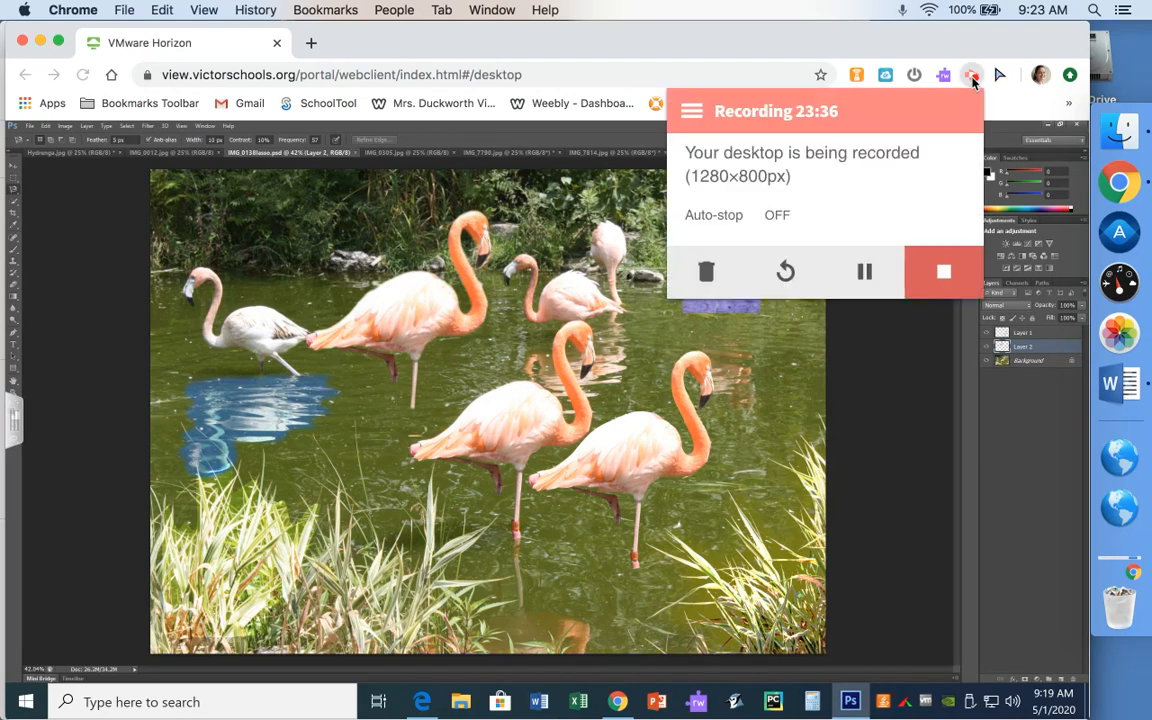